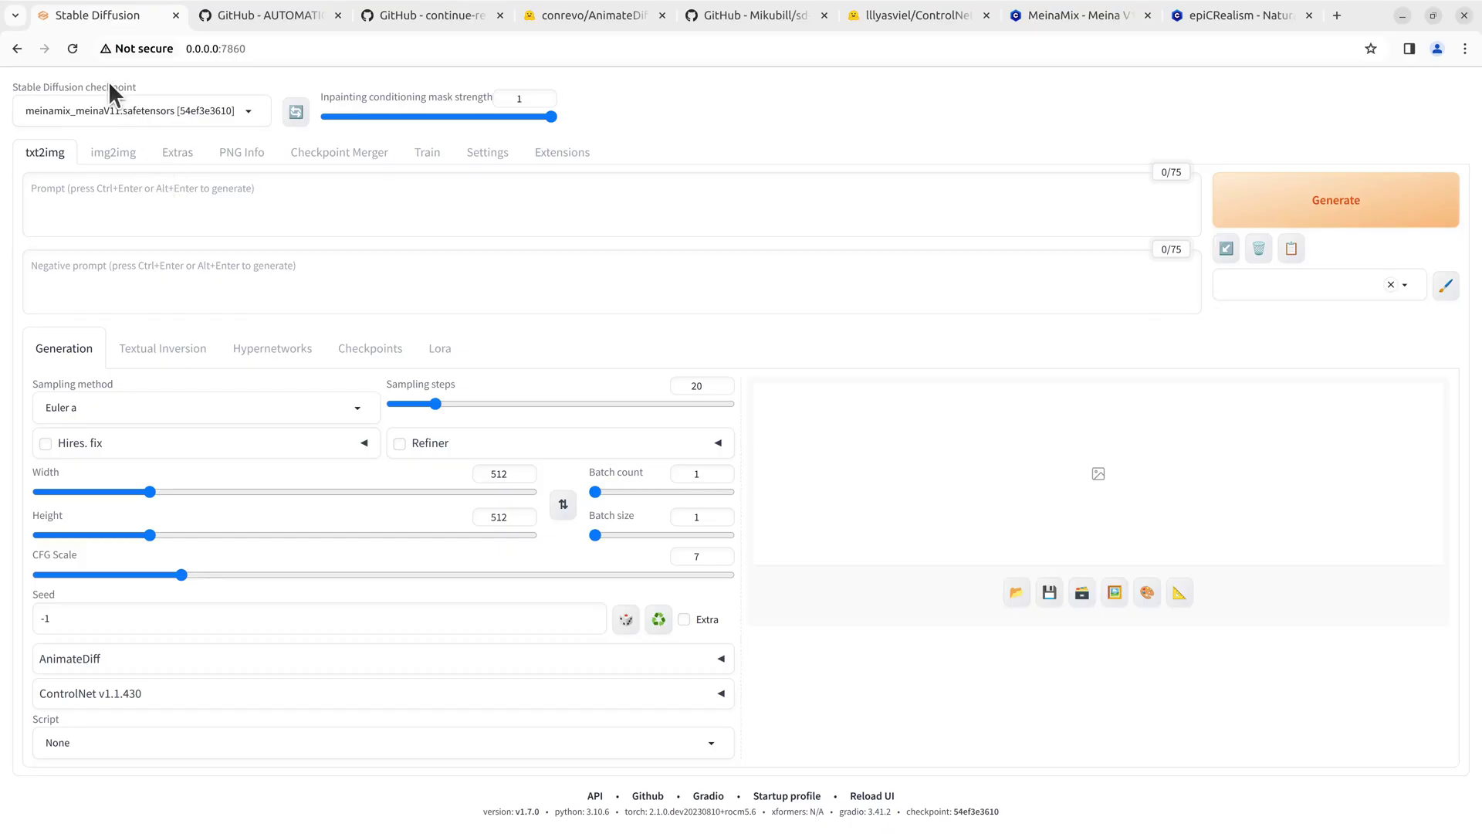
Step: Glance at the AUTOMATIC1111 GitHub page, then briefly expand and collapse the AnimateDiff and ControlNet sections
click(239, 14)
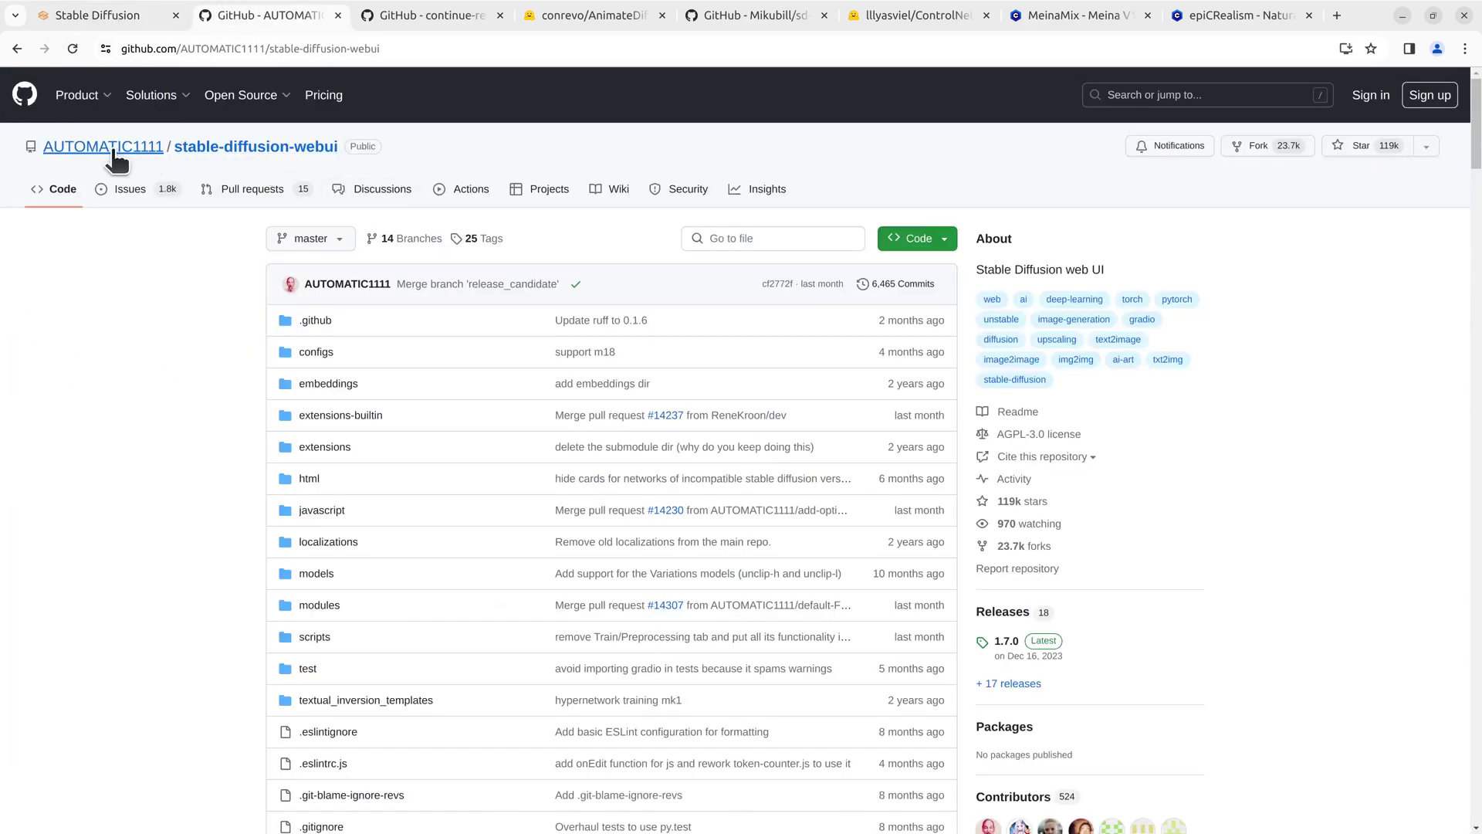
click(89, 15)
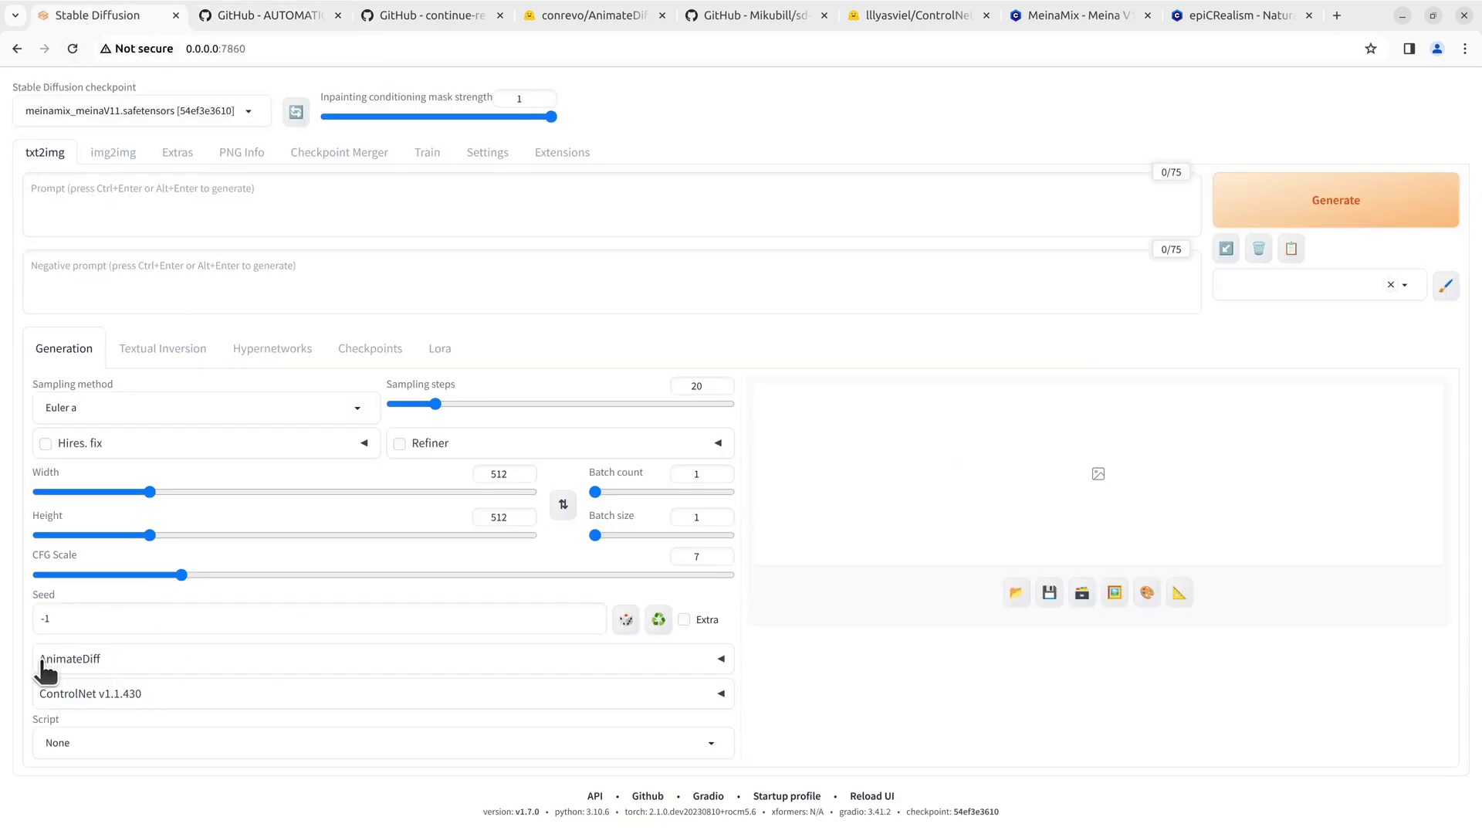
click(110, 669)
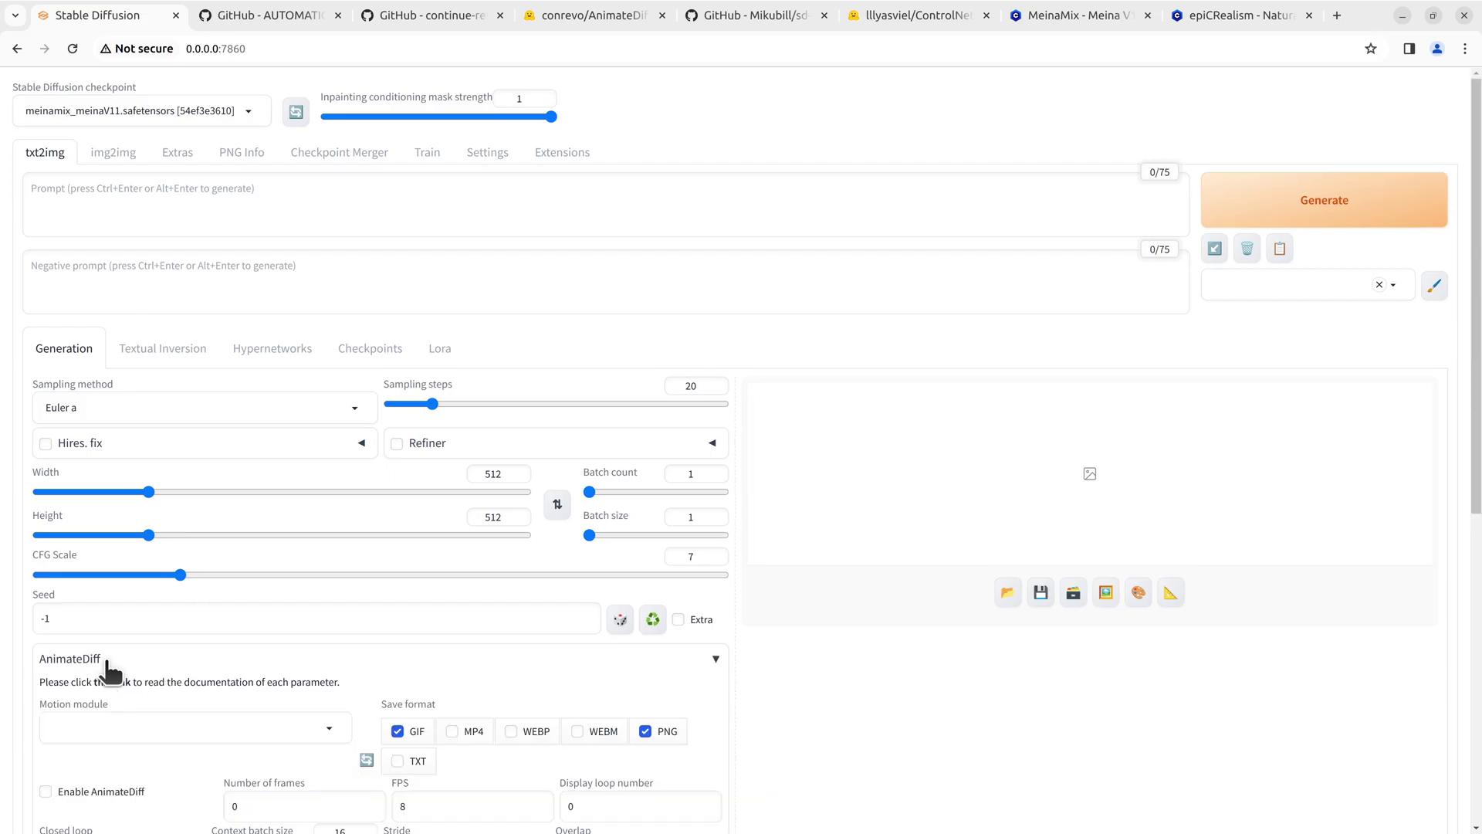
click(110, 668)
click(108, 703)
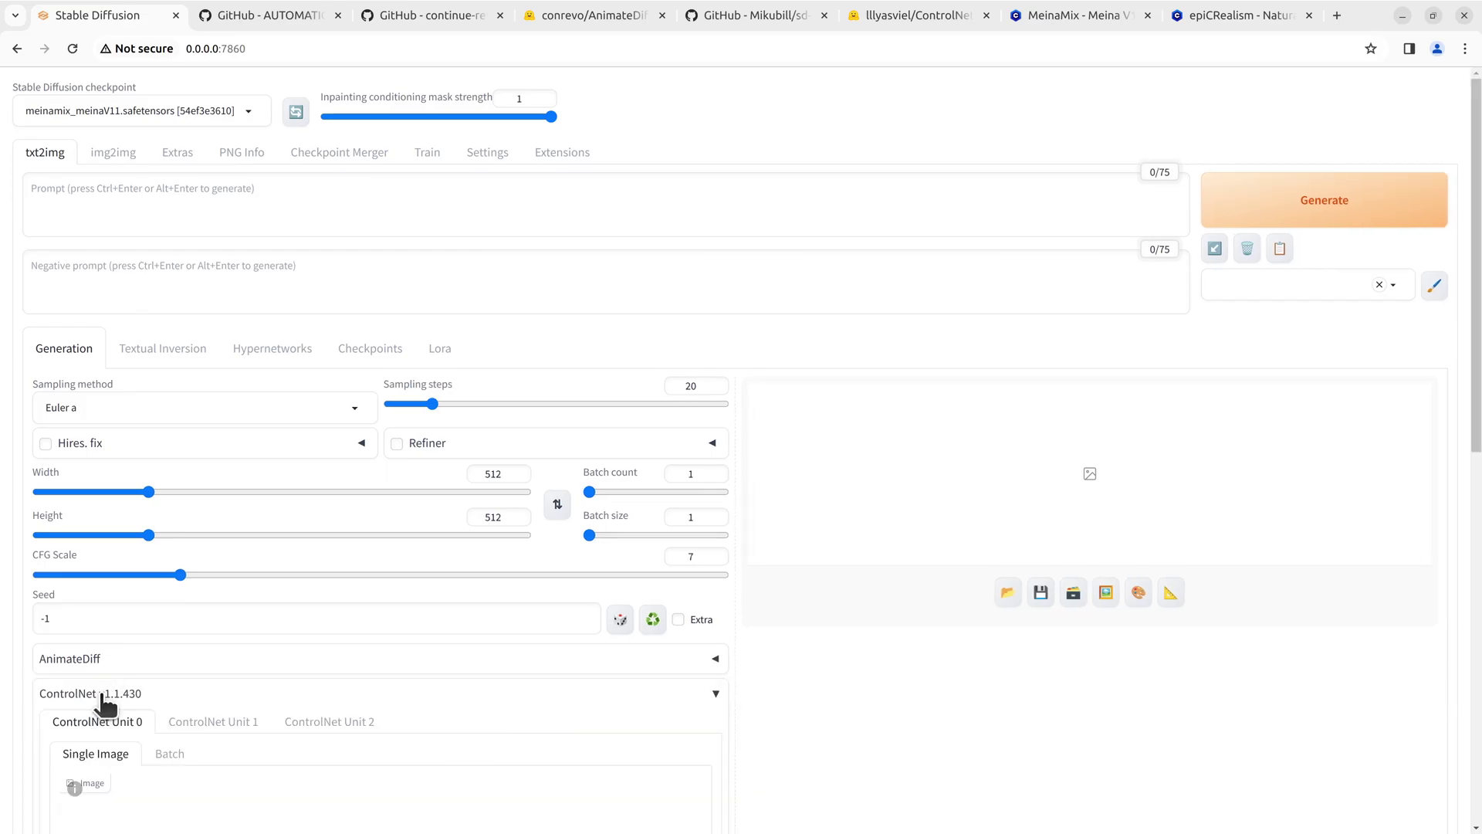
click(108, 699)
Step: Copy the sd-webui-animatediff repository URL from the GitHub page's address bar
click(415, 13)
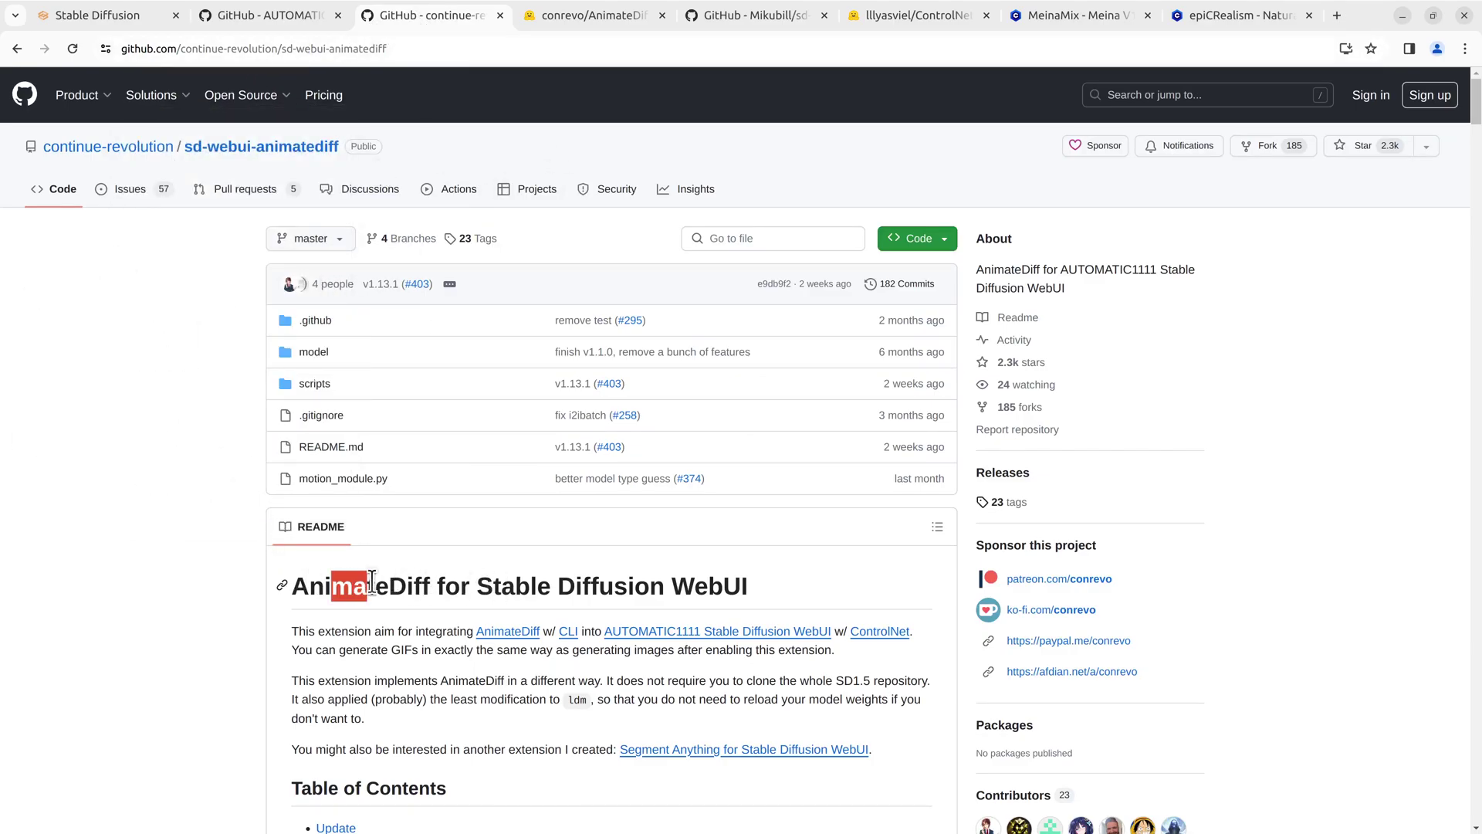
drag(336, 586, 704, 585)
click(789, 572)
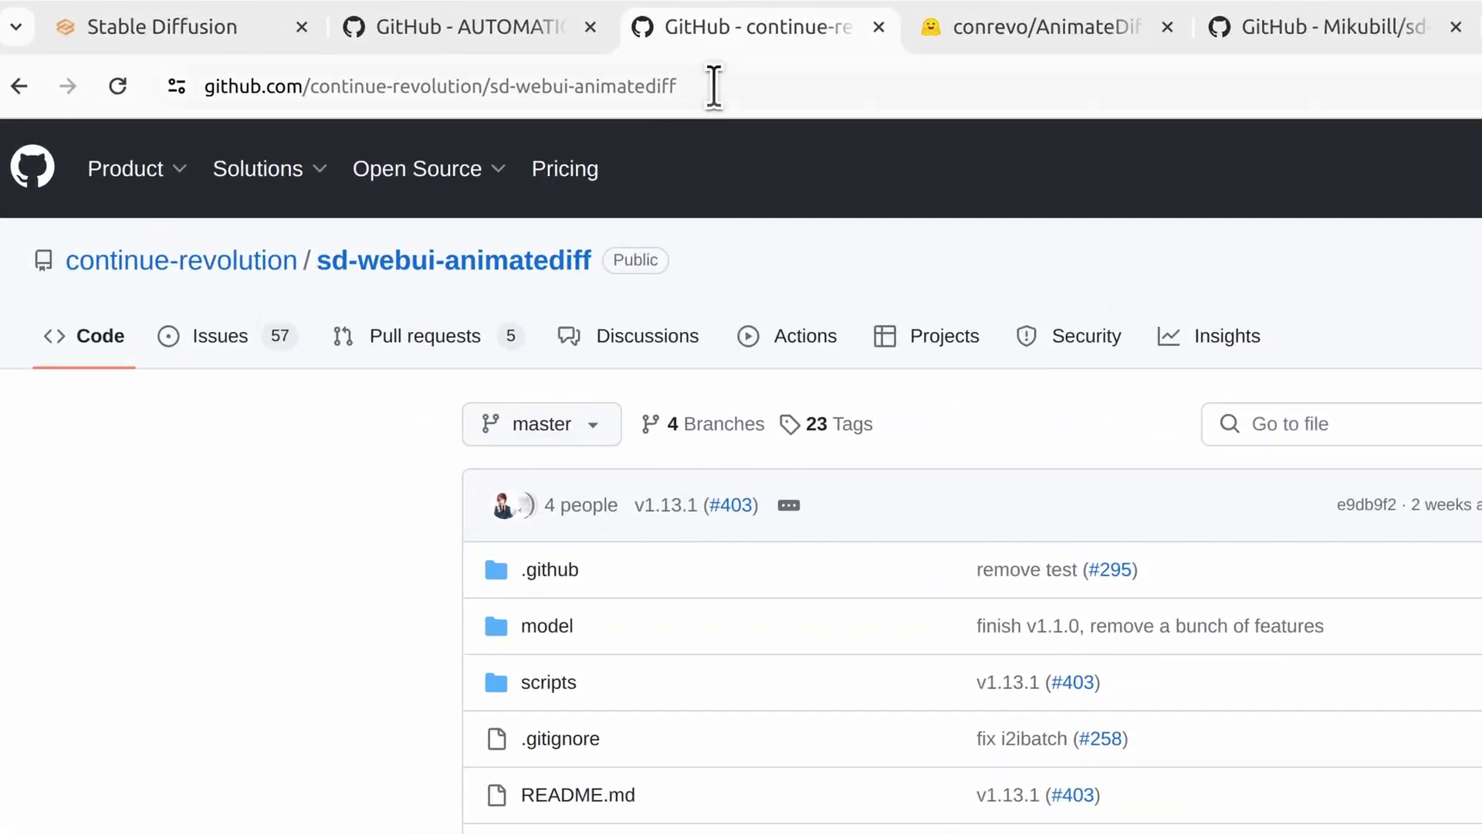
click(649, 70)
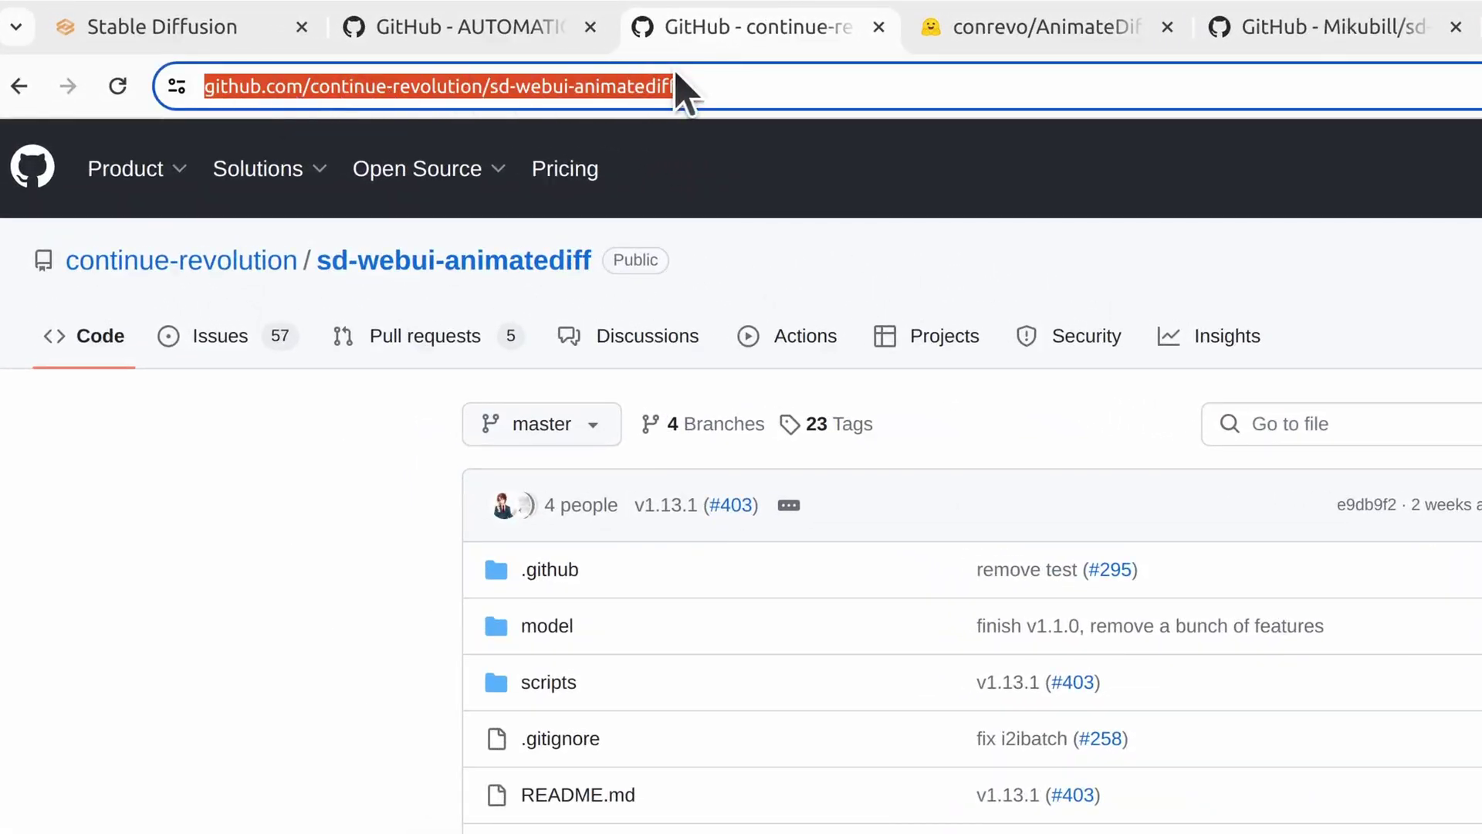
right_click(353, 91)
click(447, 297)
Step: Paste the URL into Extensions > Install from URL, delete it again, and return to txt2img
click(162, 27)
click(561, 152)
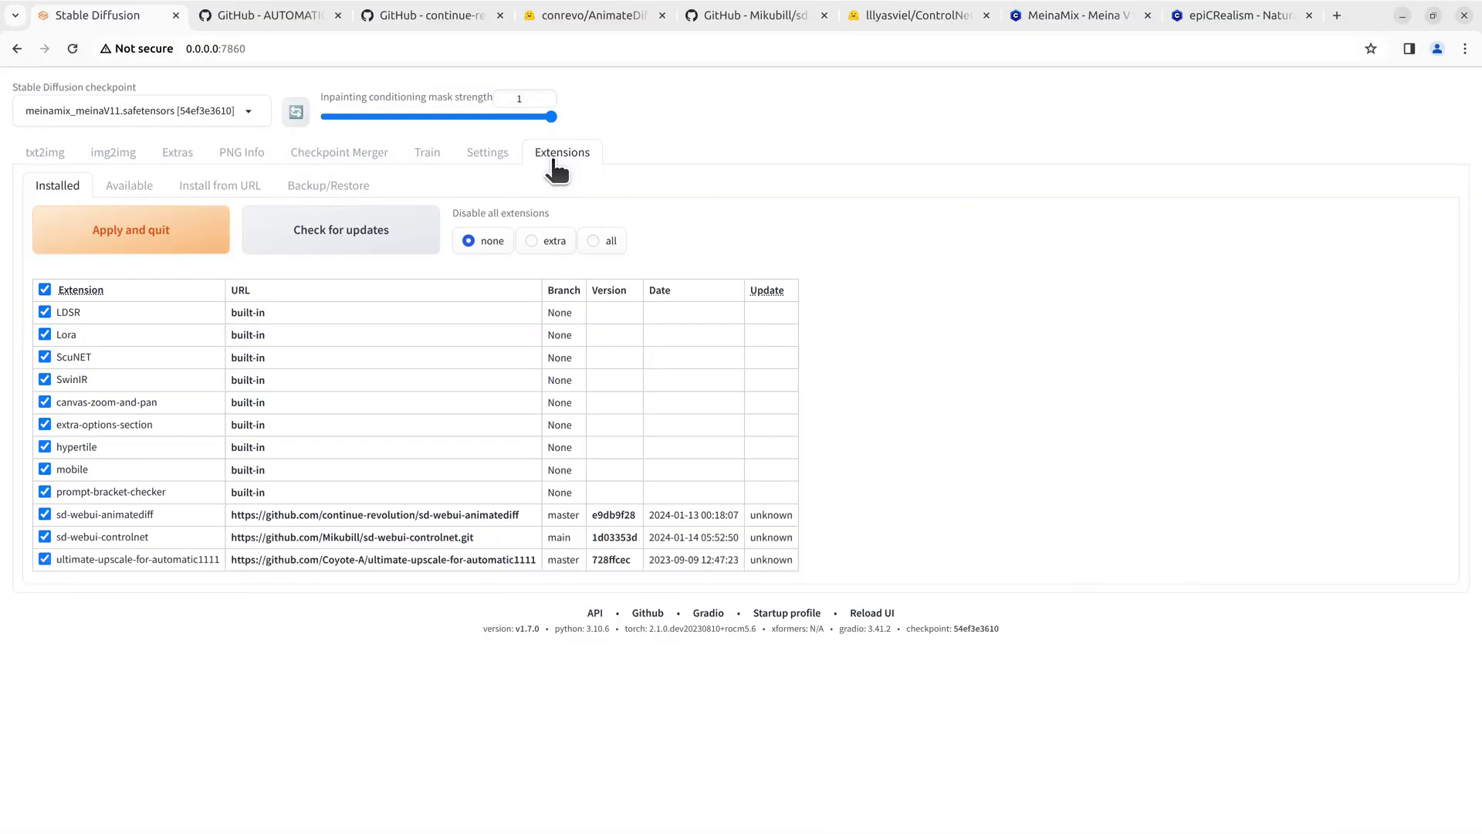
click(219, 186)
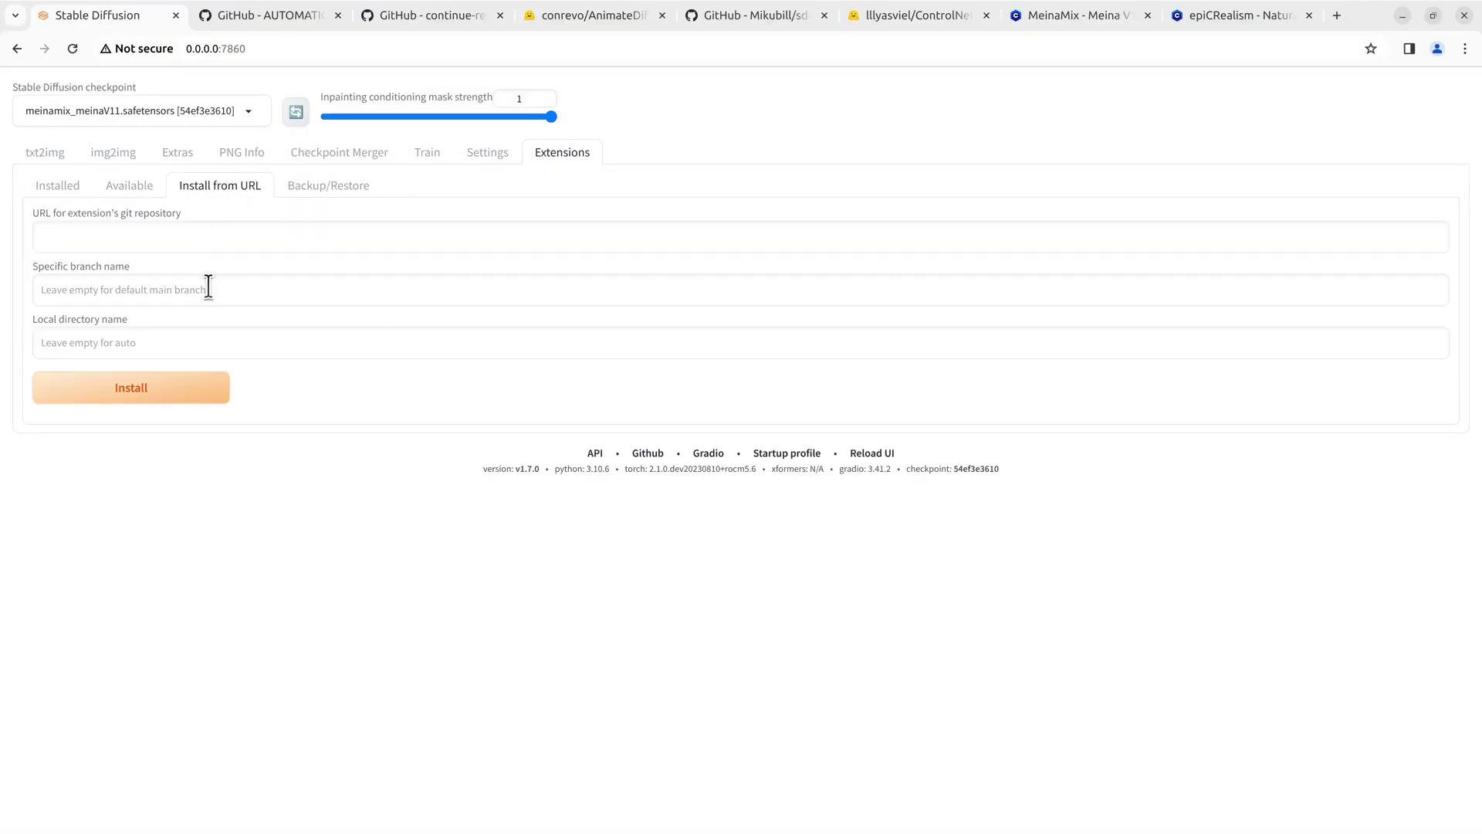
right_click(184, 238)
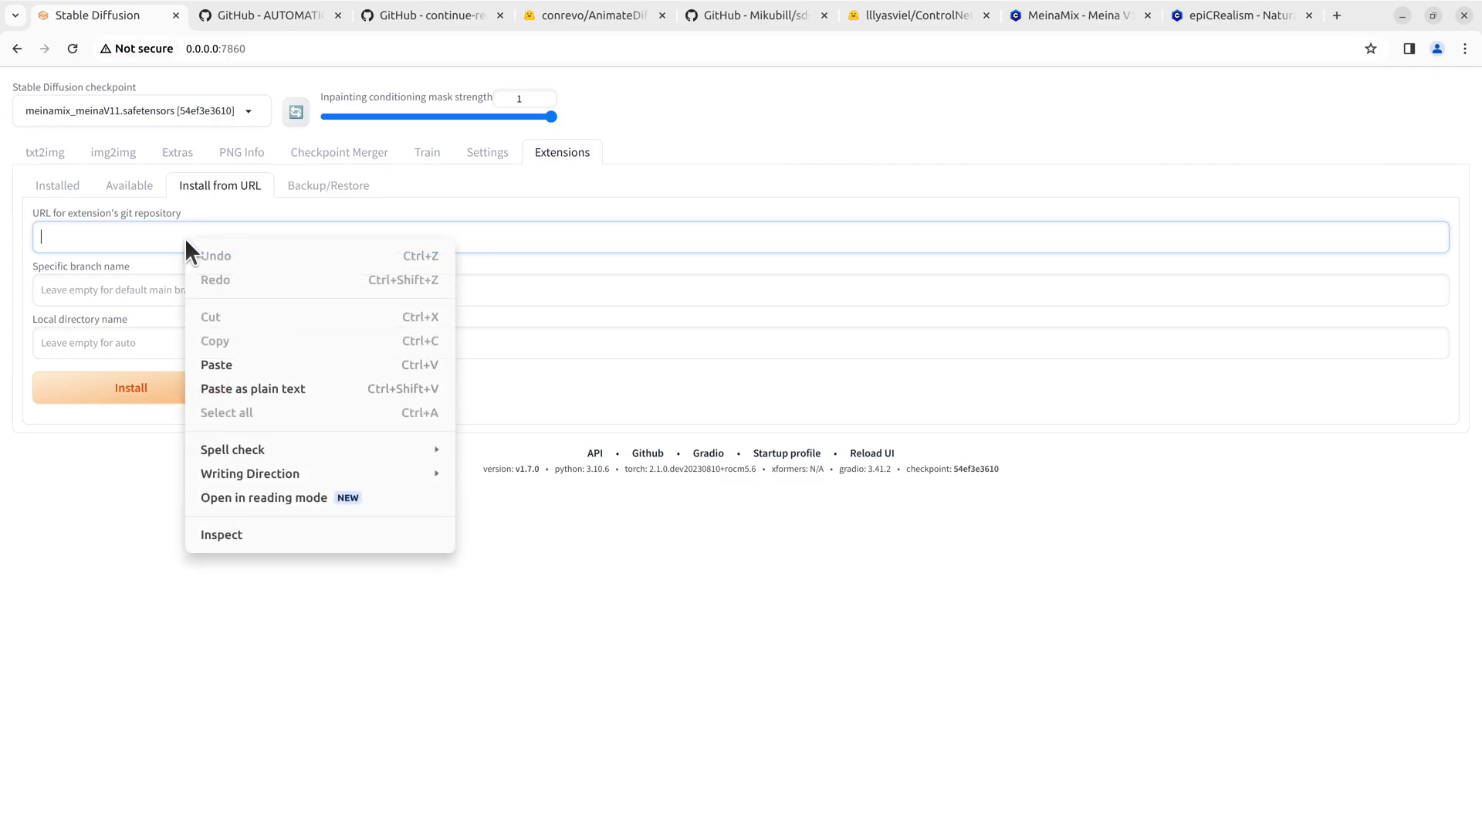
click(271, 359)
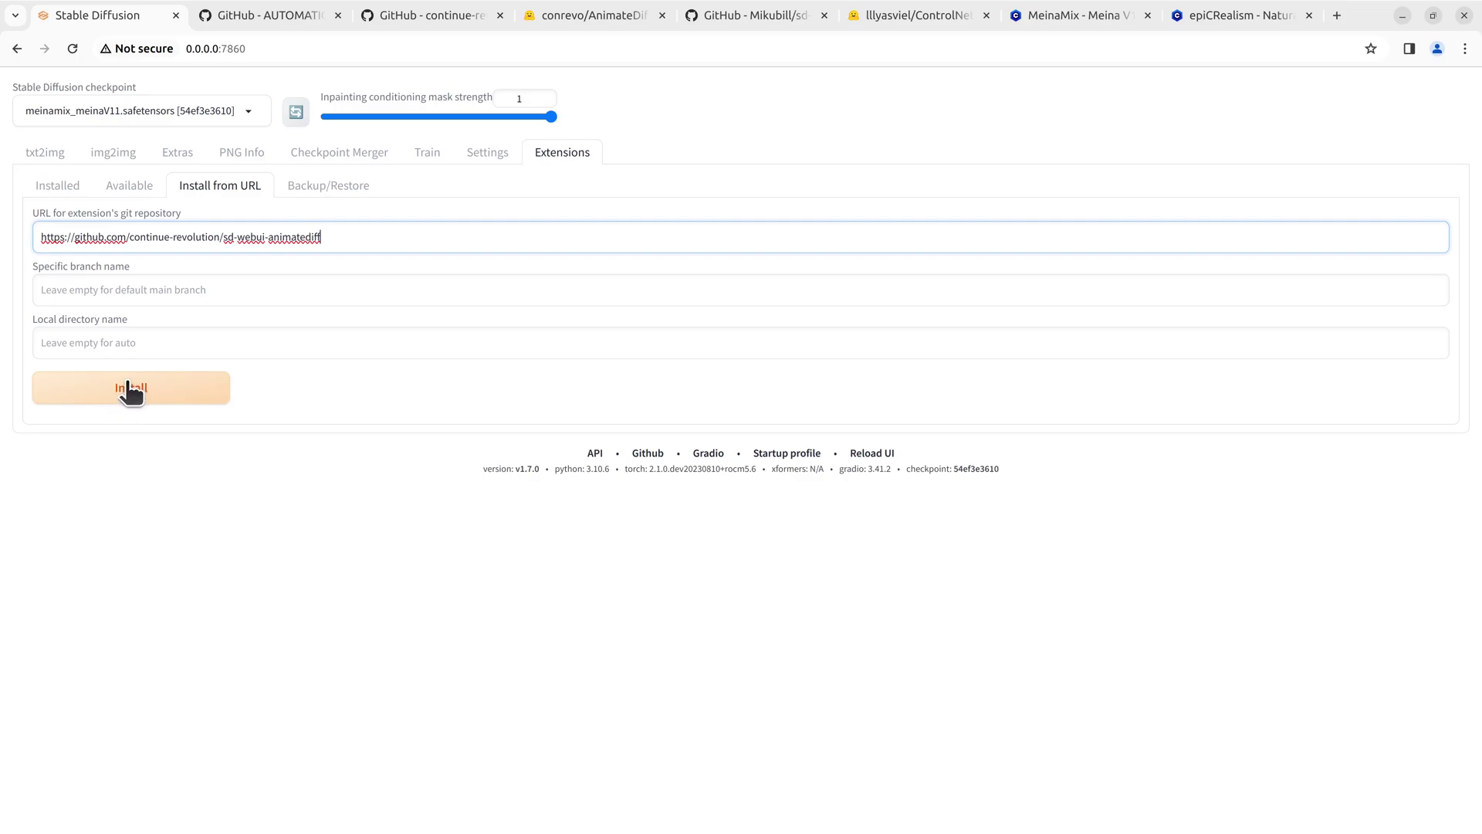
drag(363, 236, 46, 240)
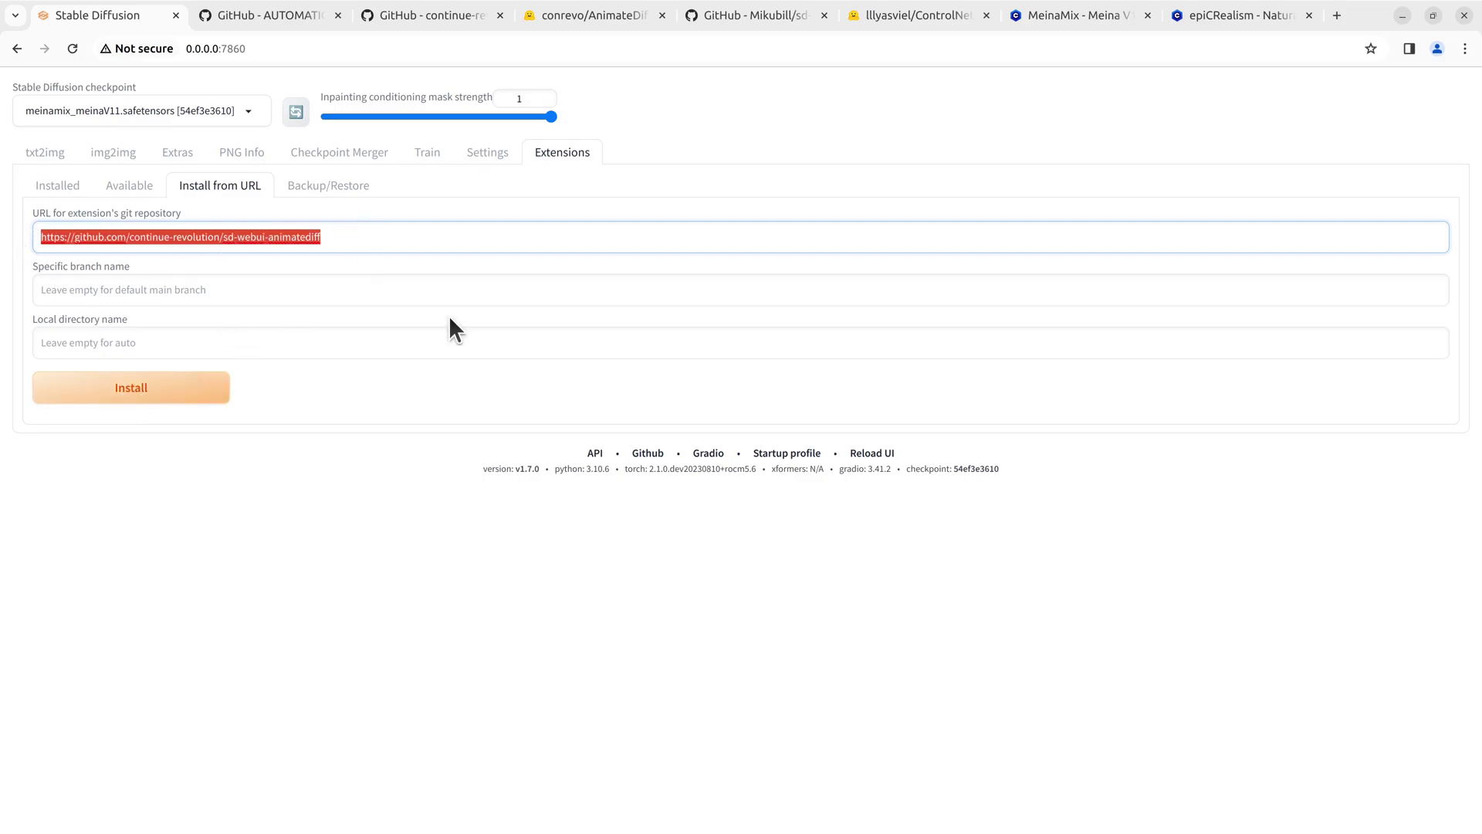
key(BackSpace)
click(45, 151)
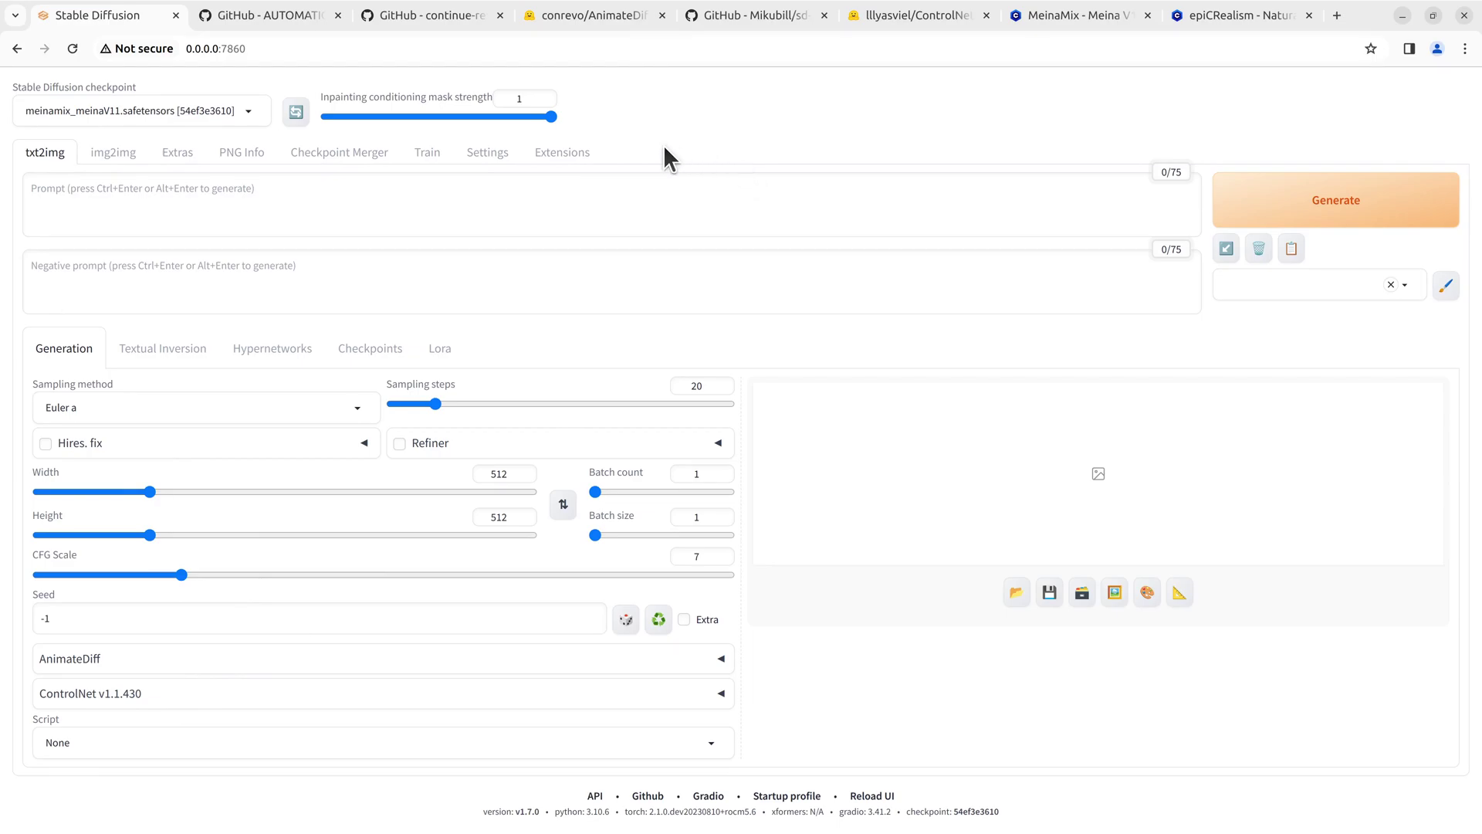
Step: Copy the sd-webui-controlnet install URL from its GitHub README
click(743, 17)
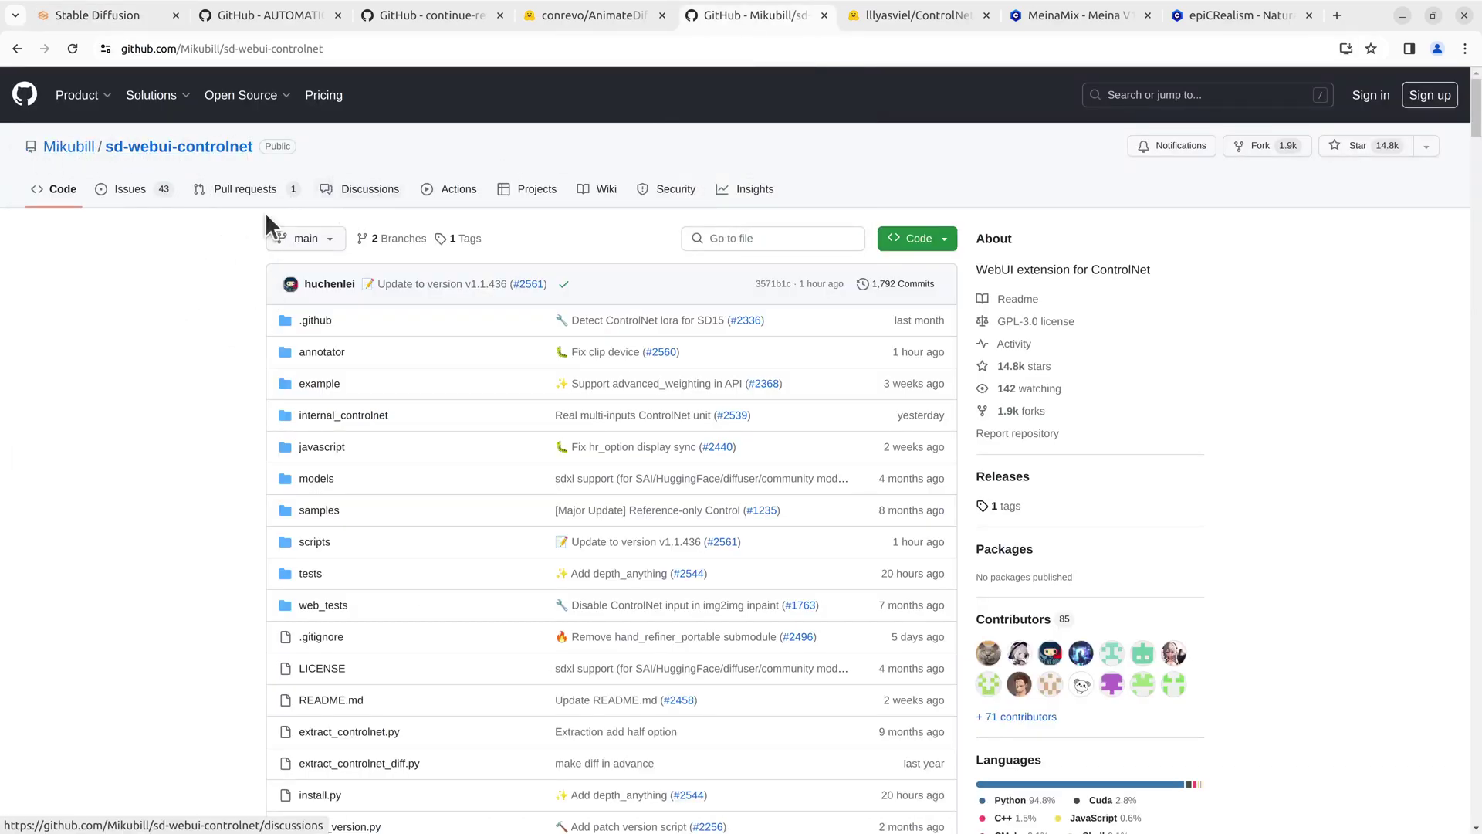
scroll(184, 536, down, 4)
scroll(184, 536, down, 5)
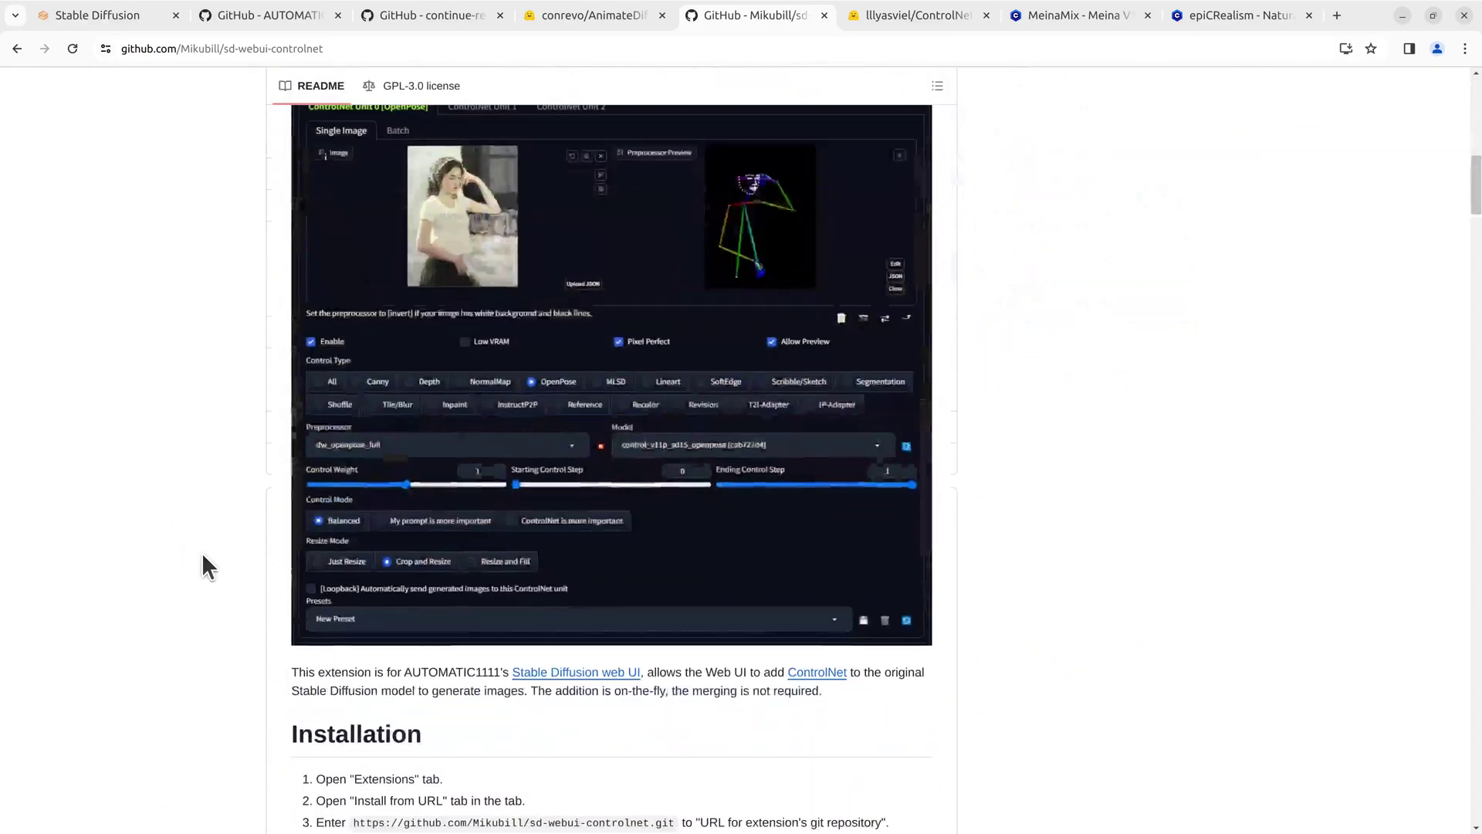
scroll(201, 552, down, 5)
scroll(209, 556, down, 2)
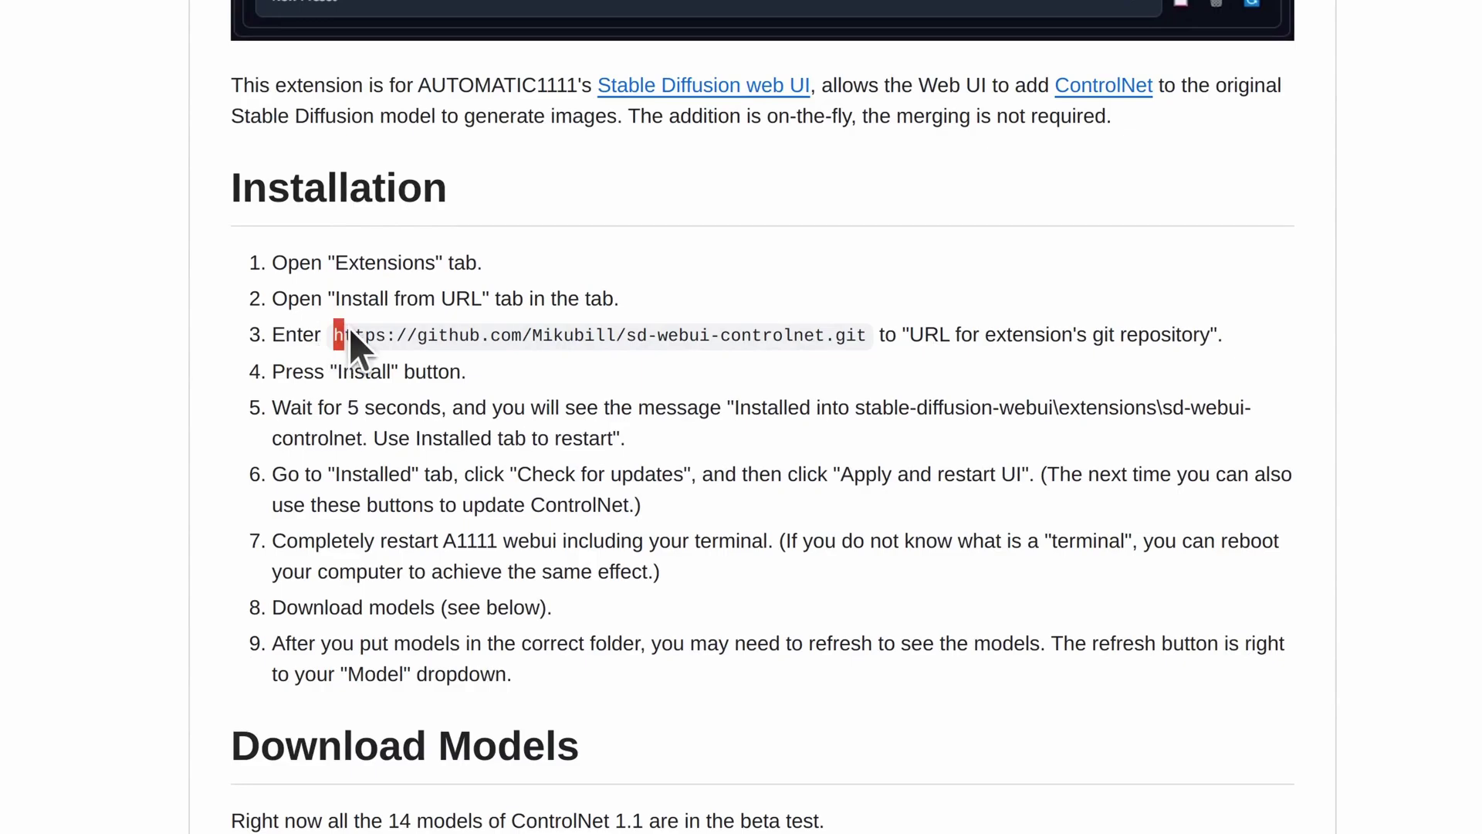
drag(336, 335, 866, 335)
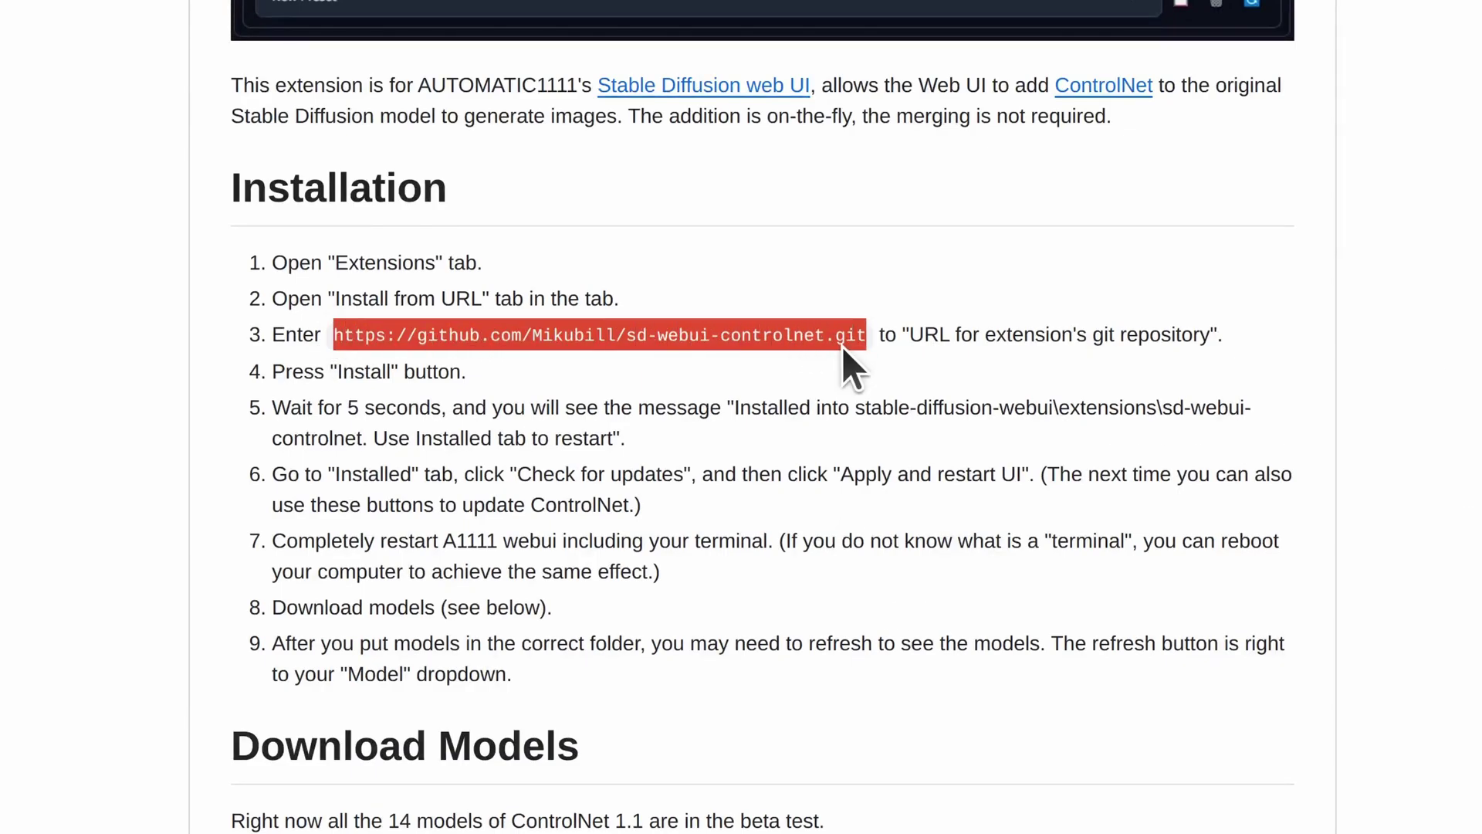
right_click(842, 346)
click(892, 371)
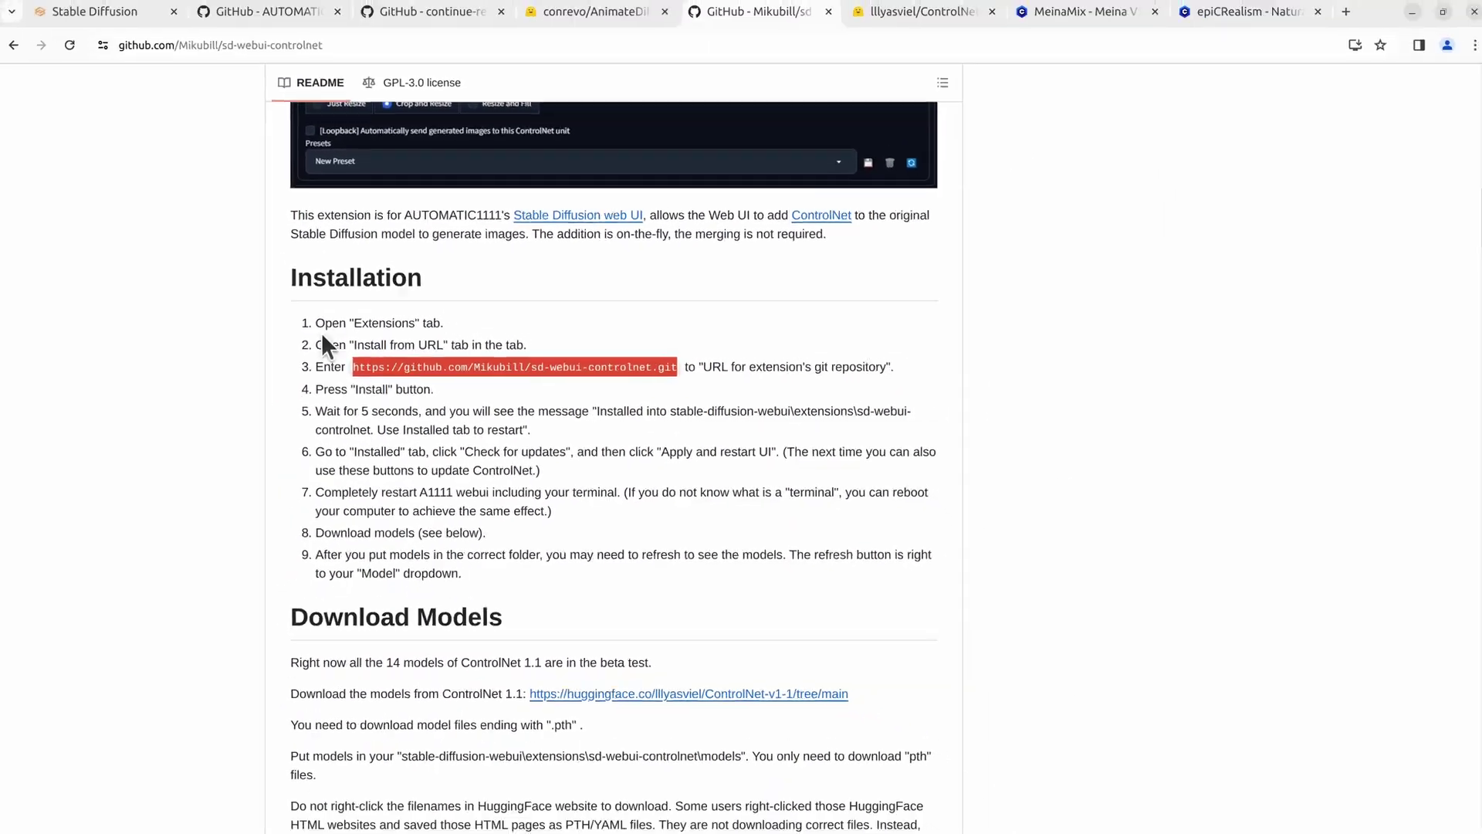
Step: Paste the ControlNet URL into the Install from URL git repository field
click(66, 15)
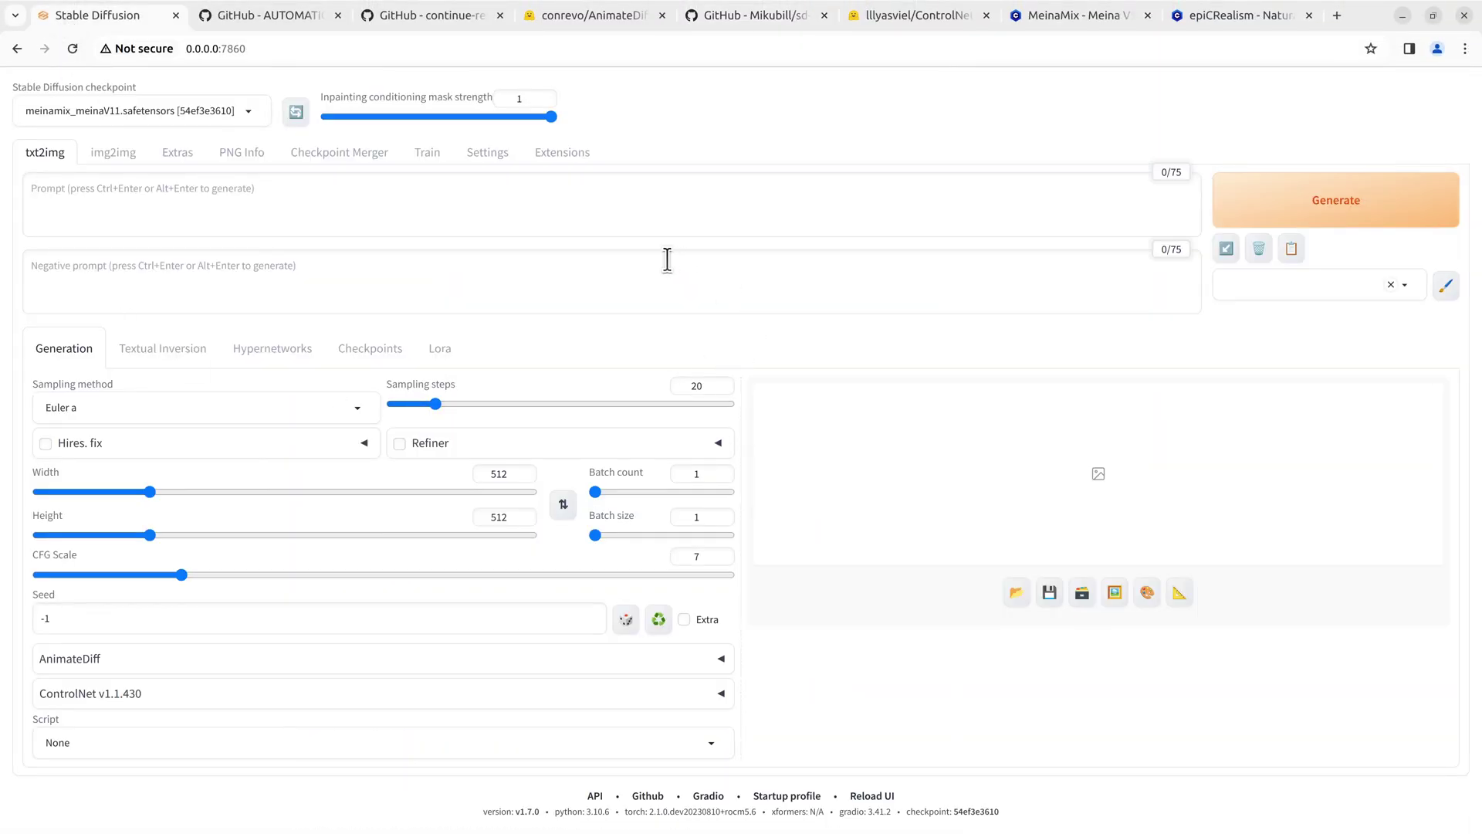
click(562, 152)
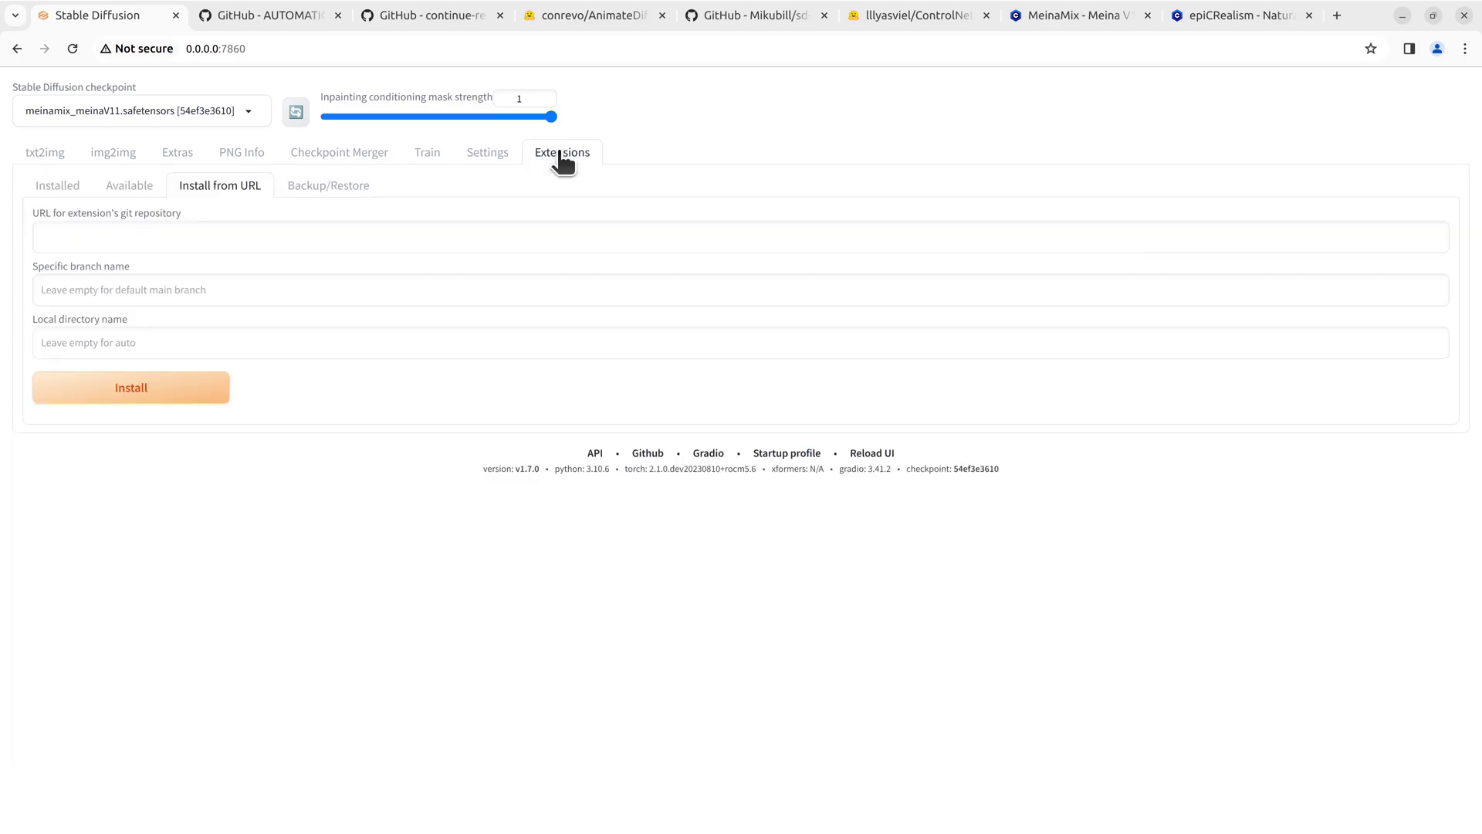
click(102, 238)
right_click(102, 238)
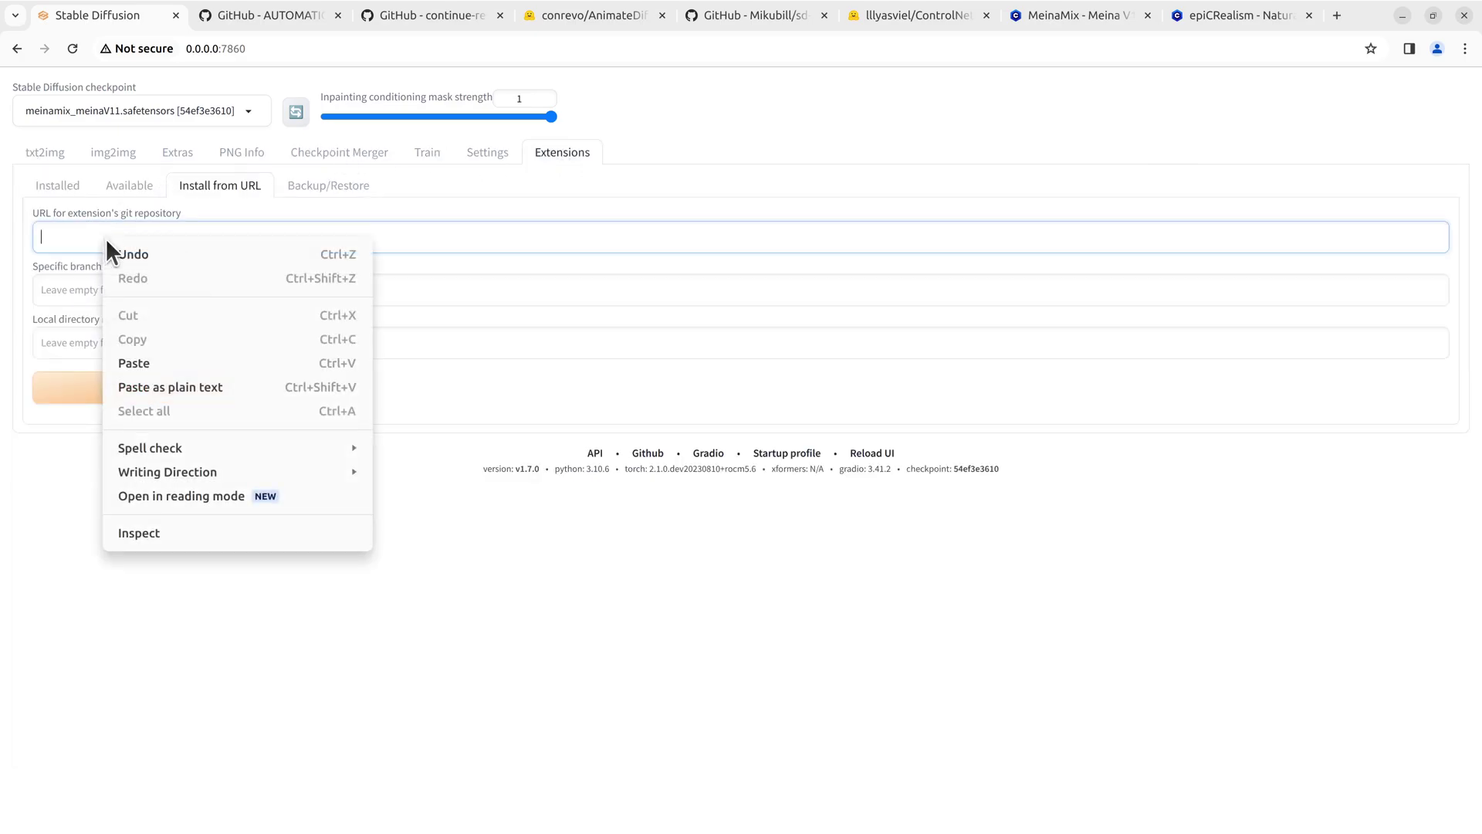
click(153, 359)
click(131, 387)
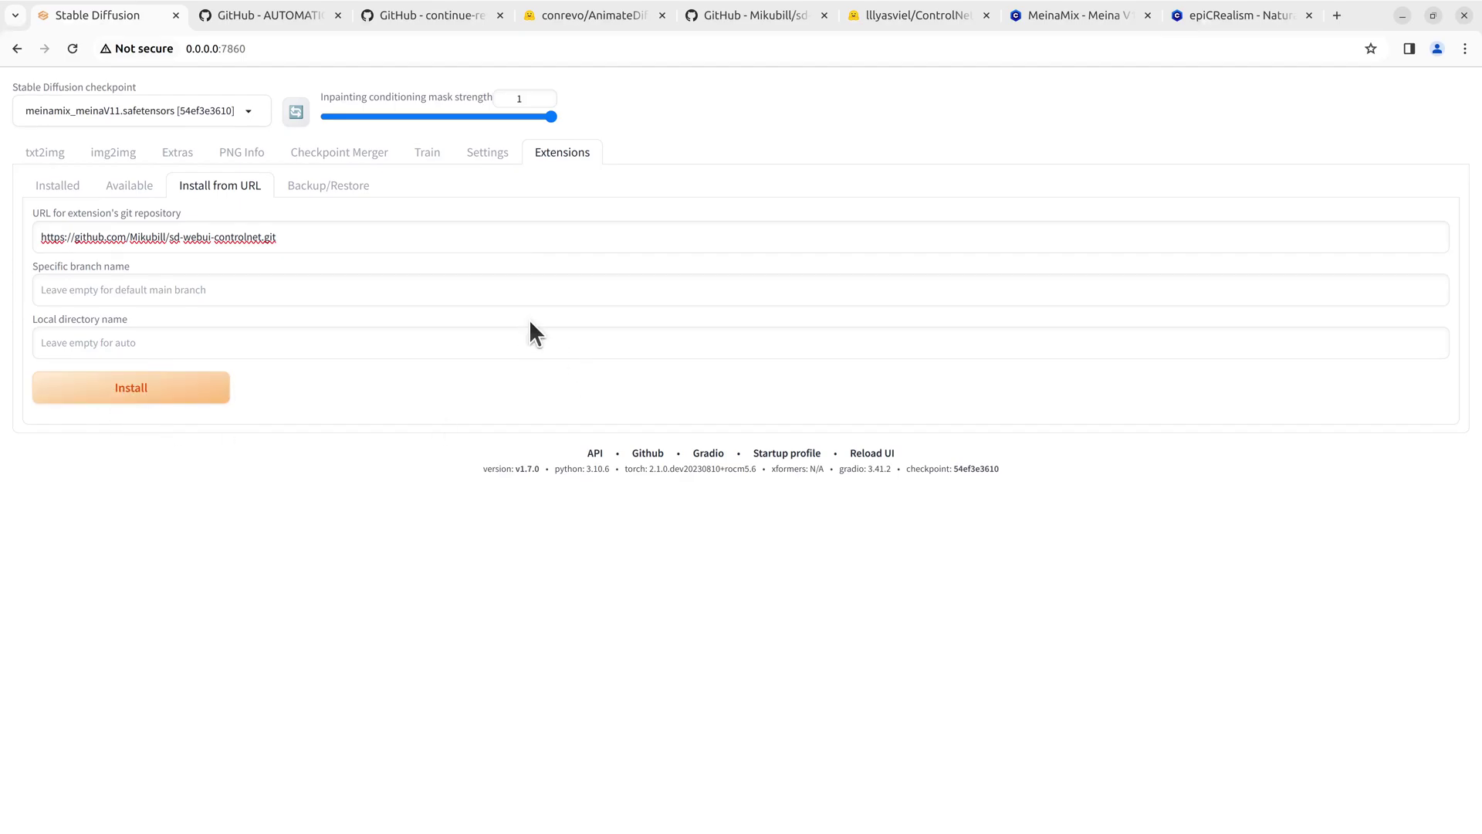
Step: Check the installed extensions for updates, then apply them and restart the web UI
click(57, 186)
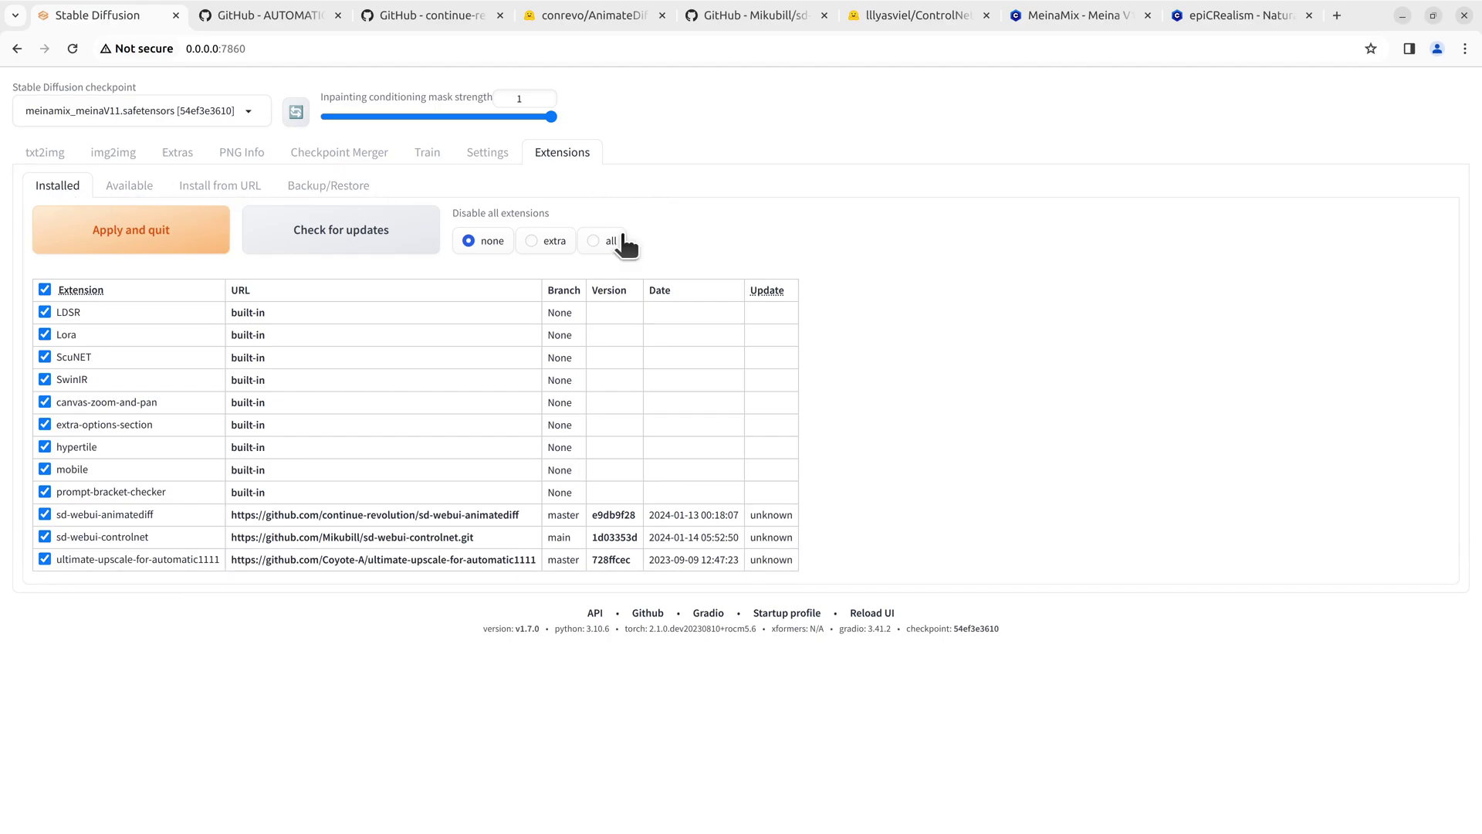
click(336, 238)
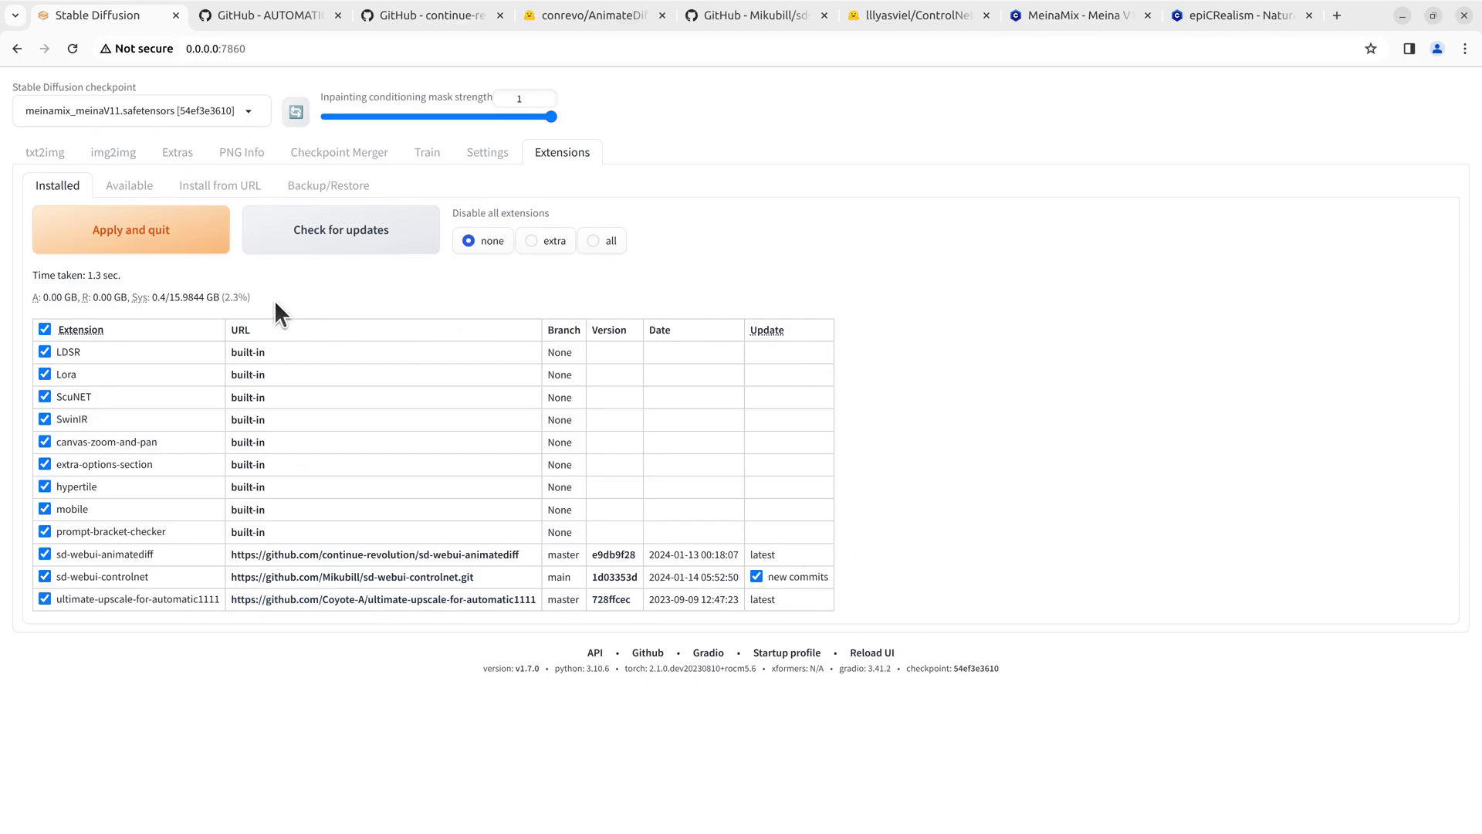
click(139, 231)
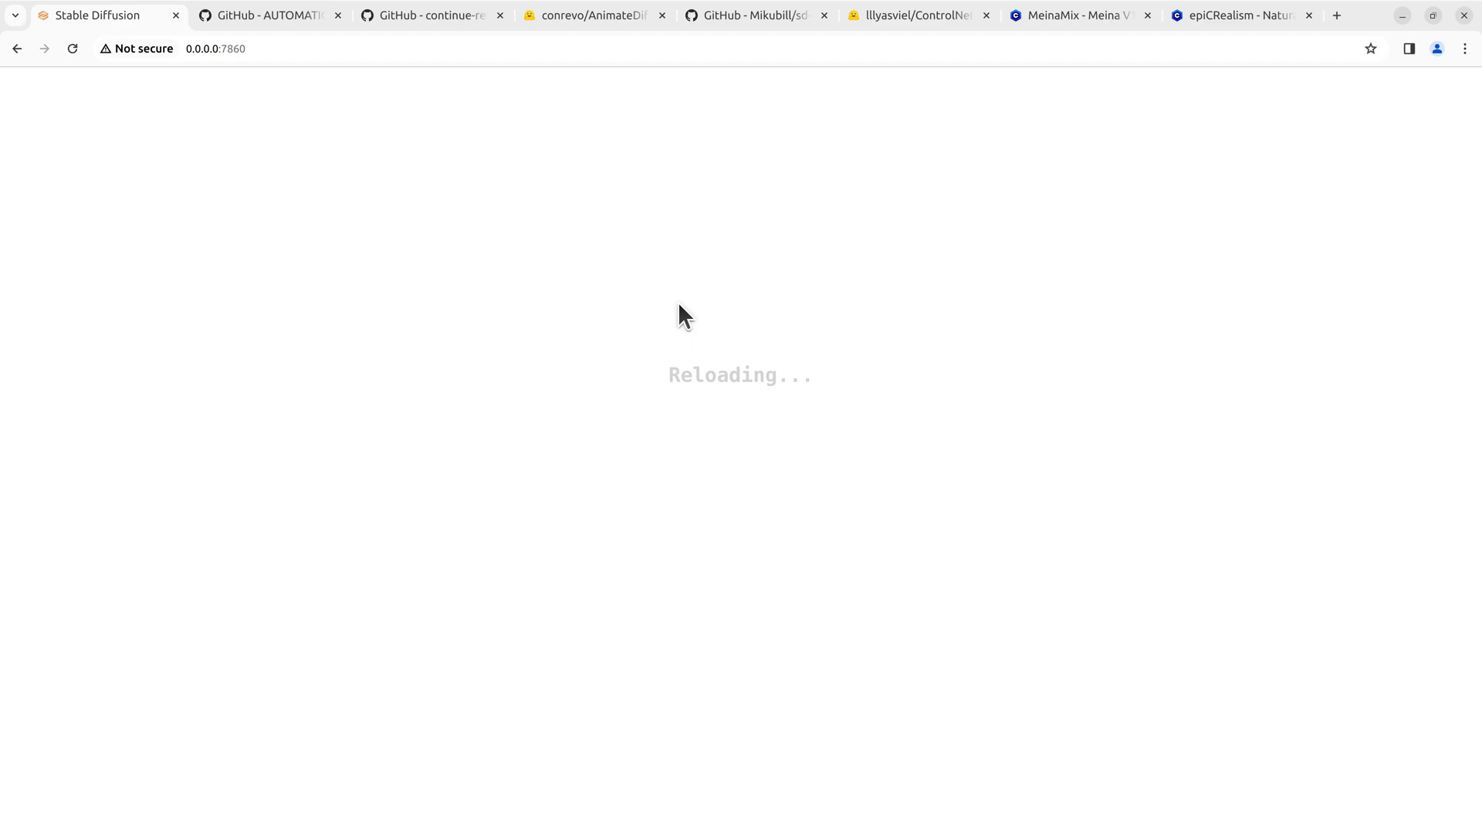
Step: Download mm_sd15_v3.safetensors from the AnimateDiff-A1111 motion_module folder on Hugging Face
click(418, 16)
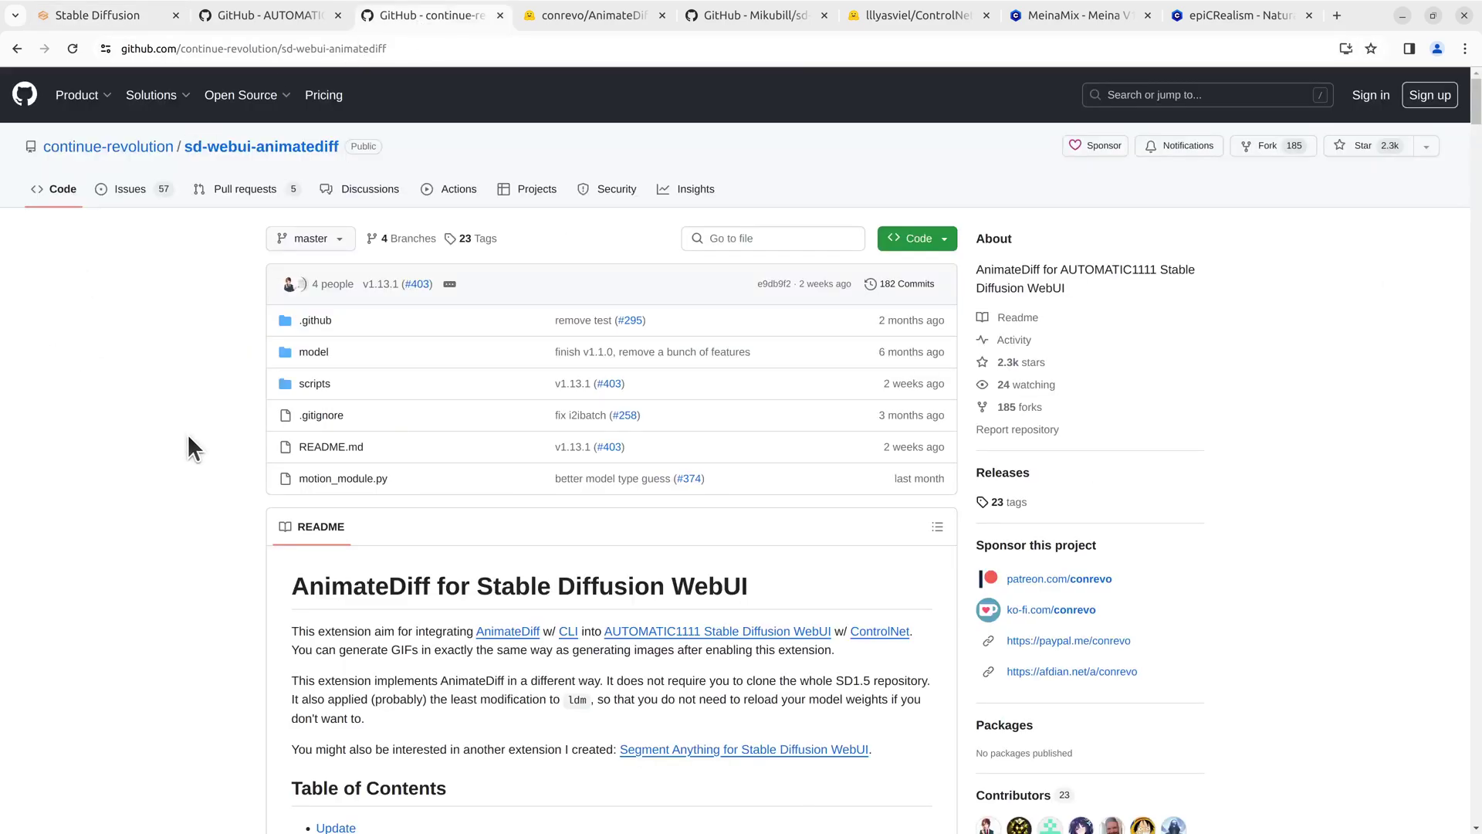
key(ctrl+f)
text(gg)
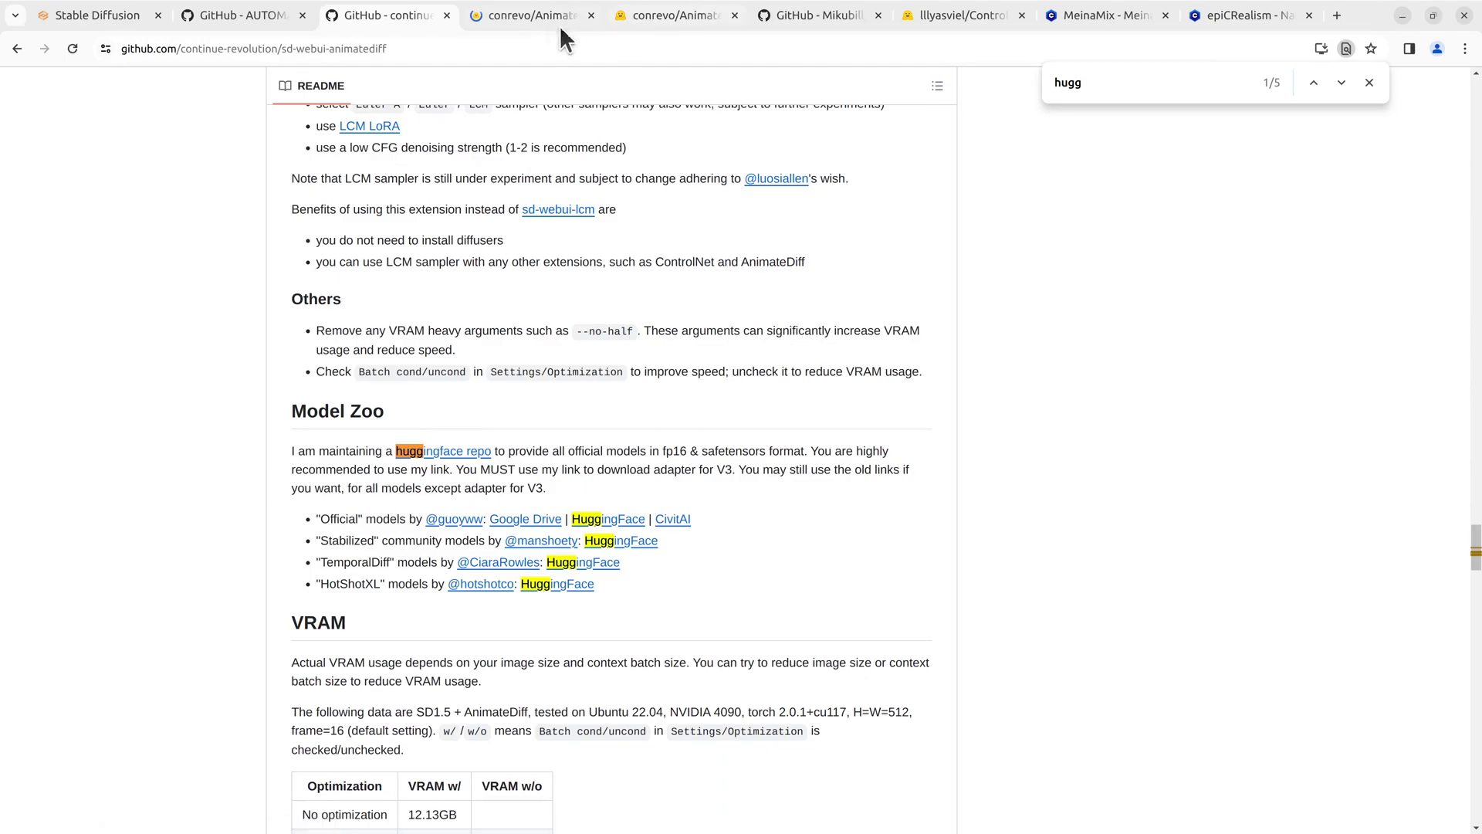
click(732, 16)
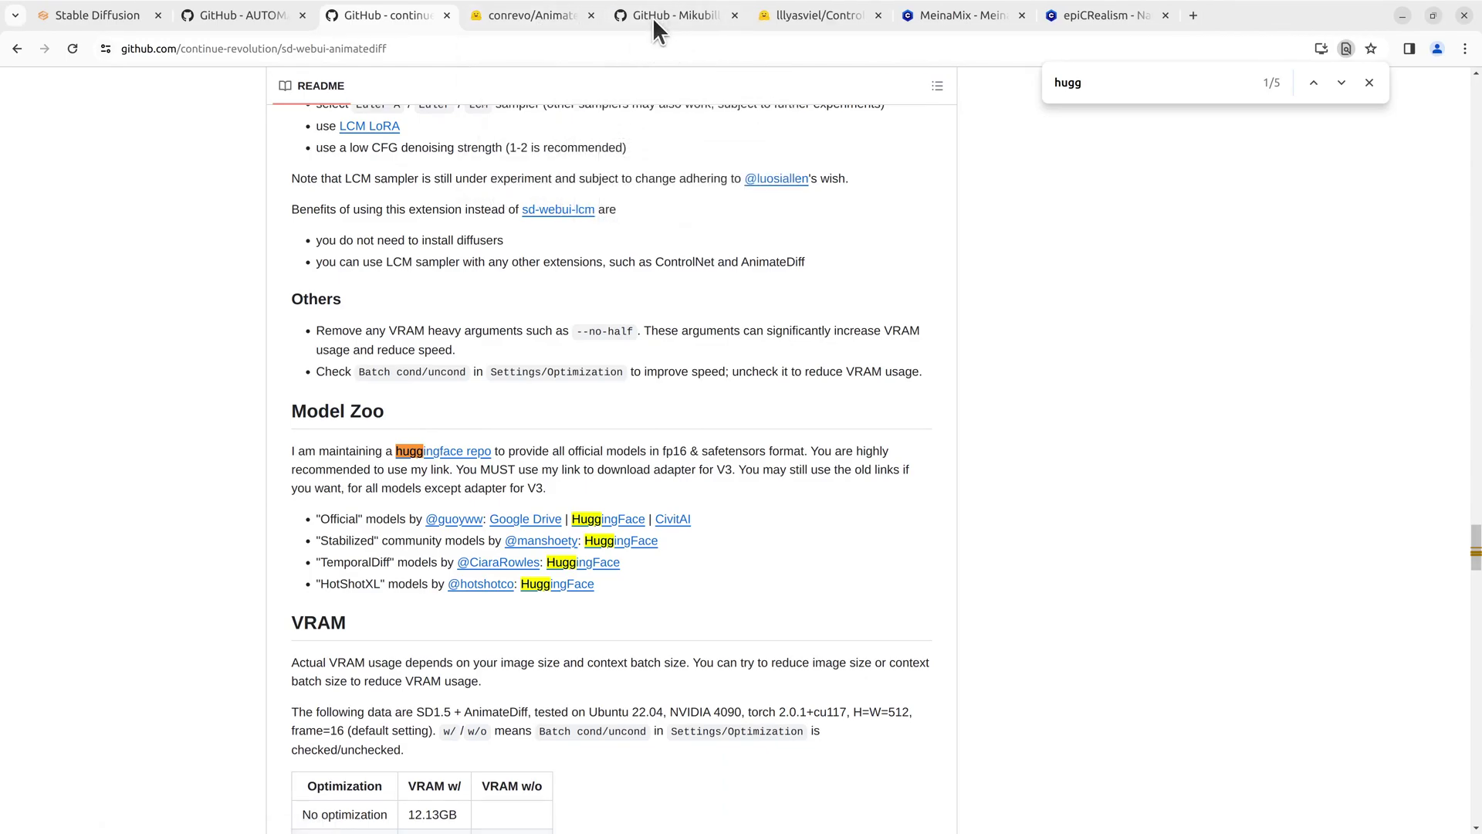
click(530, 16)
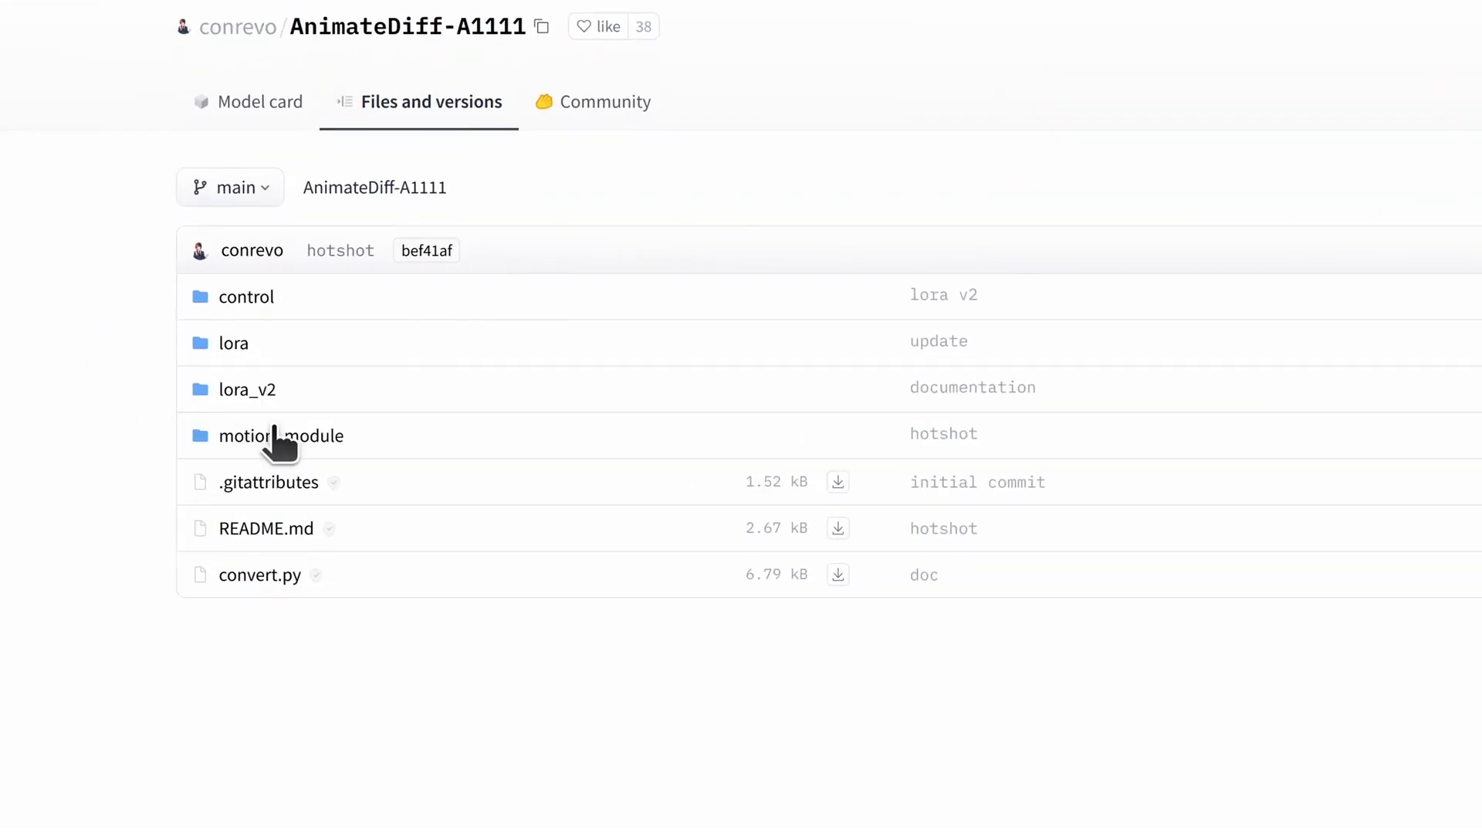
click(278, 435)
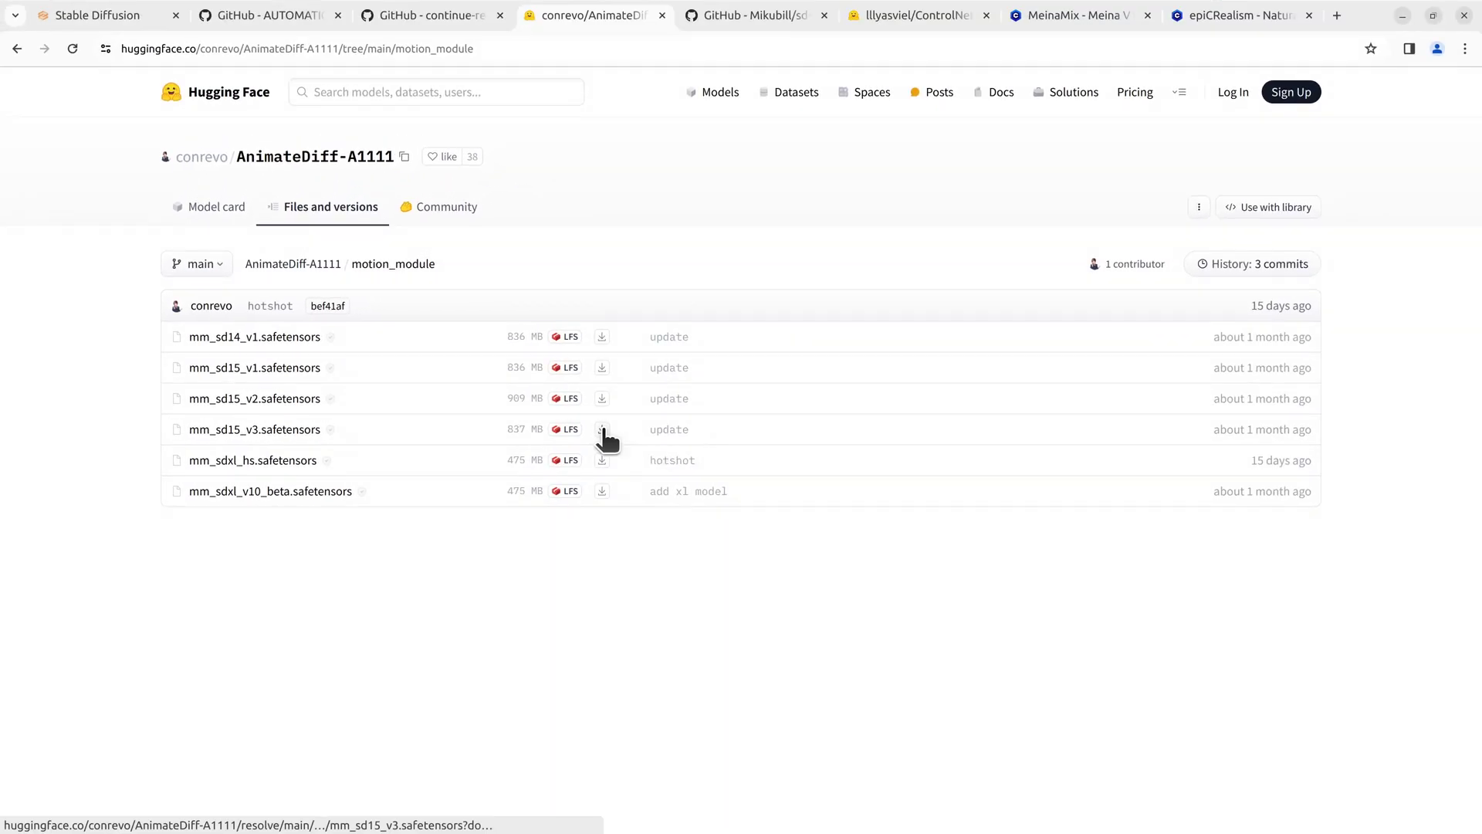
click(601, 429)
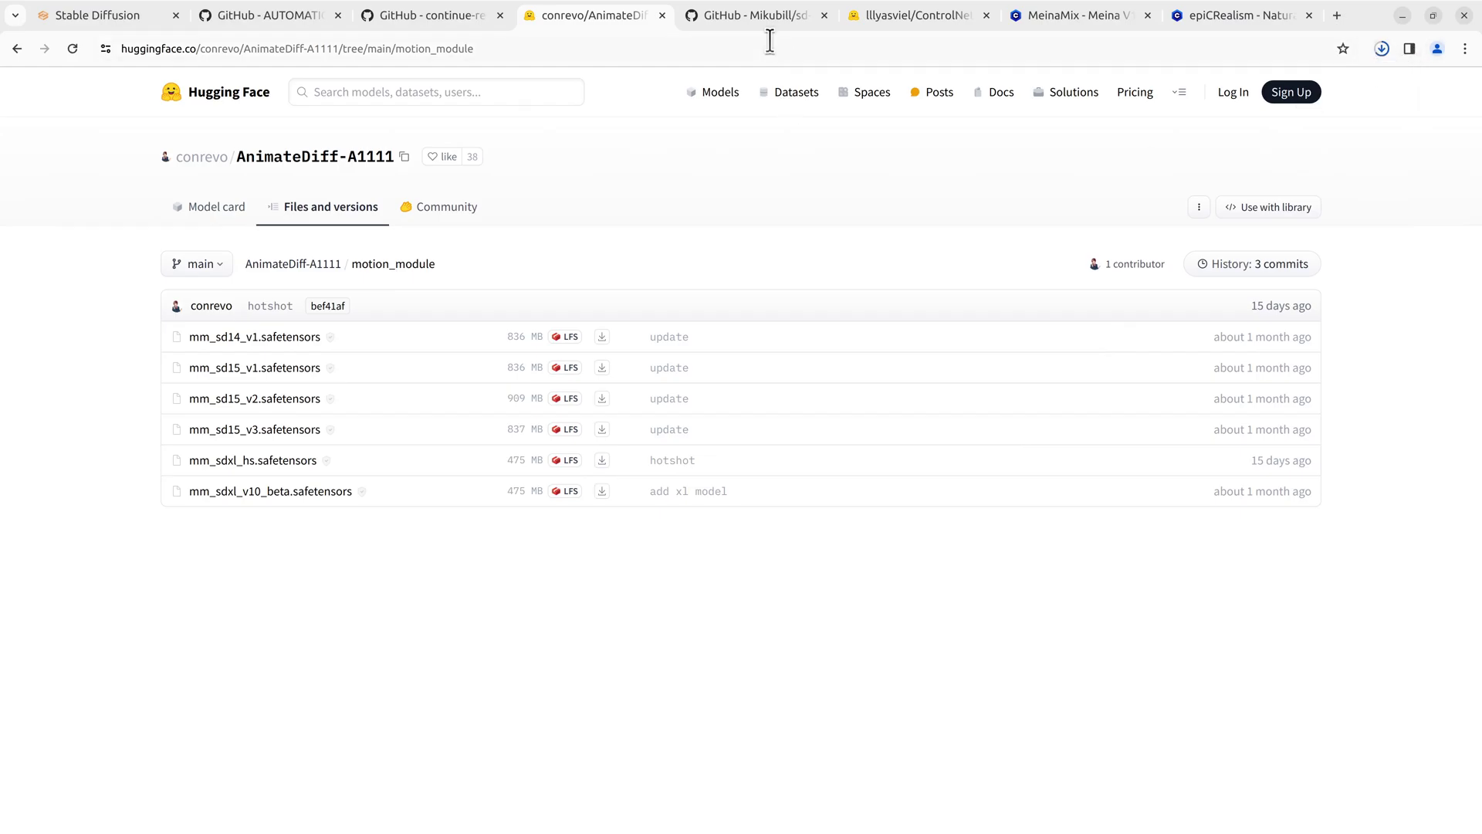
Step: Download control_v11p_sd15_openpose.pth from the lllyasviel/ControlNet-v1-1 file list
click(756, 16)
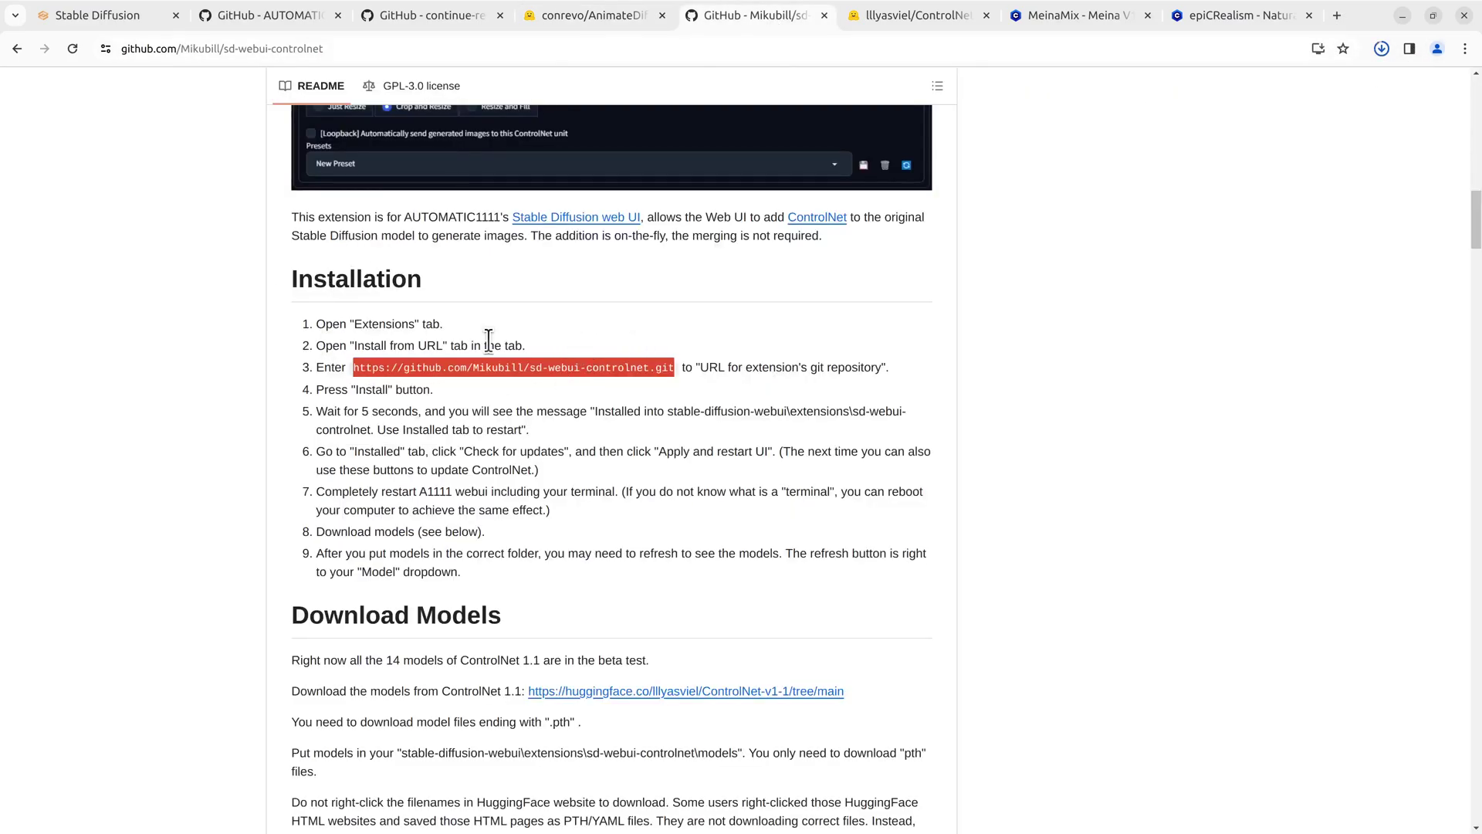
click(910, 16)
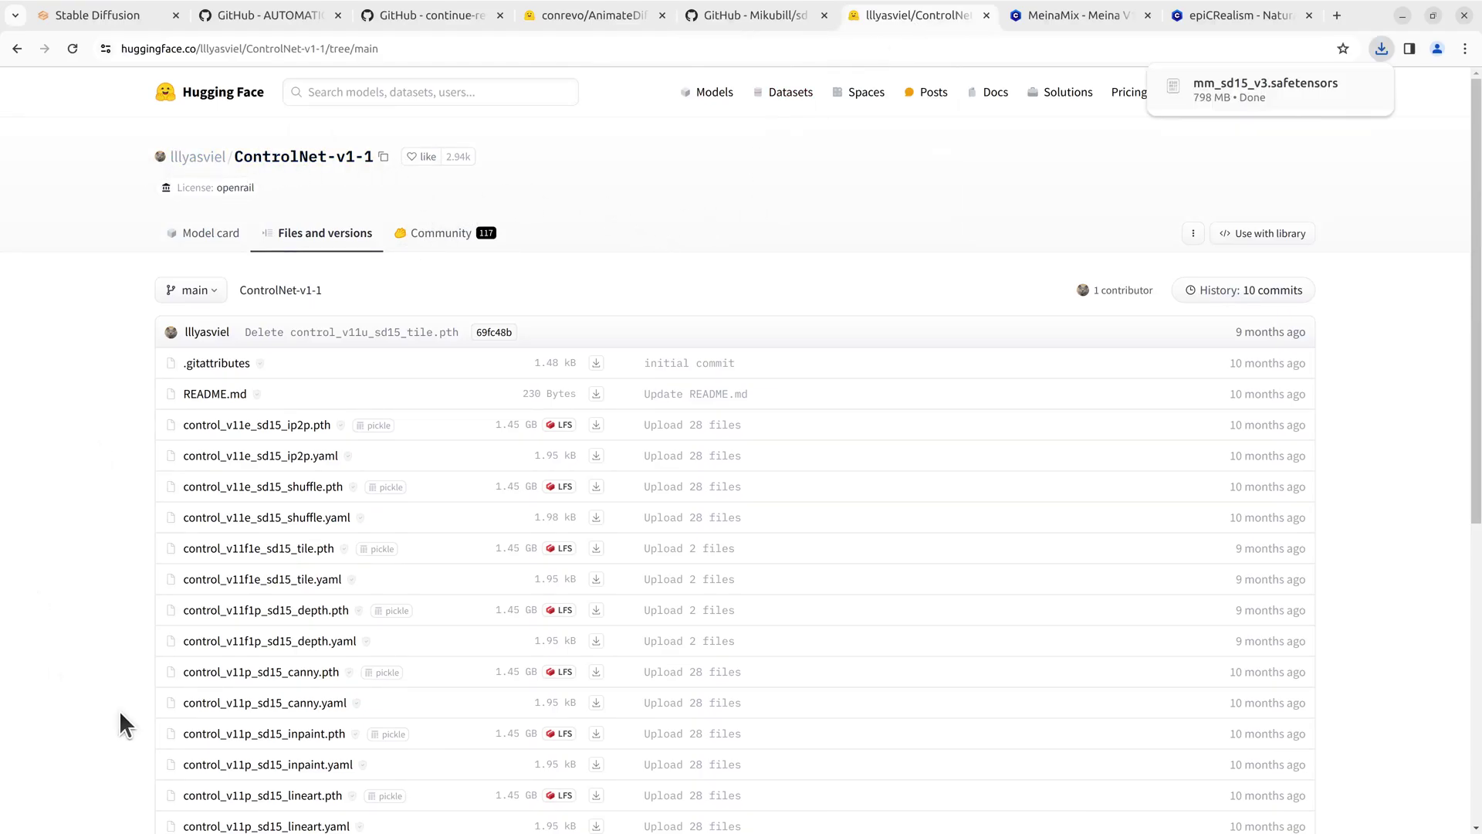
scroll(364, 733, down, 3)
scroll(364, 734, down, 2)
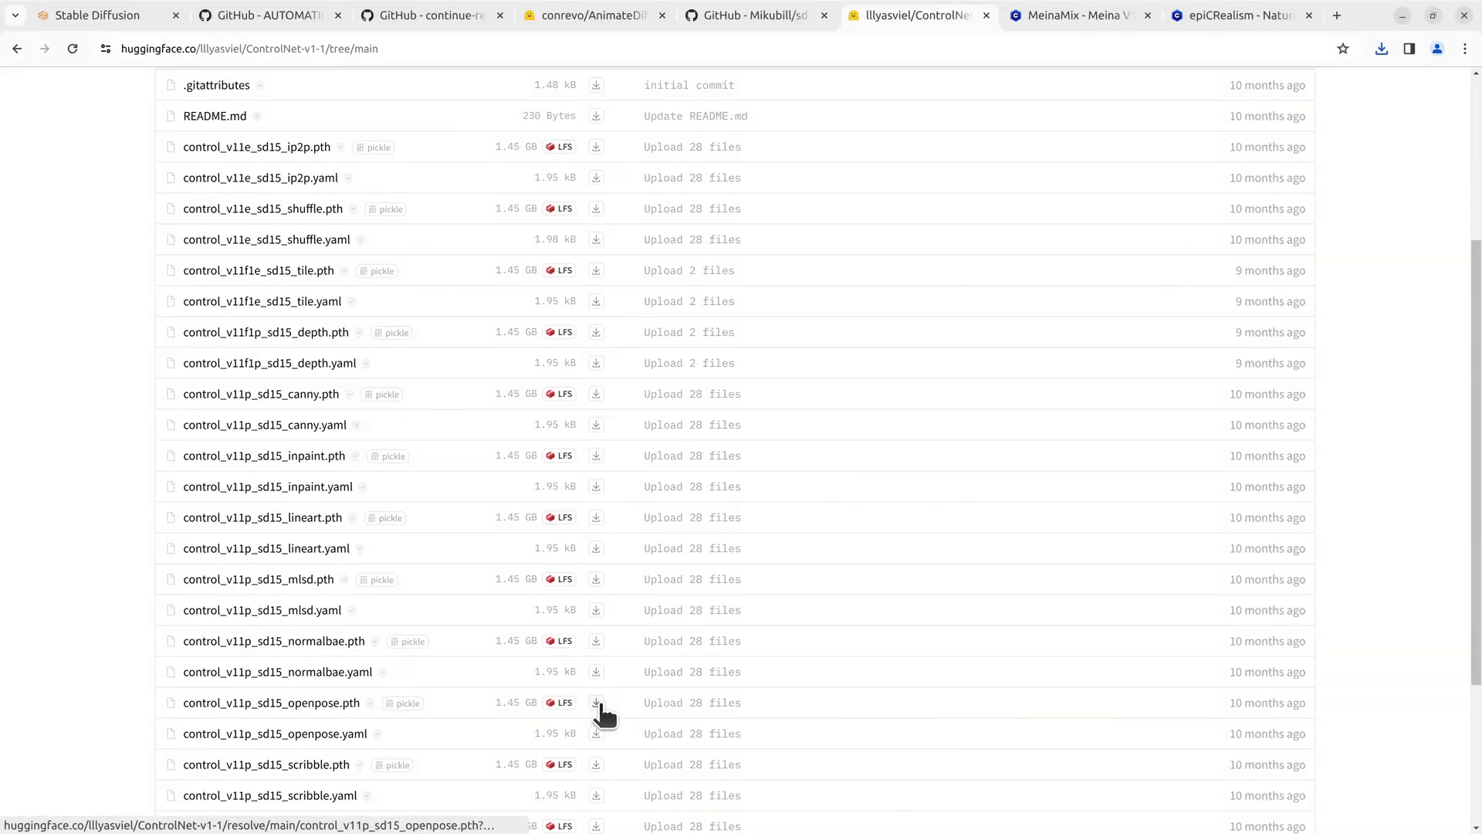
click(597, 704)
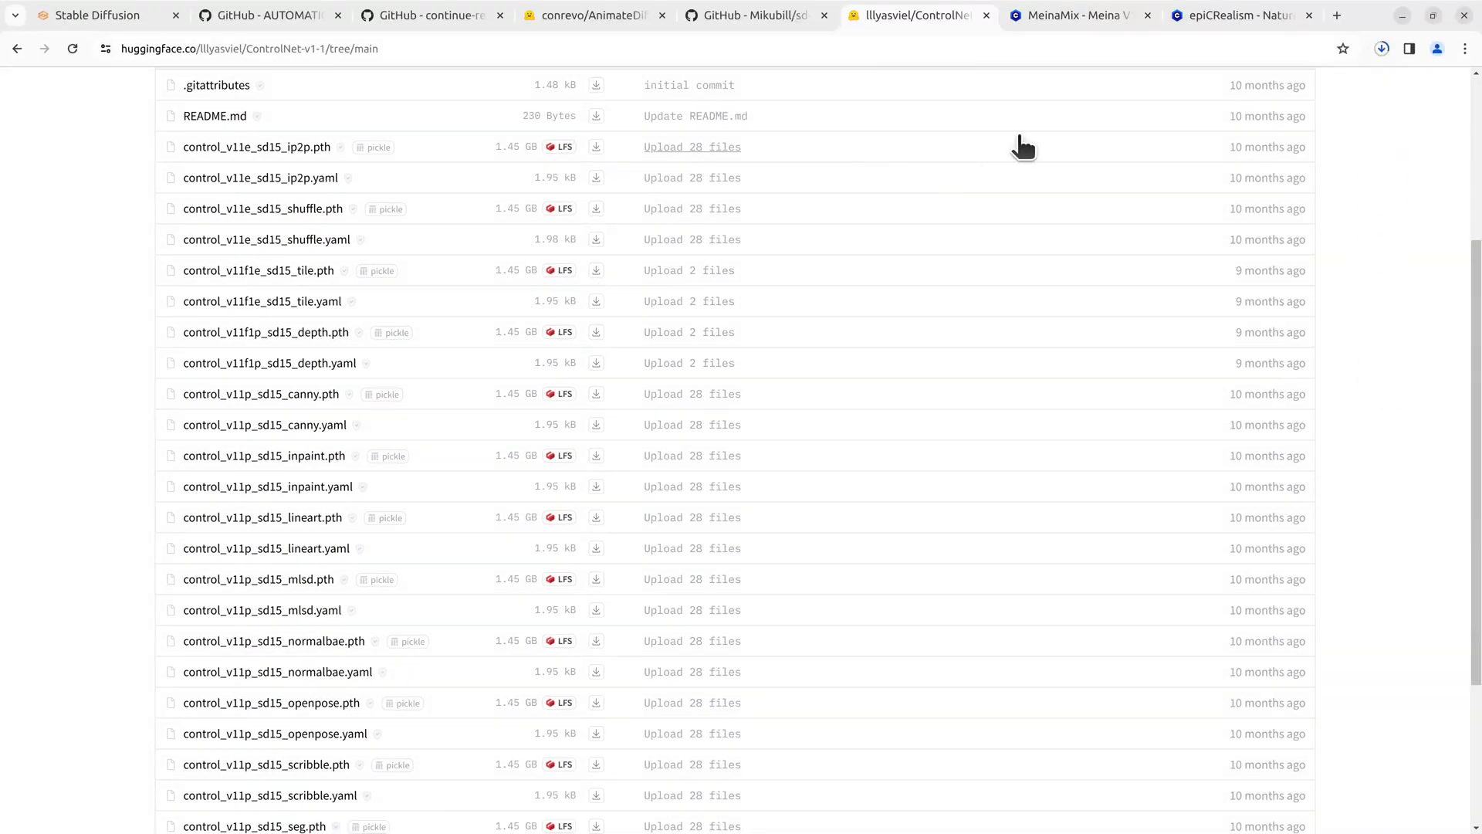
Step: Download the MeinaMix checkpoint as a Model SafeTensor from Civitai
click(1094, 16)
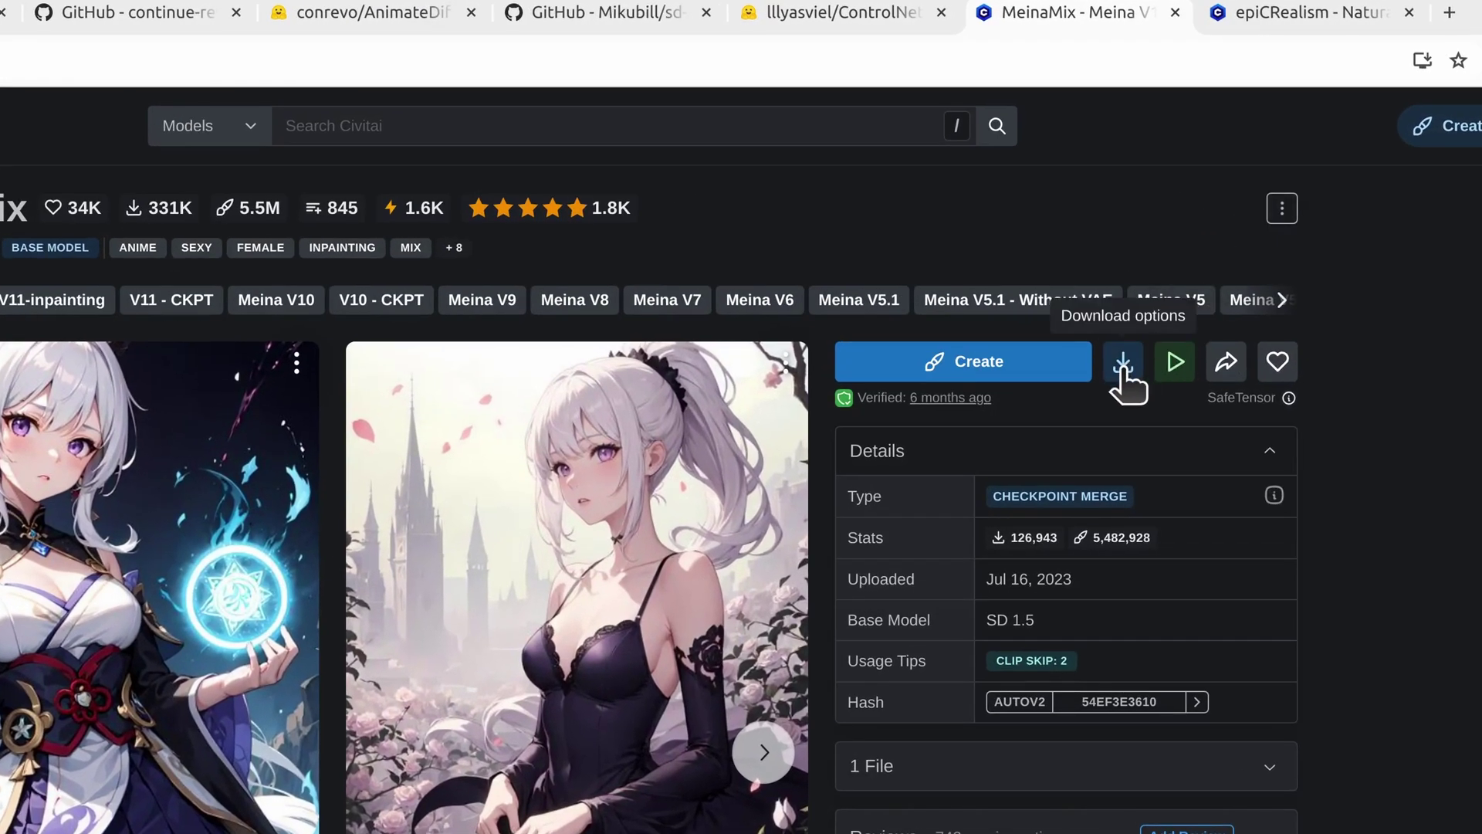
click(1123, 368)
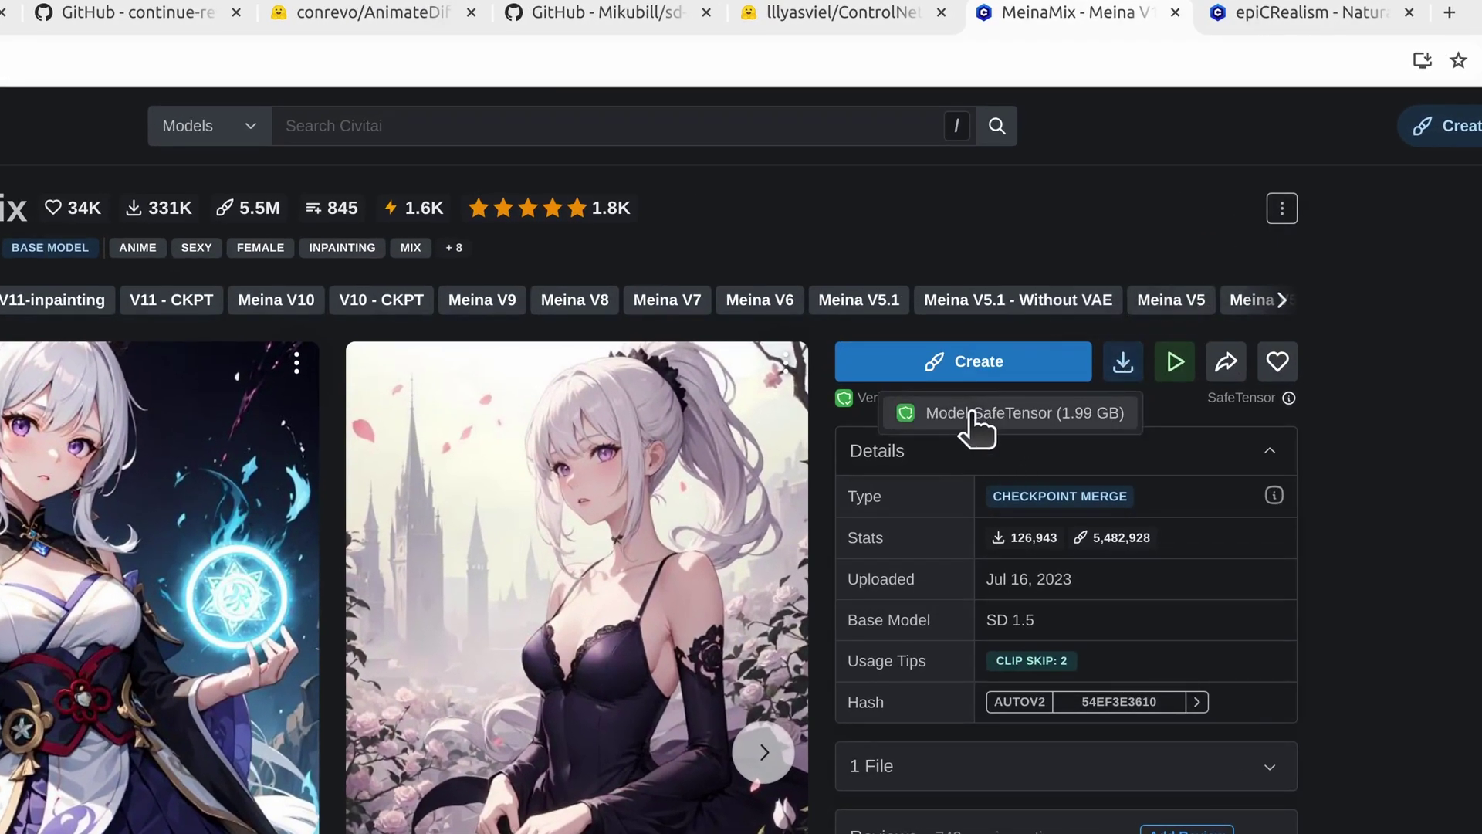
click(1008, 414)
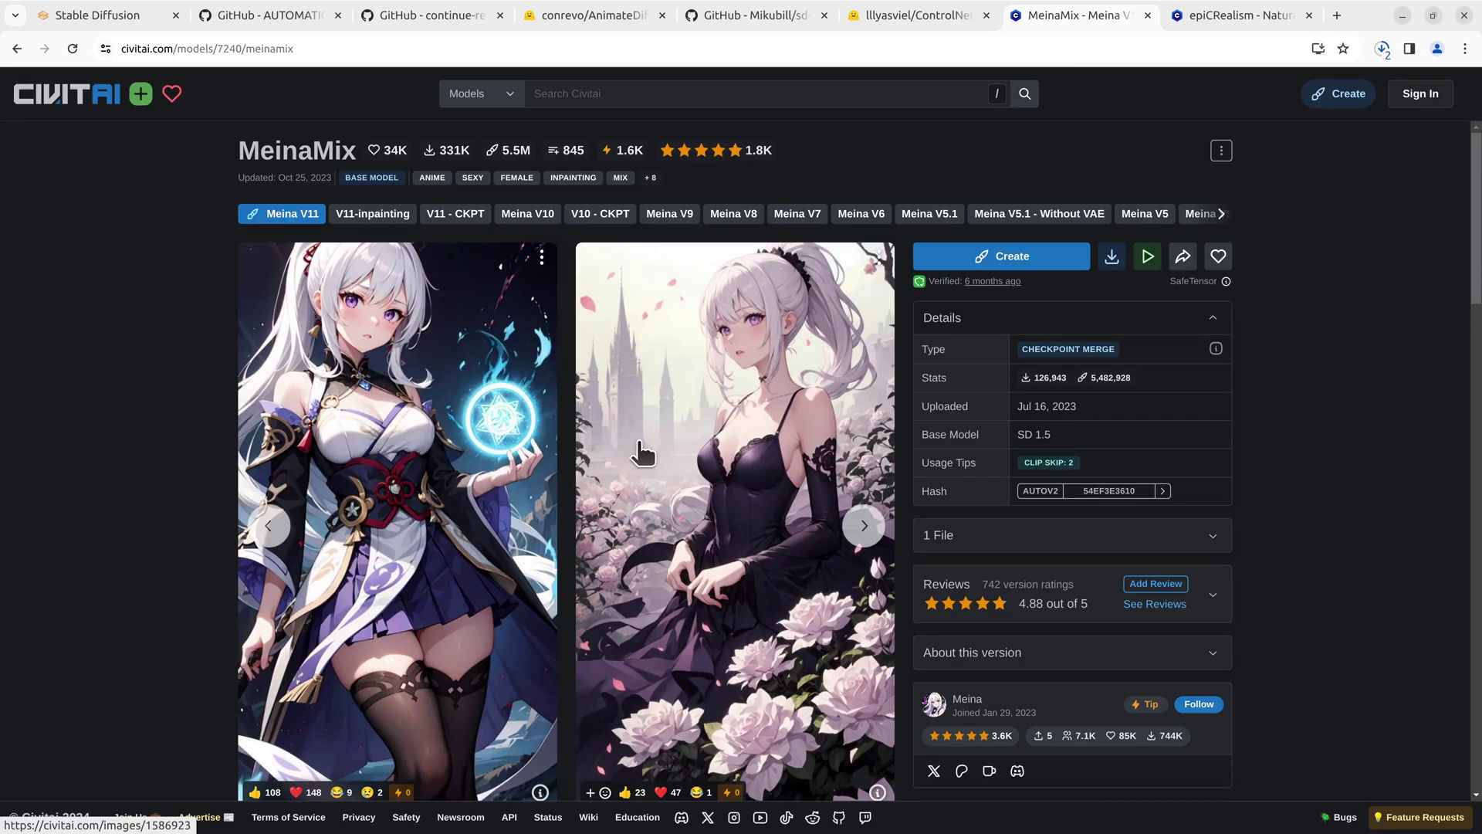
Step: Download the epiCRealism Model SafeTensor, then go back to the Stable Diffusion web UI
click(1243, 12)
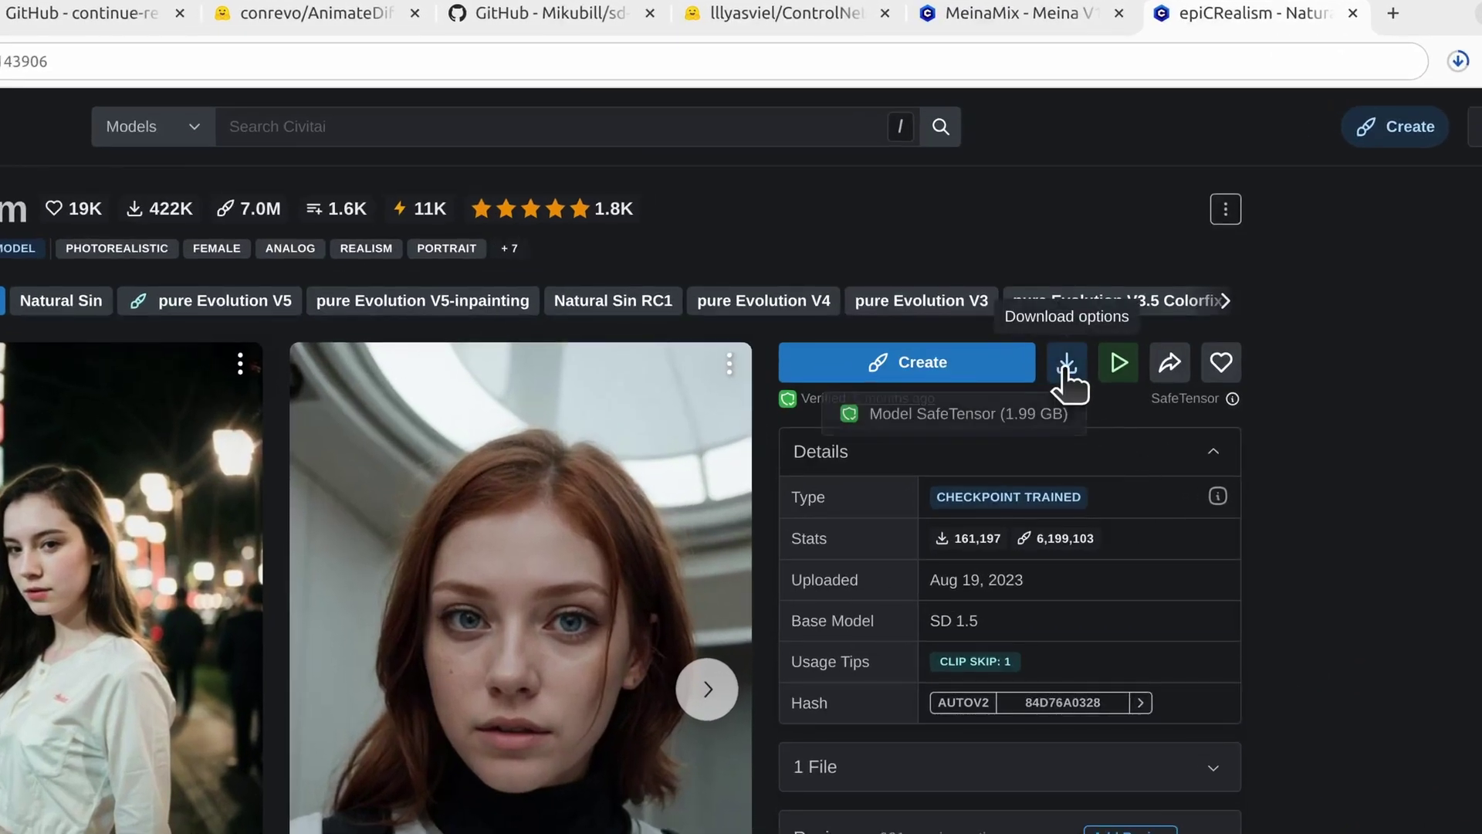
click(1111, 257)
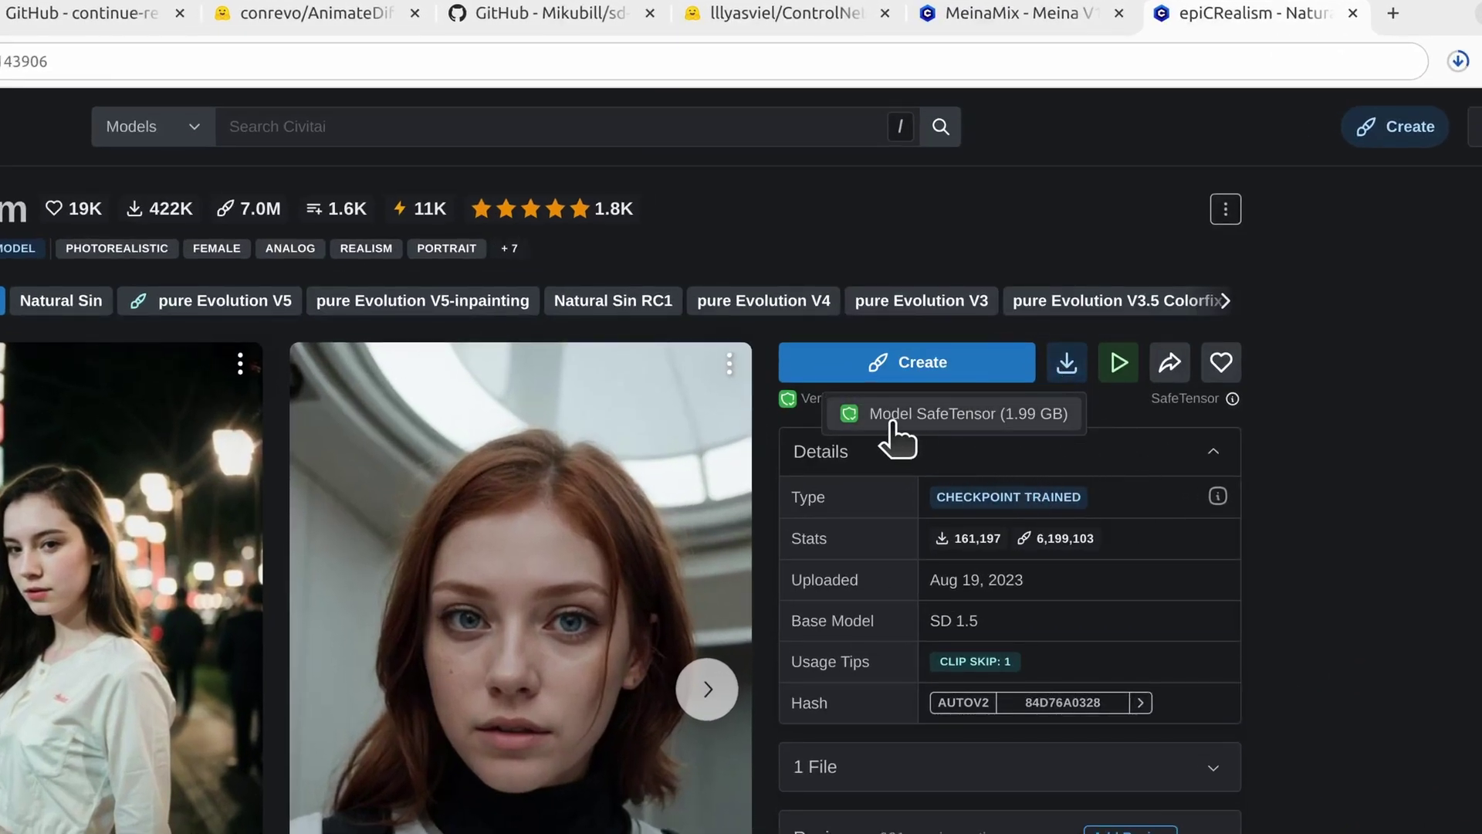
click(939, 413)
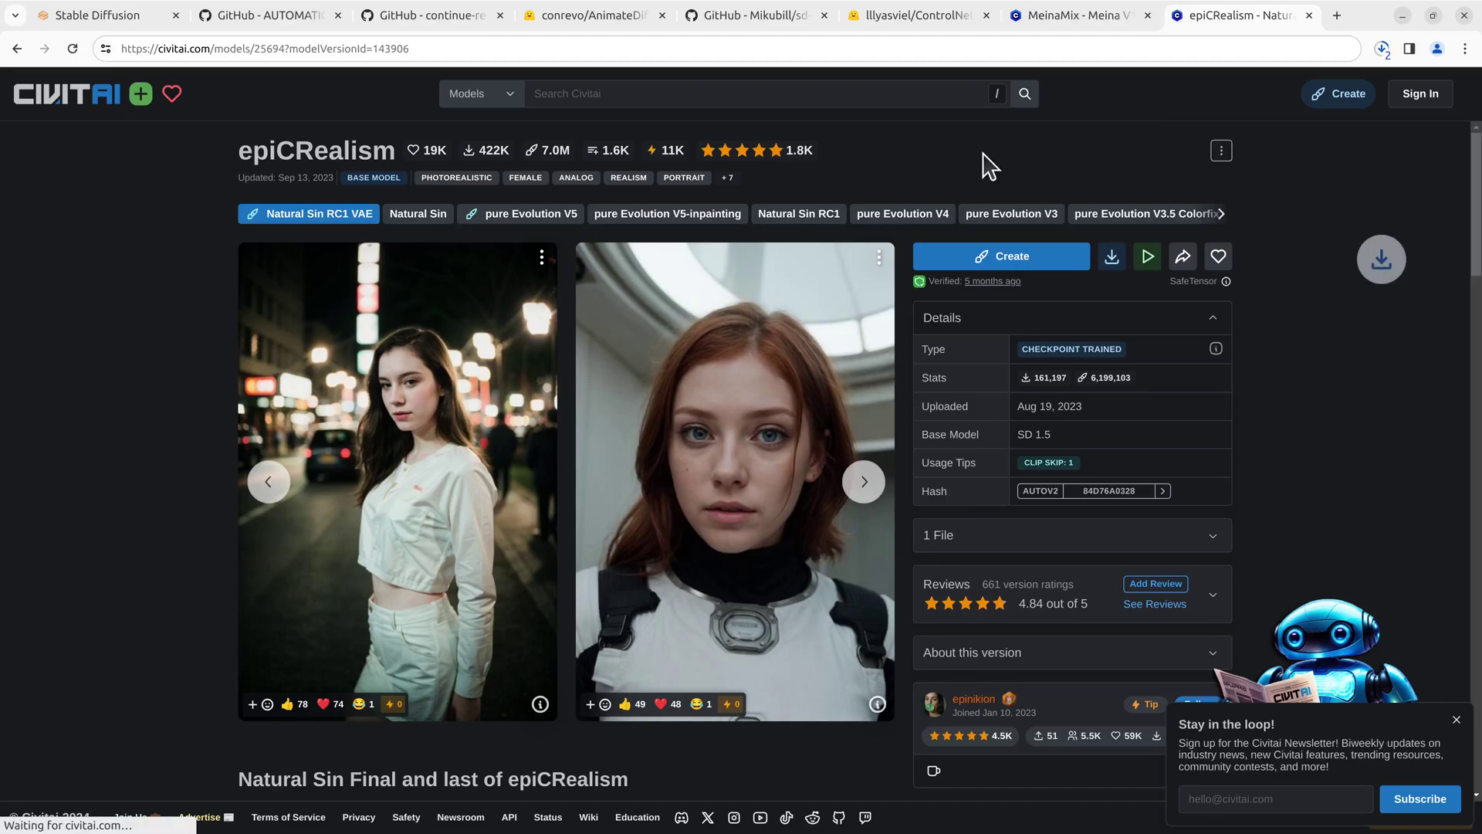
click(88, 14)
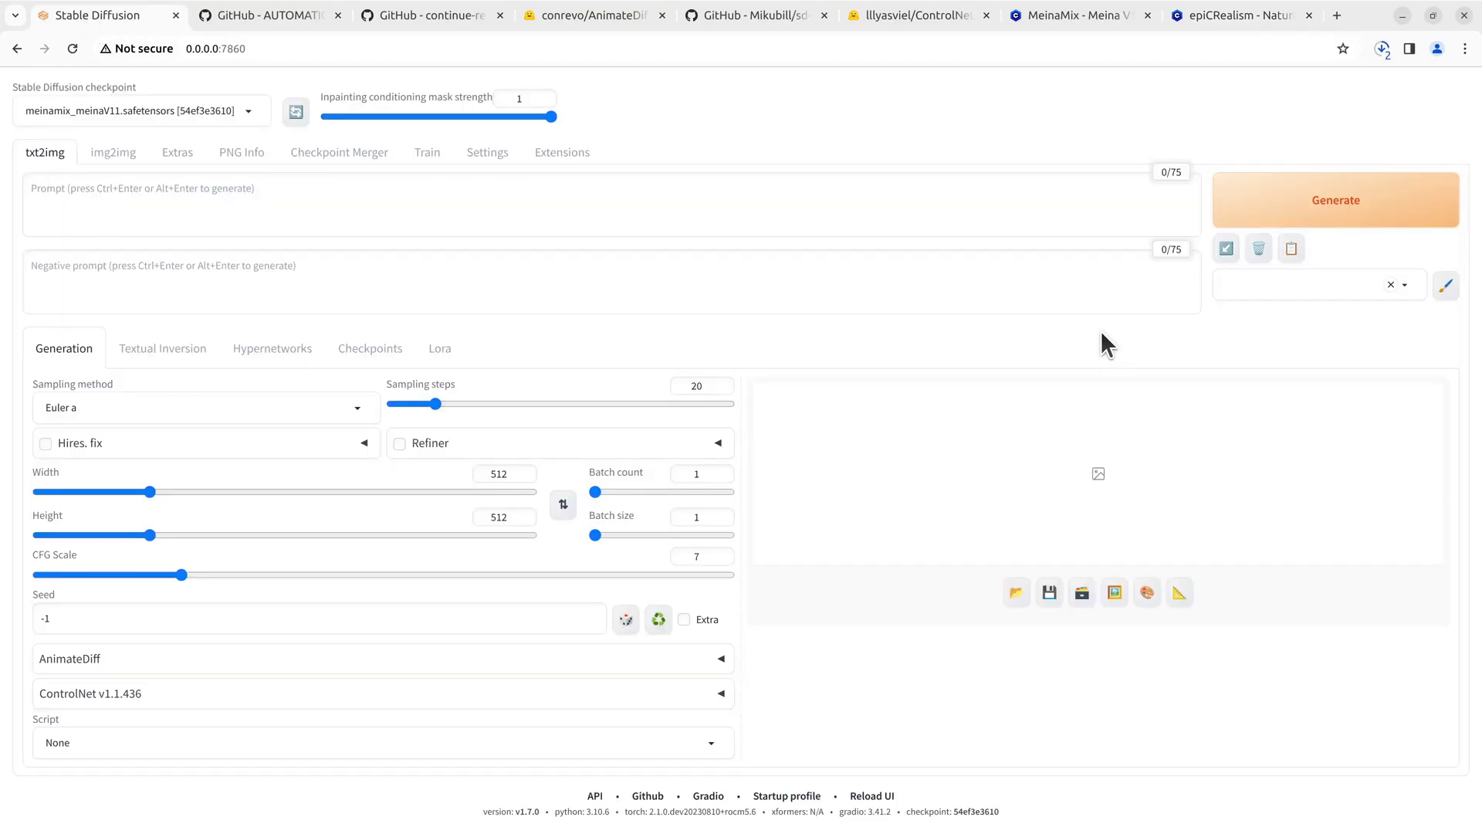
Step: Cut the MeinaMix and epiCRealism .safetensors files from Downloads
key(super+e)
drag(1109, 176, 1036, 181)
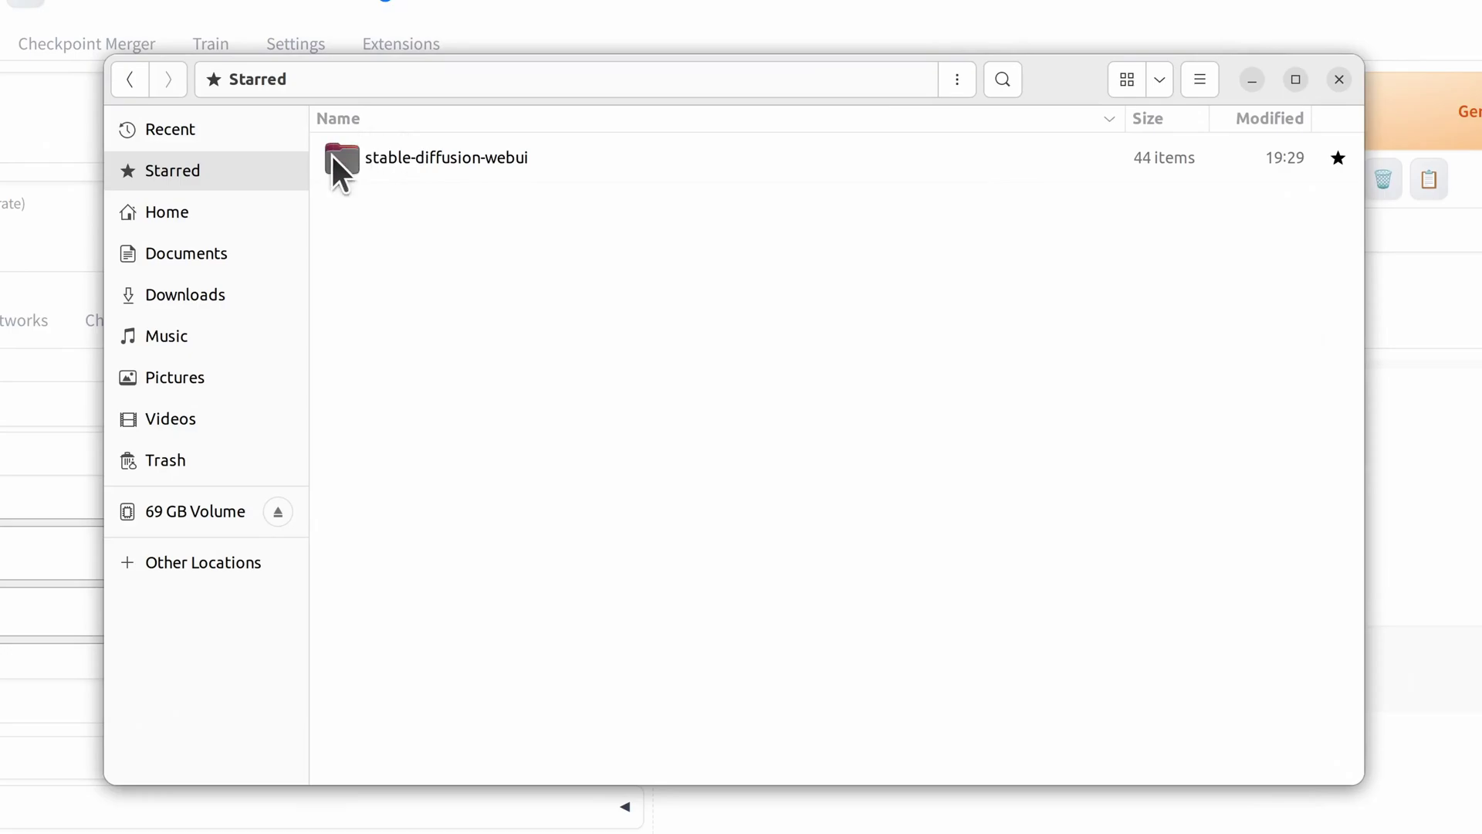
click(185, 295)
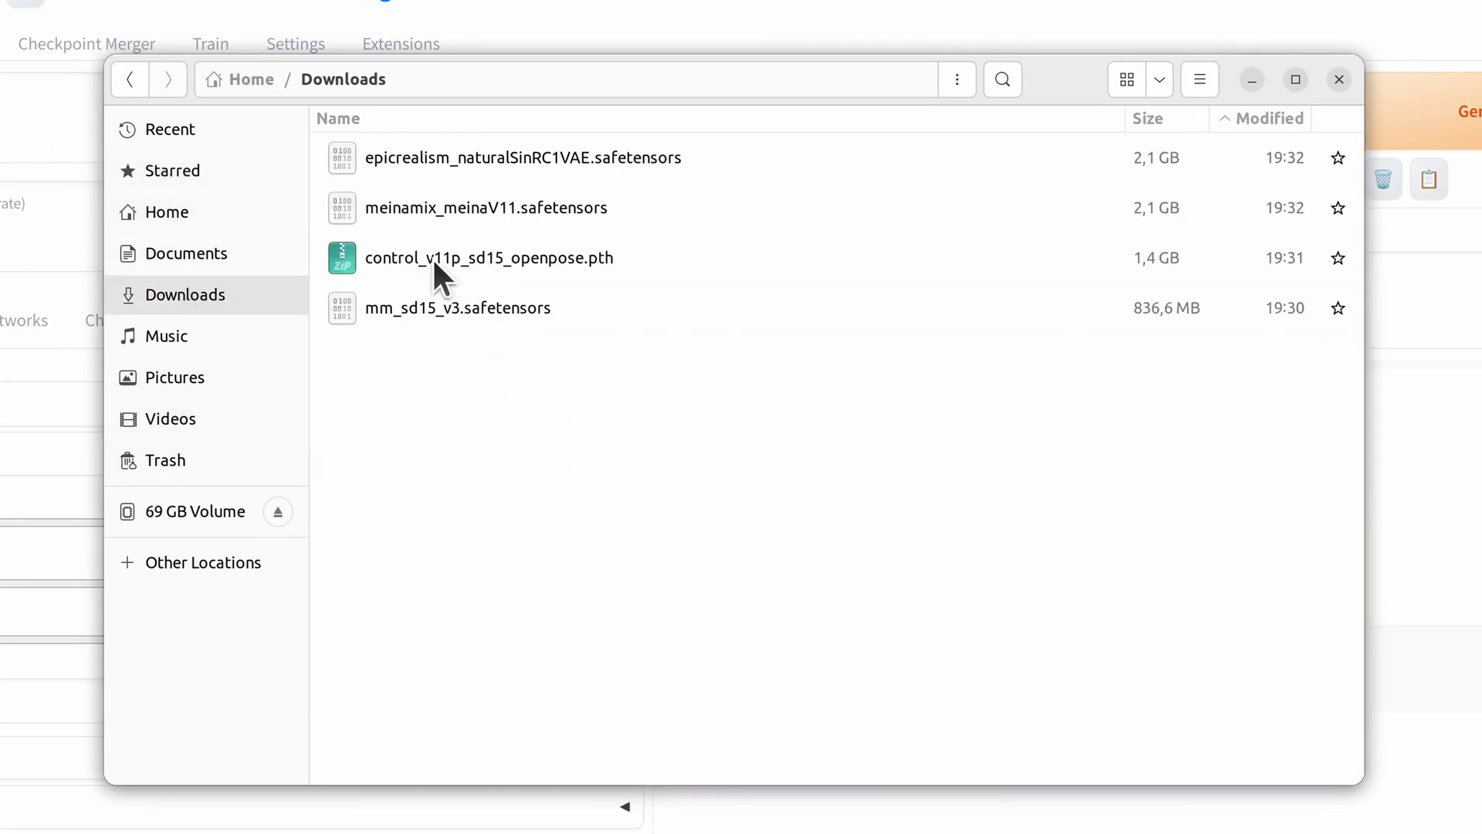
click(501, 207)
ctrl+click(501, 166)
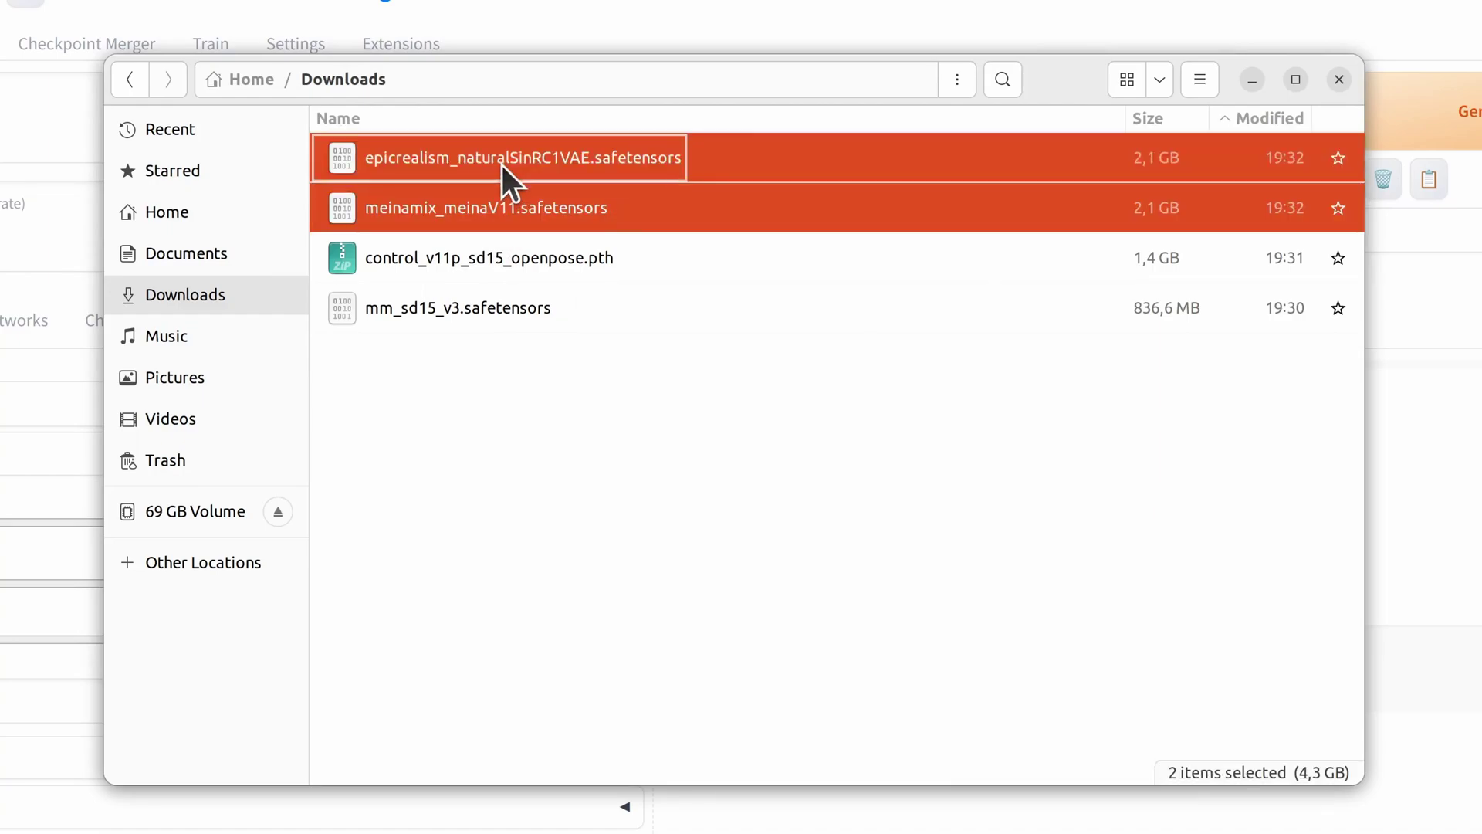
right_click(502, 166)
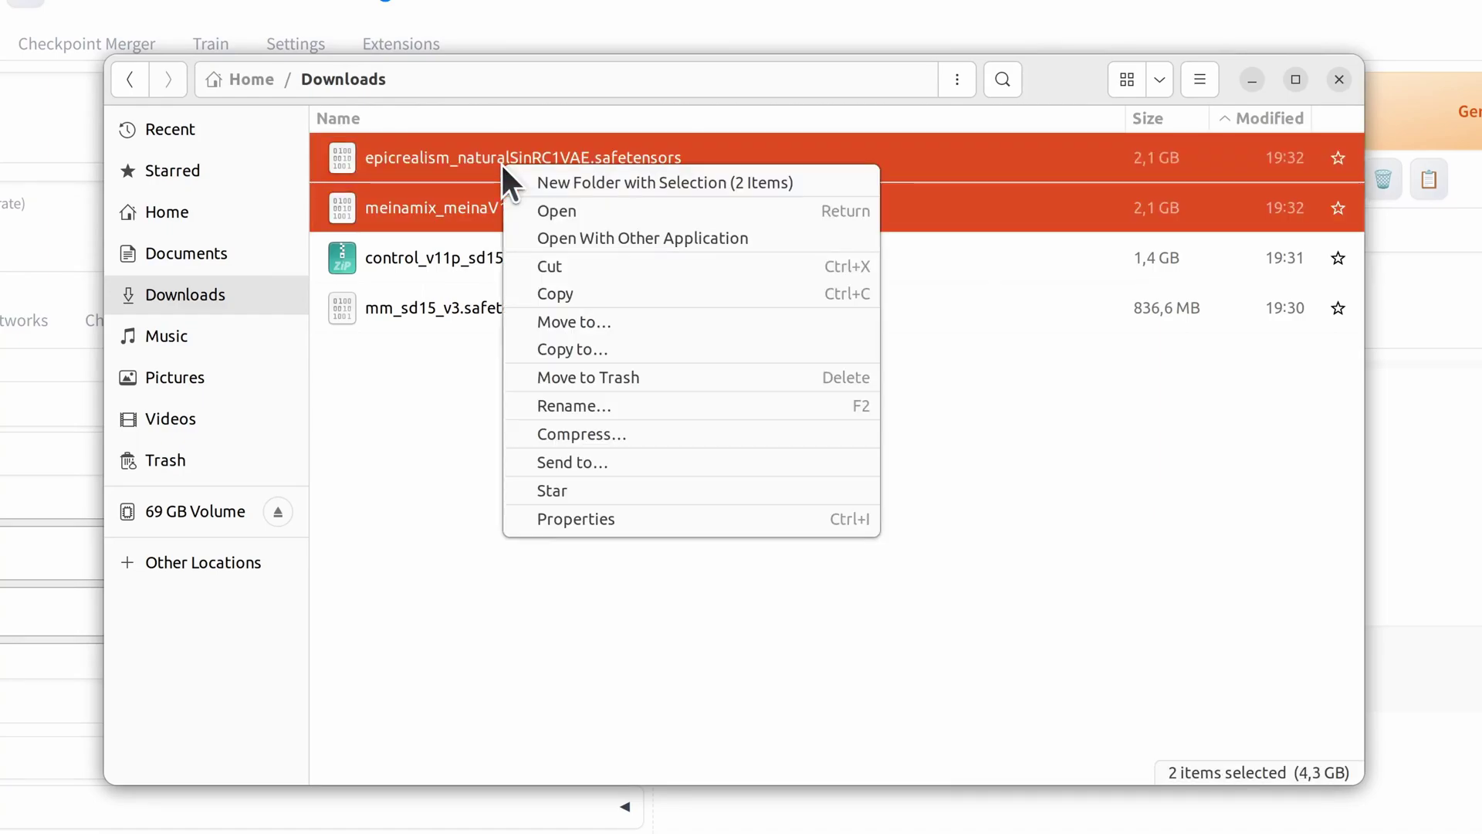
click(584, 254)
Step: Paste both checkpoints into stable-diffusion-webui/models/Stable-diffusion, replacing the older copies
click(140, 168)
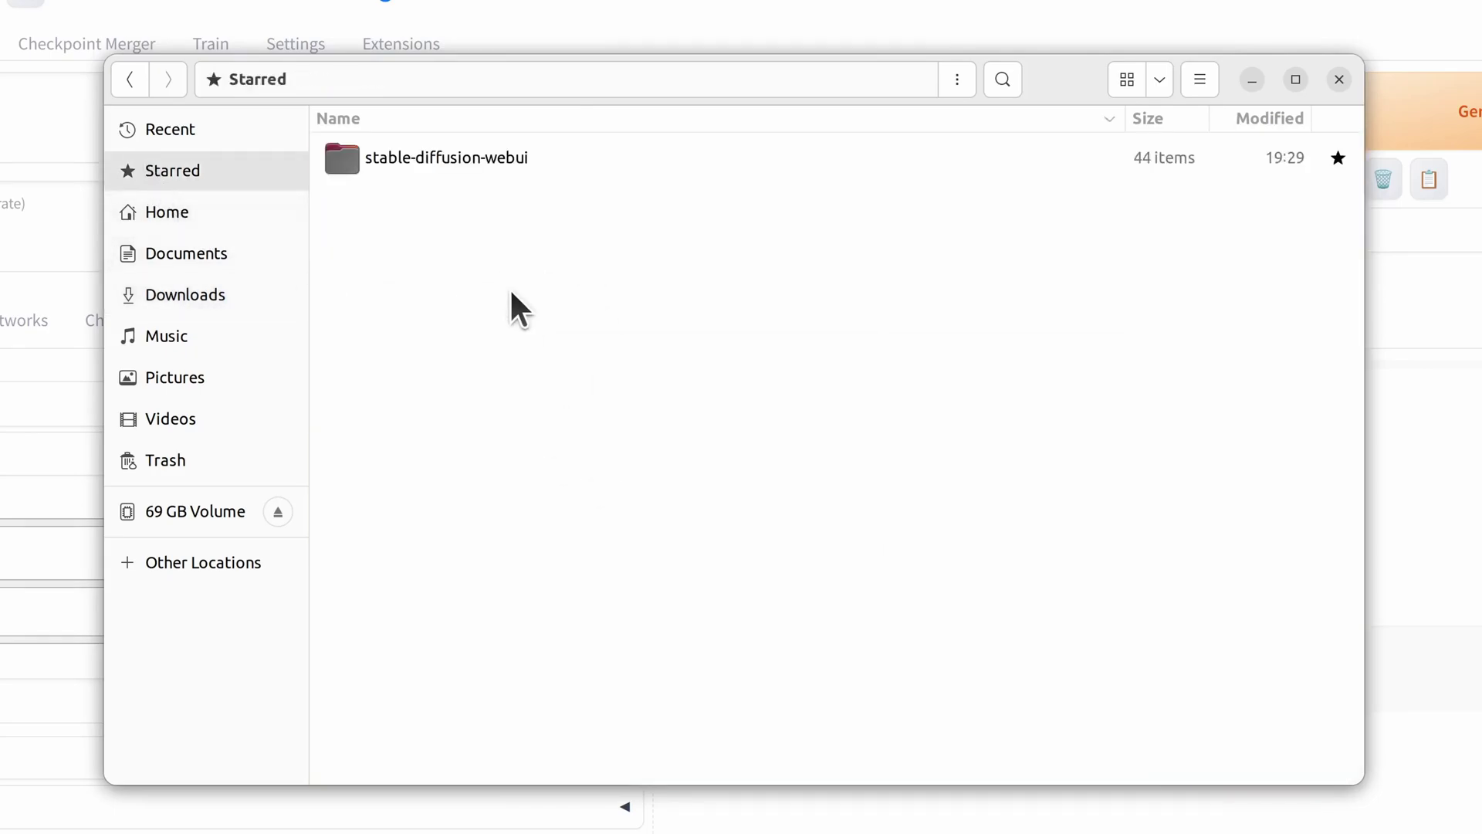
double_click(448, 159)
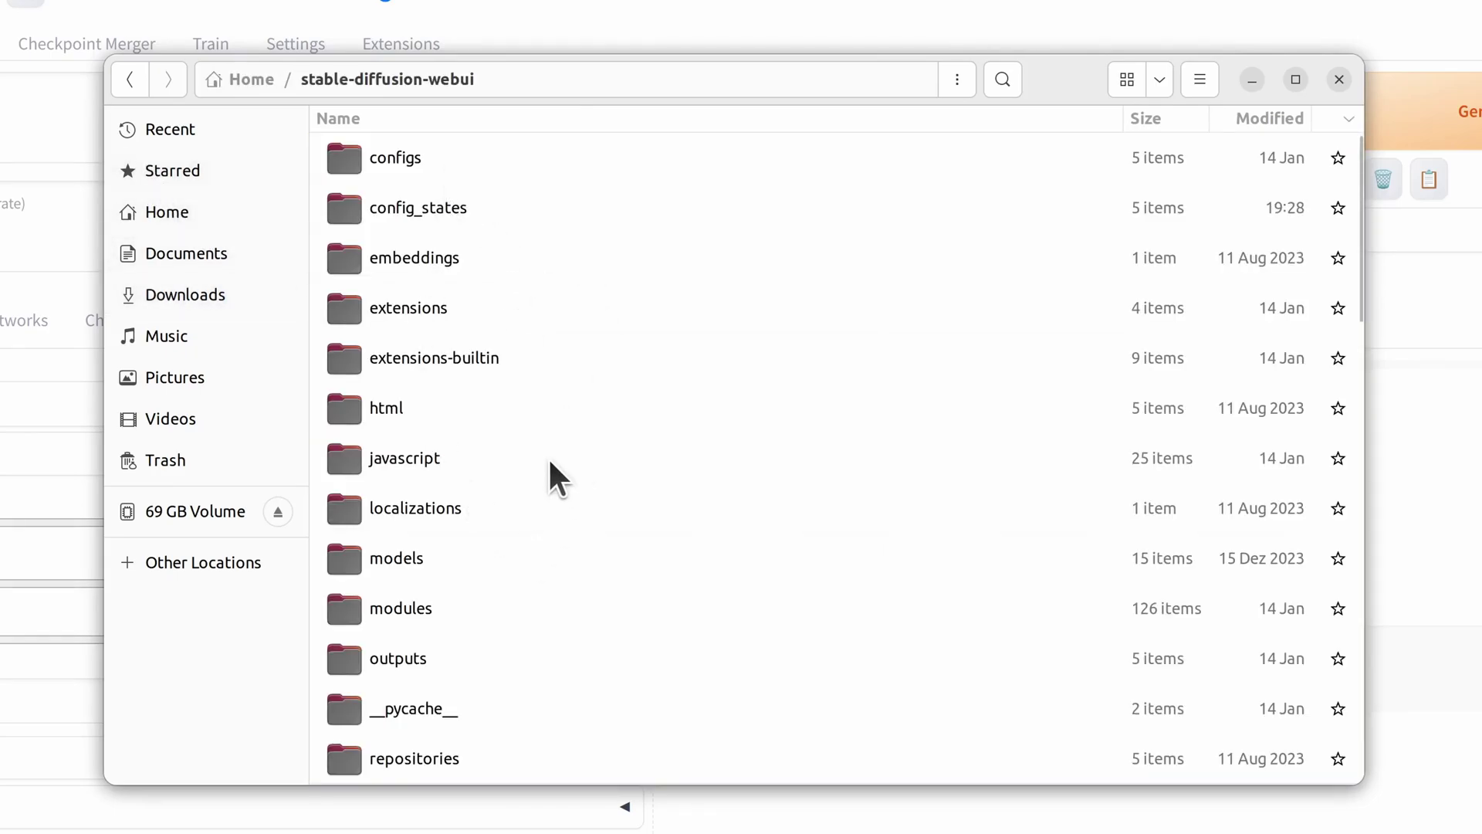
double_click(416, 558)
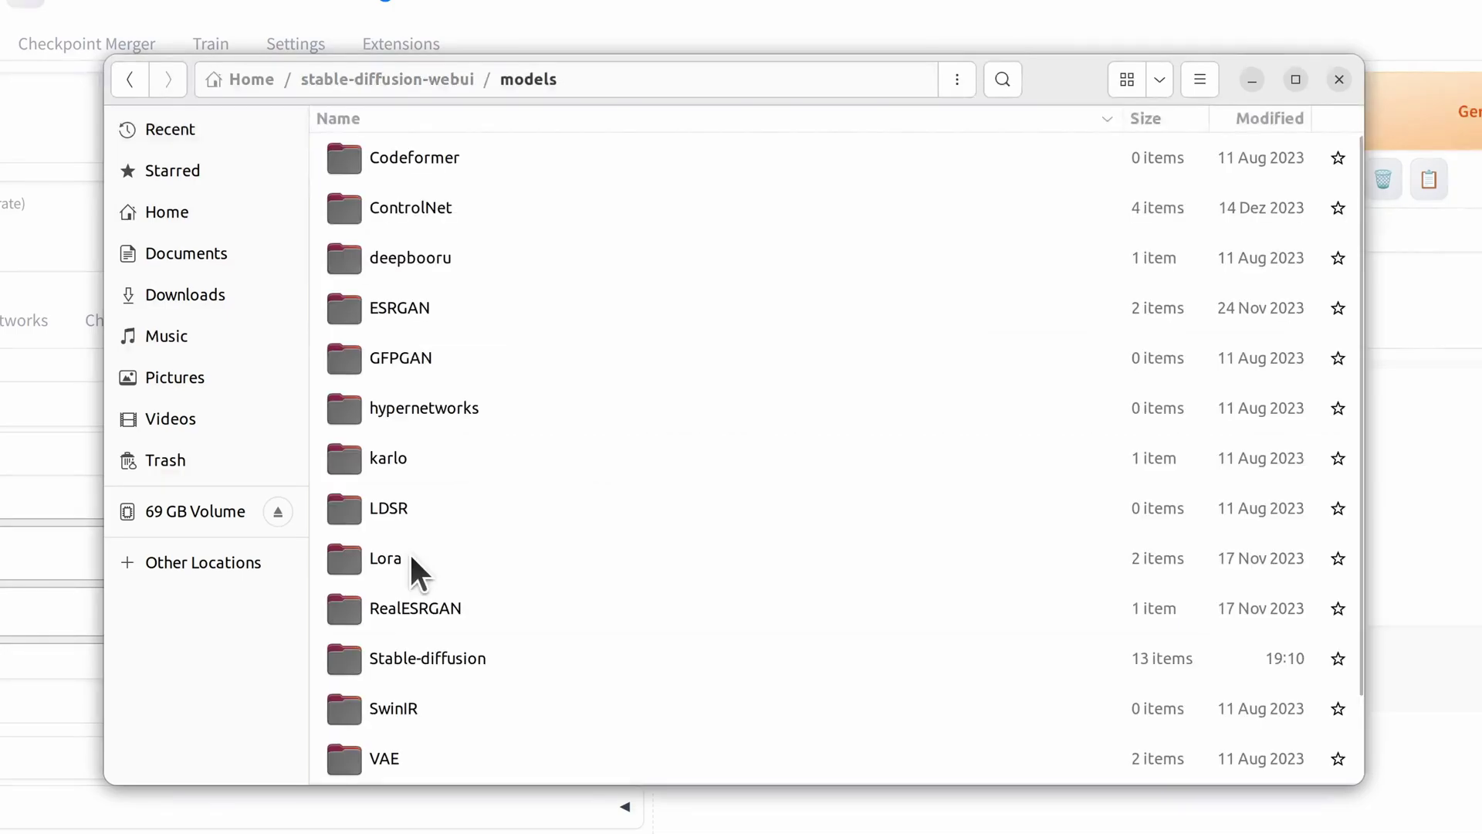
double_click(394, 660)
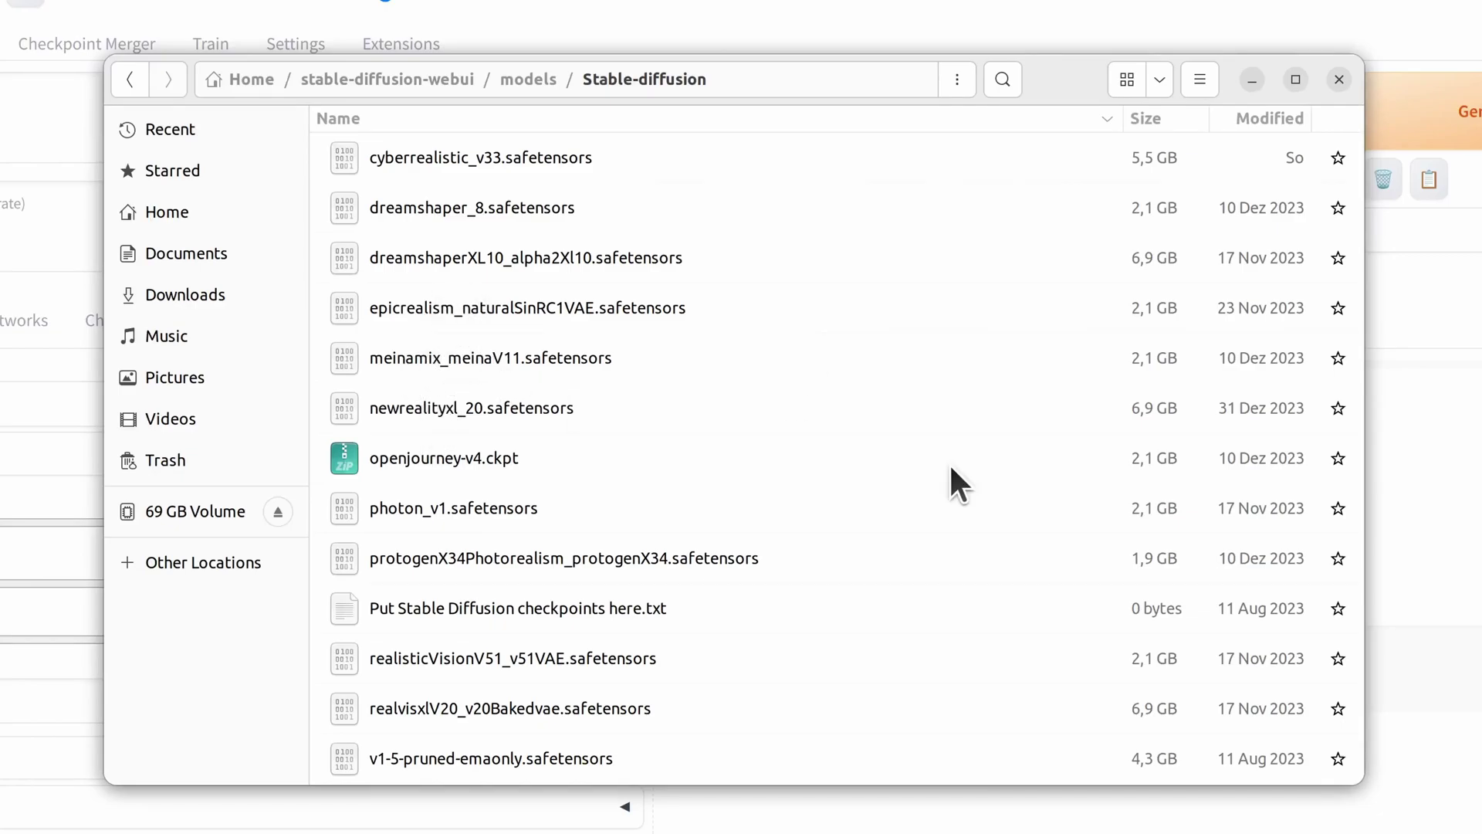
key(ctrl+v)
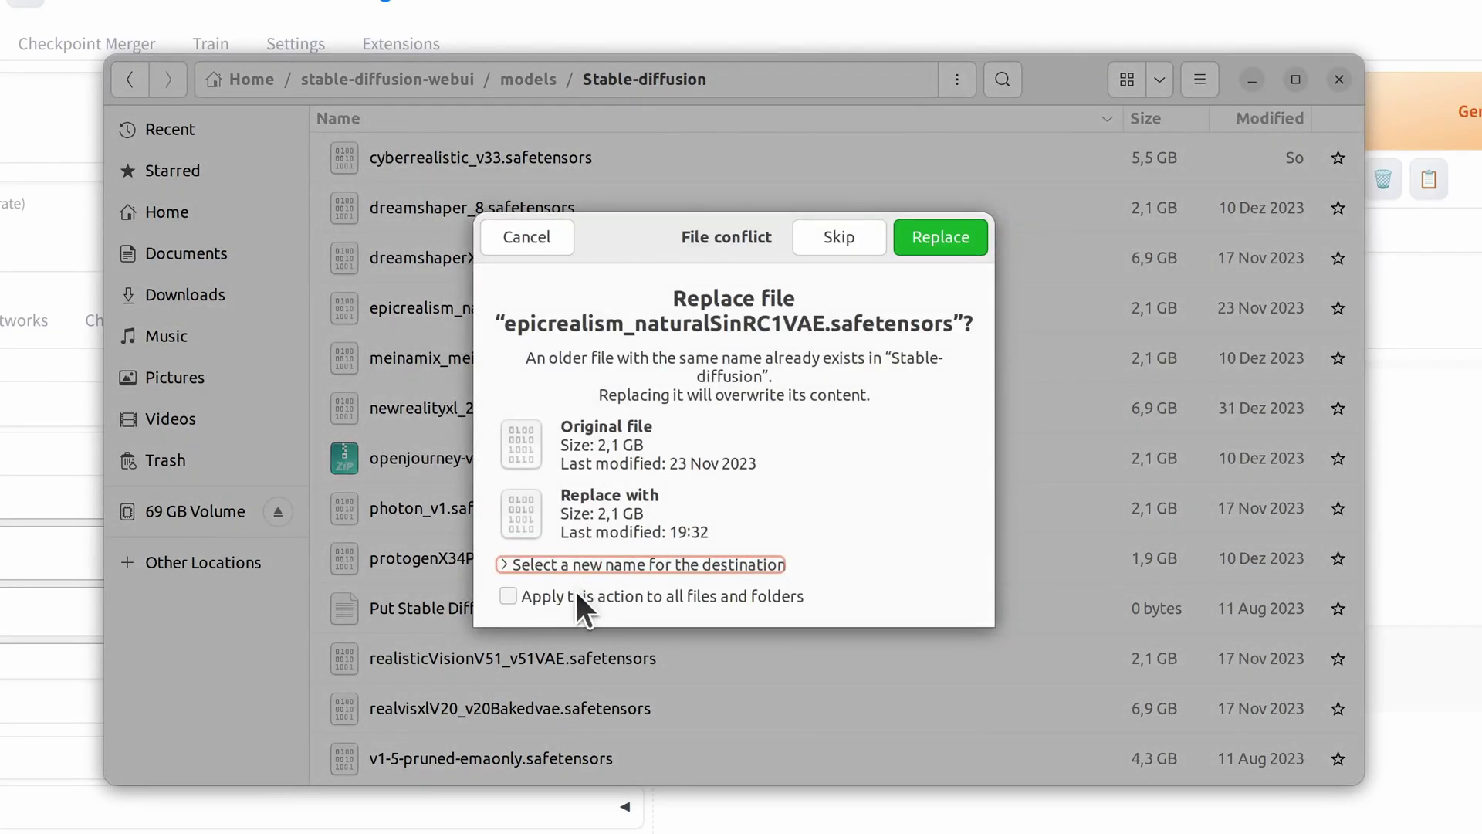
click(935, 236)
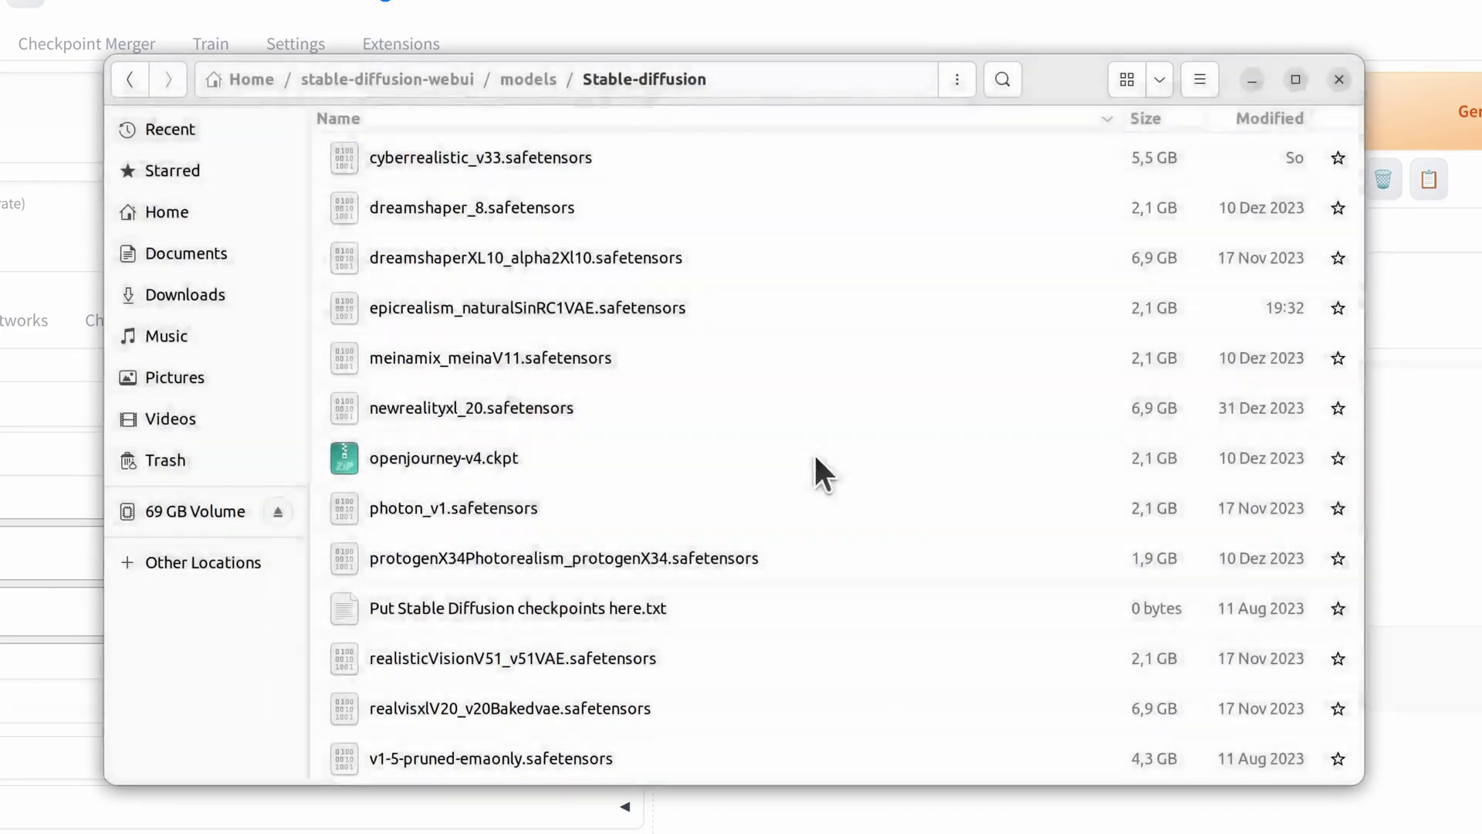
click(952, 249)
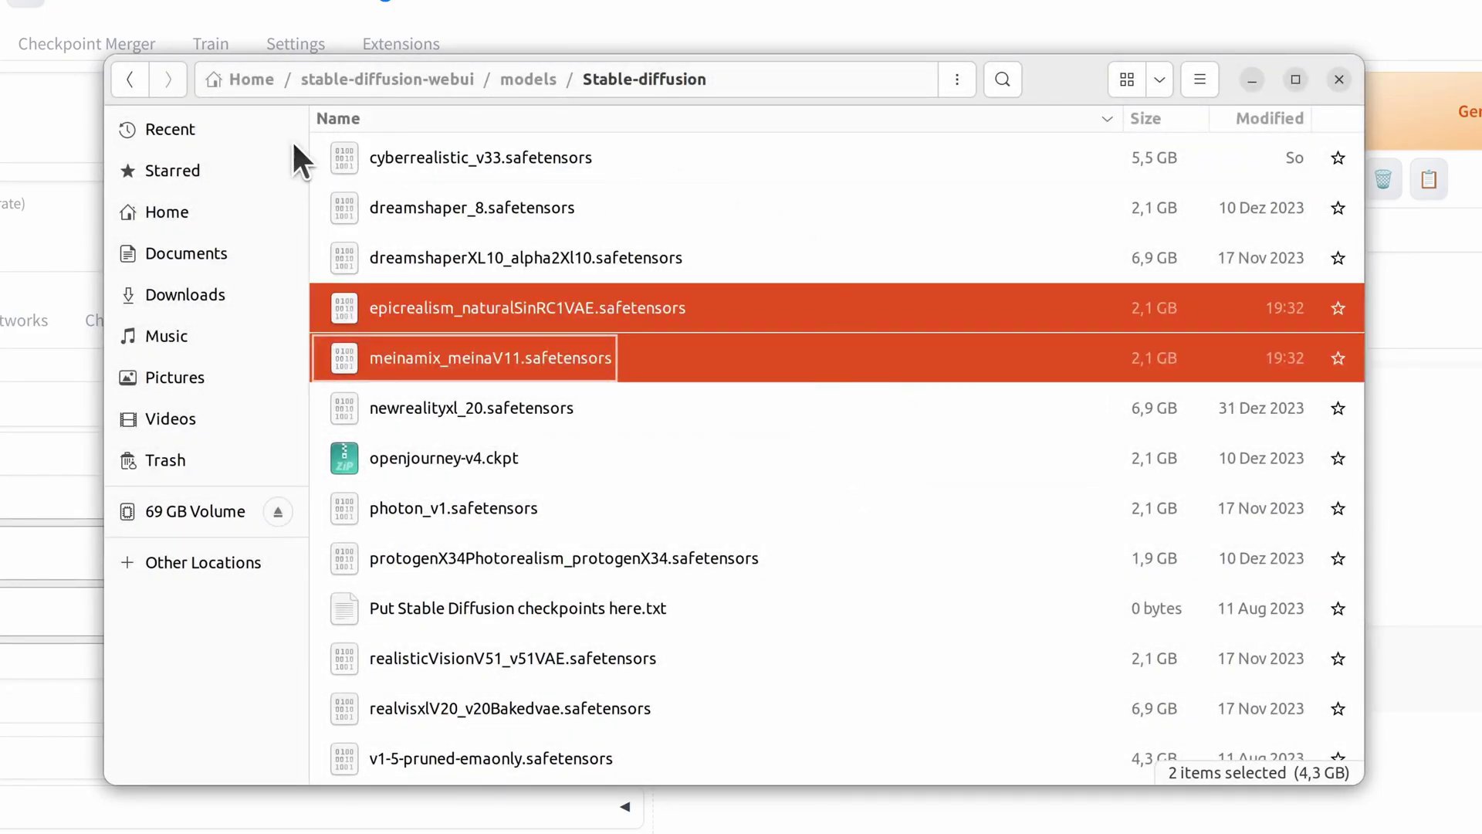
Step: Cut control_v11p_sd15_openpose.pth from the Downloads folder
click(173, 292)
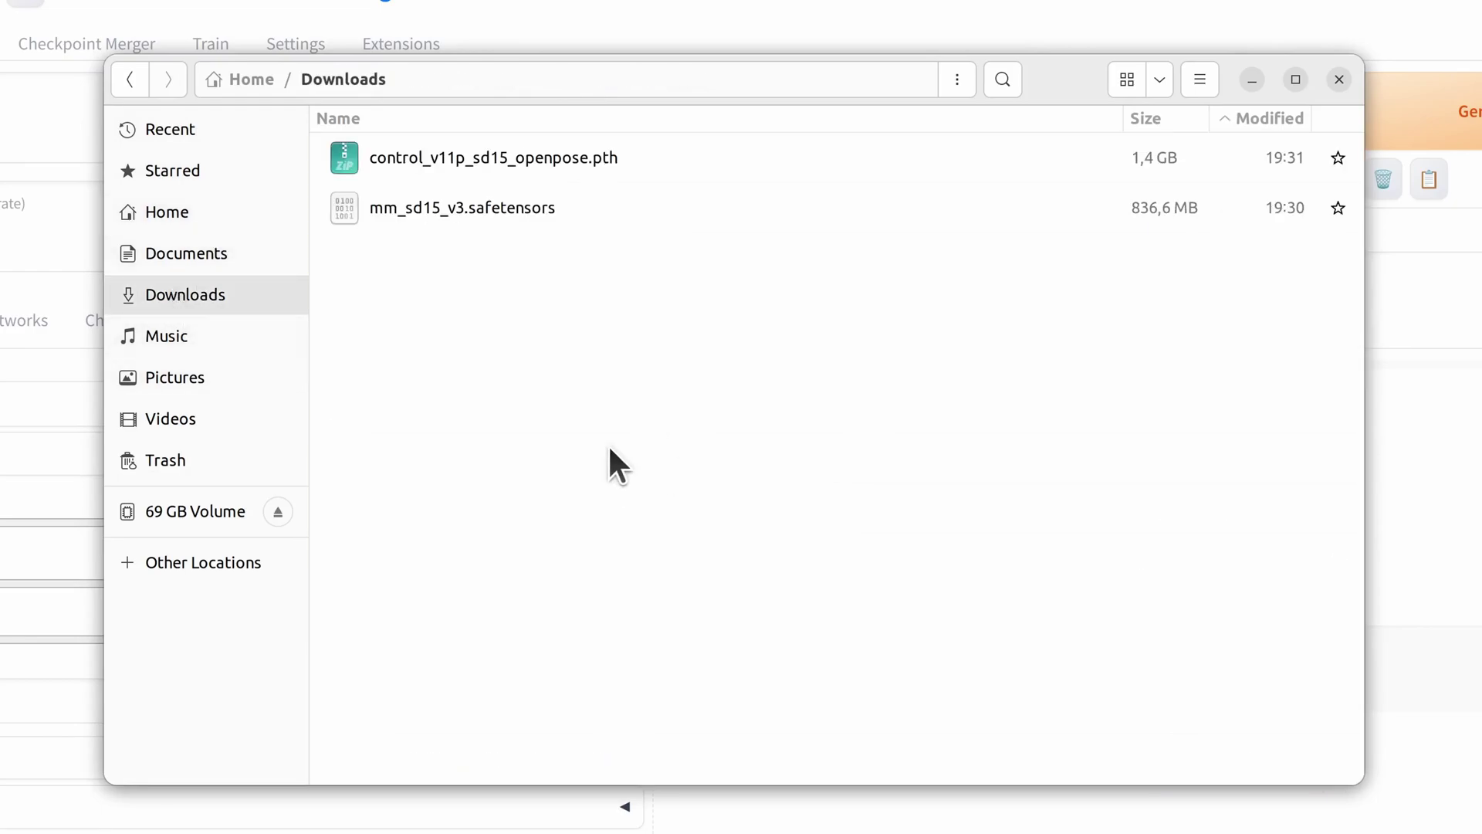
click(482, 166)
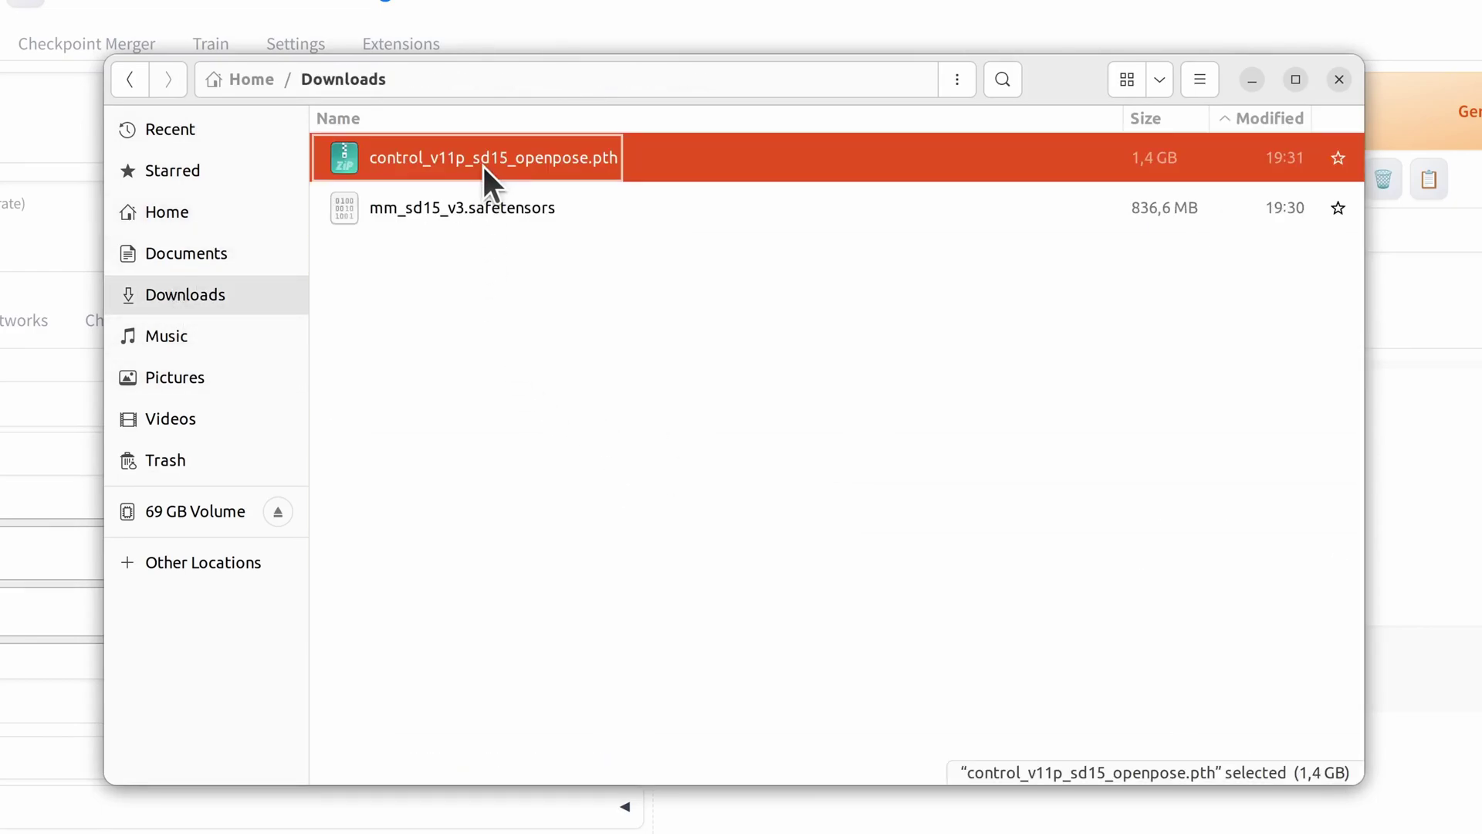
right_click(483, 167)
click(577, 240)
Step: Paste it into extensions/sd-webui-controlnet/models, replacing the old copy, then return to Downloads
click(172, 170)
double_click(407, 161)
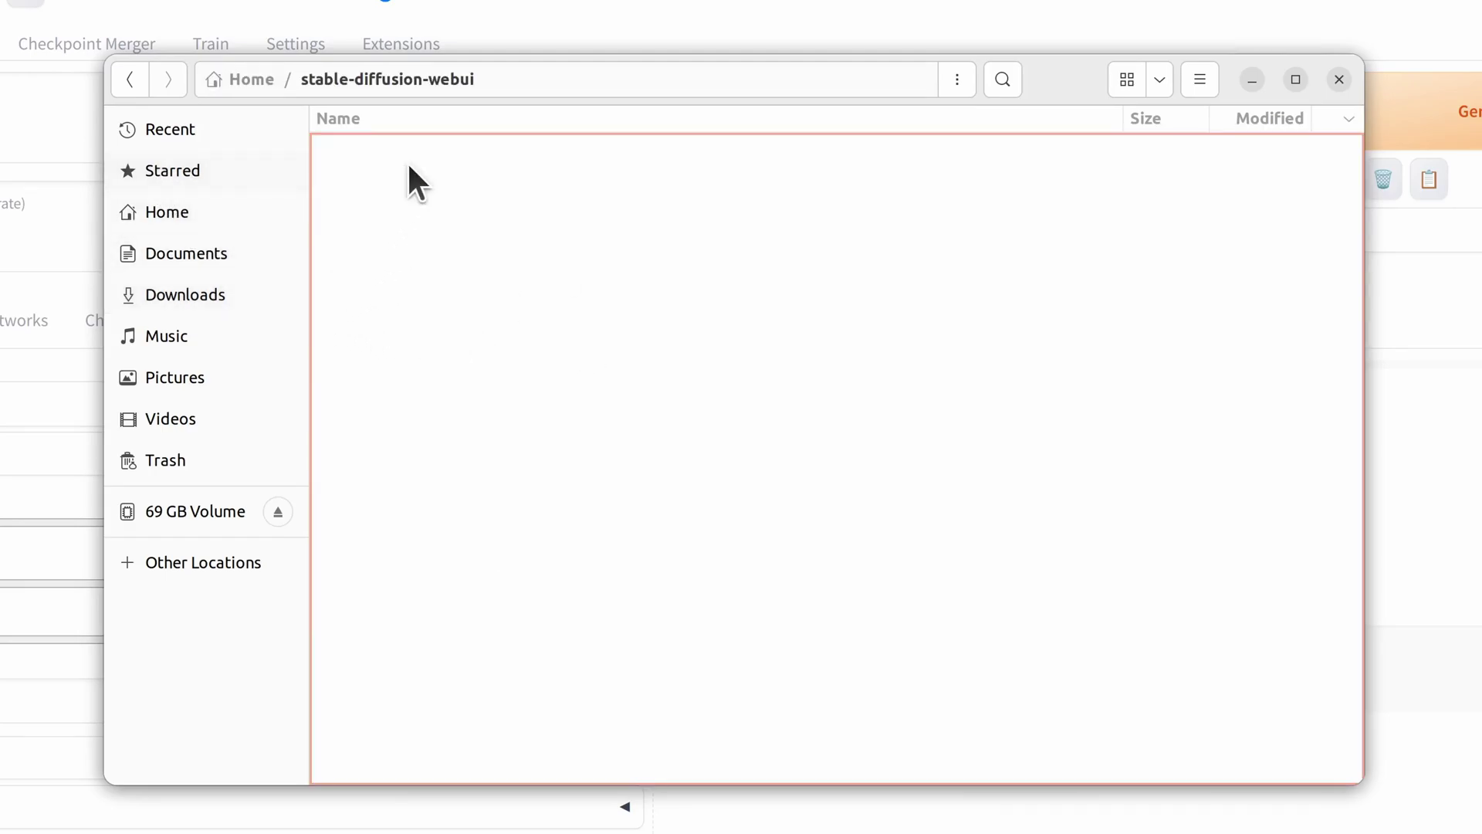
double_click(399, 303)
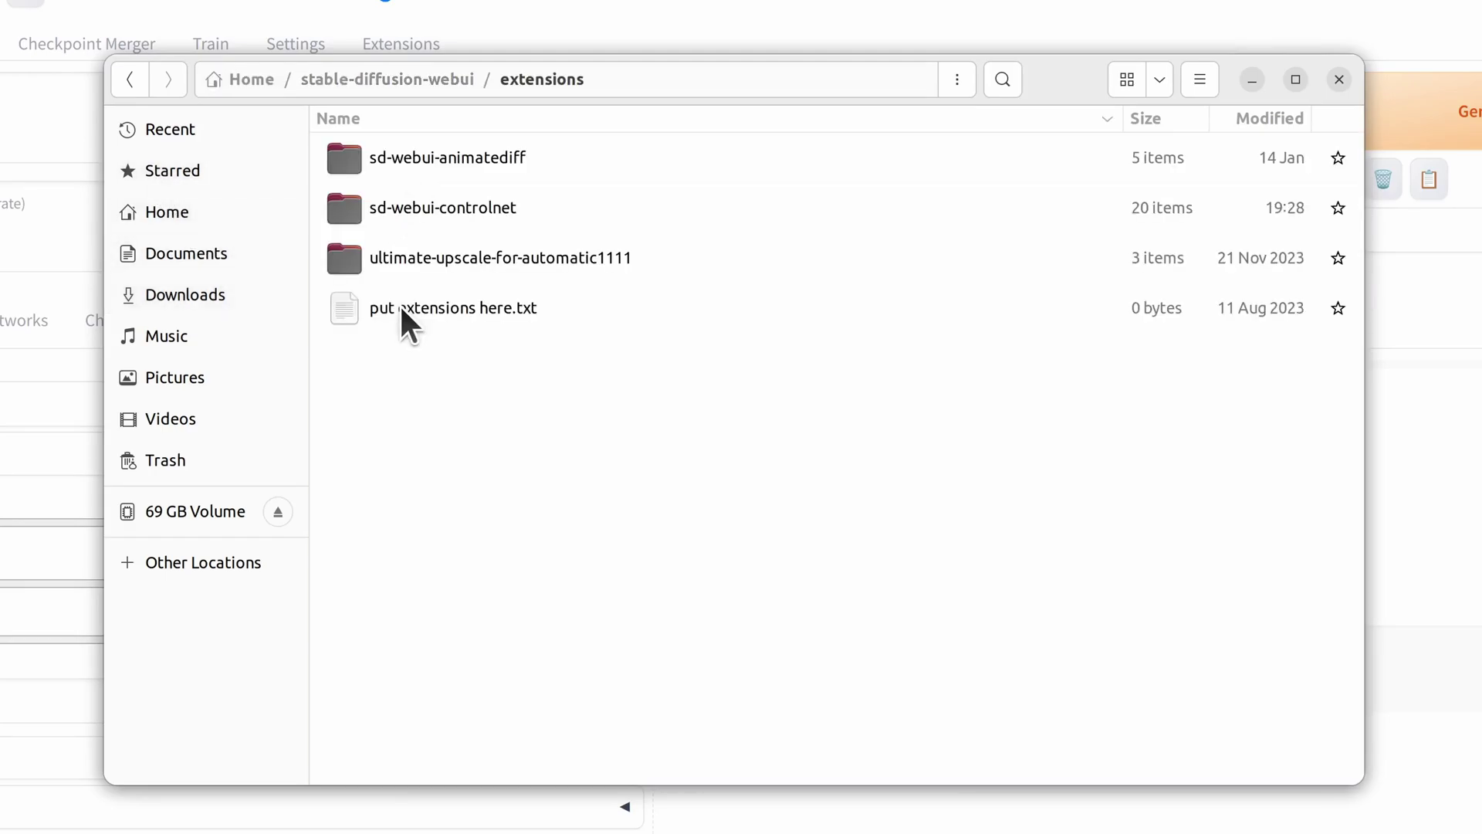
double_click(420, 209)
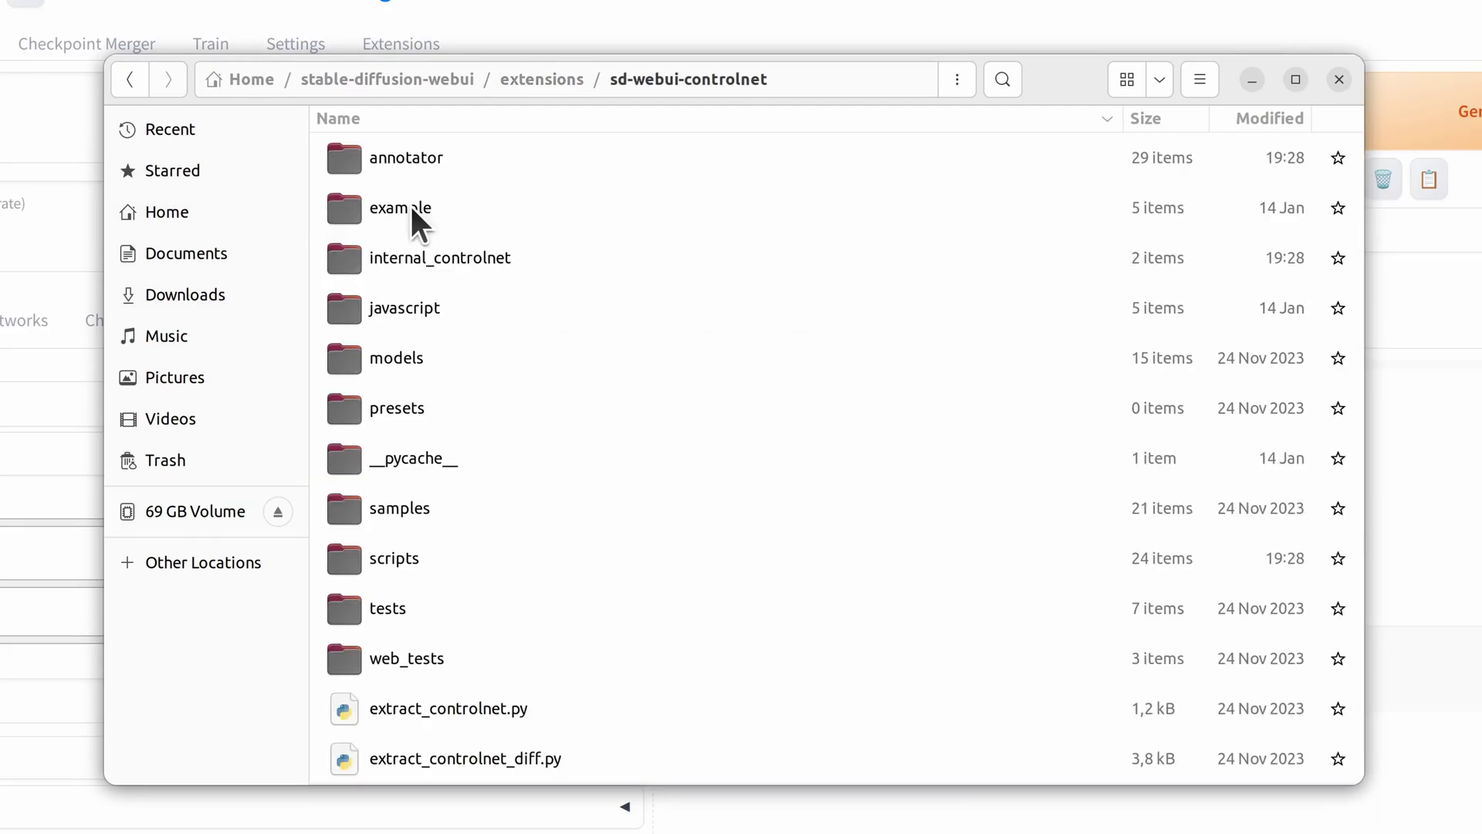
double_click(396, 358)
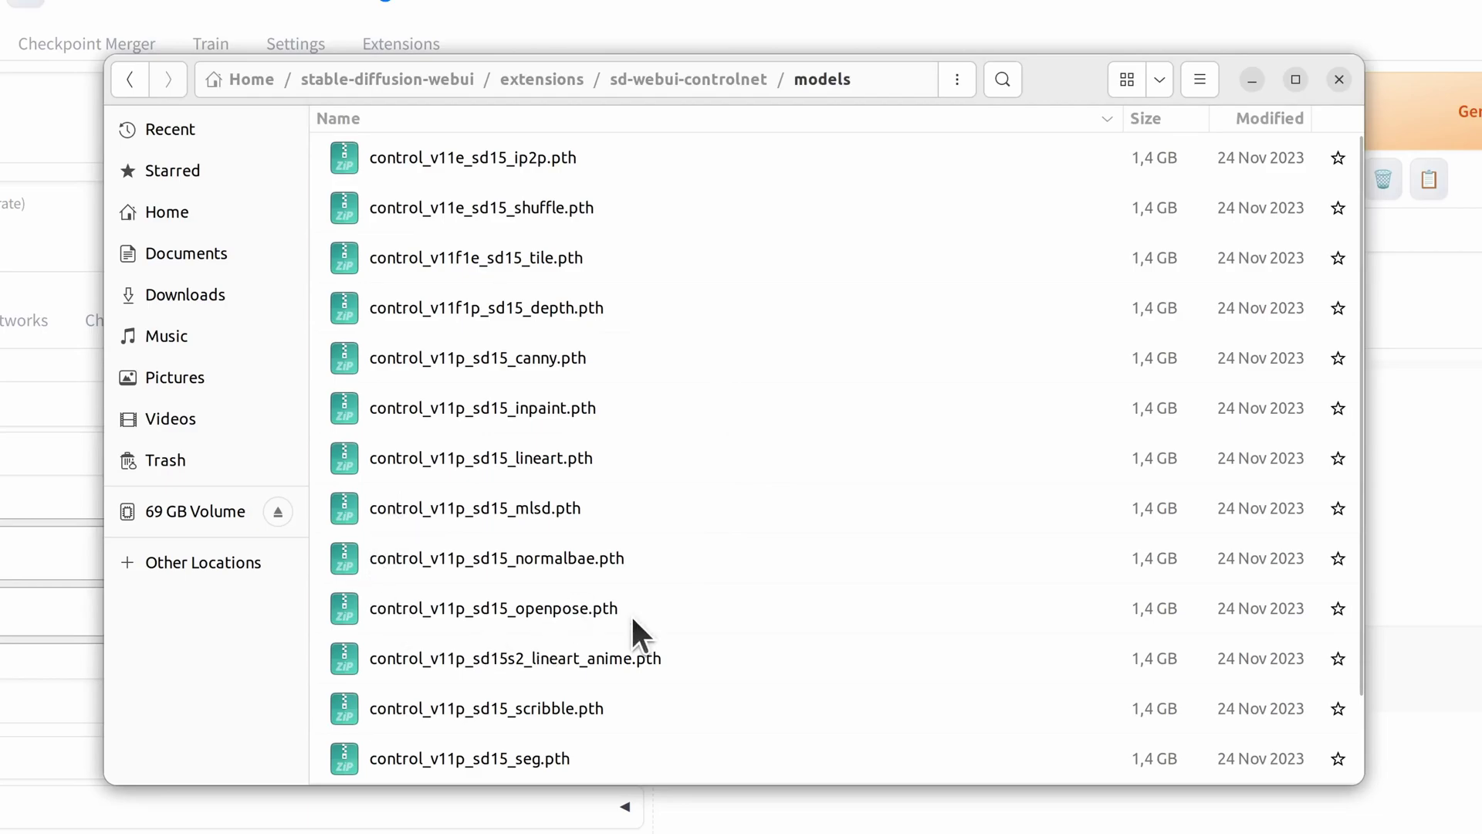
key(ctrl+v)
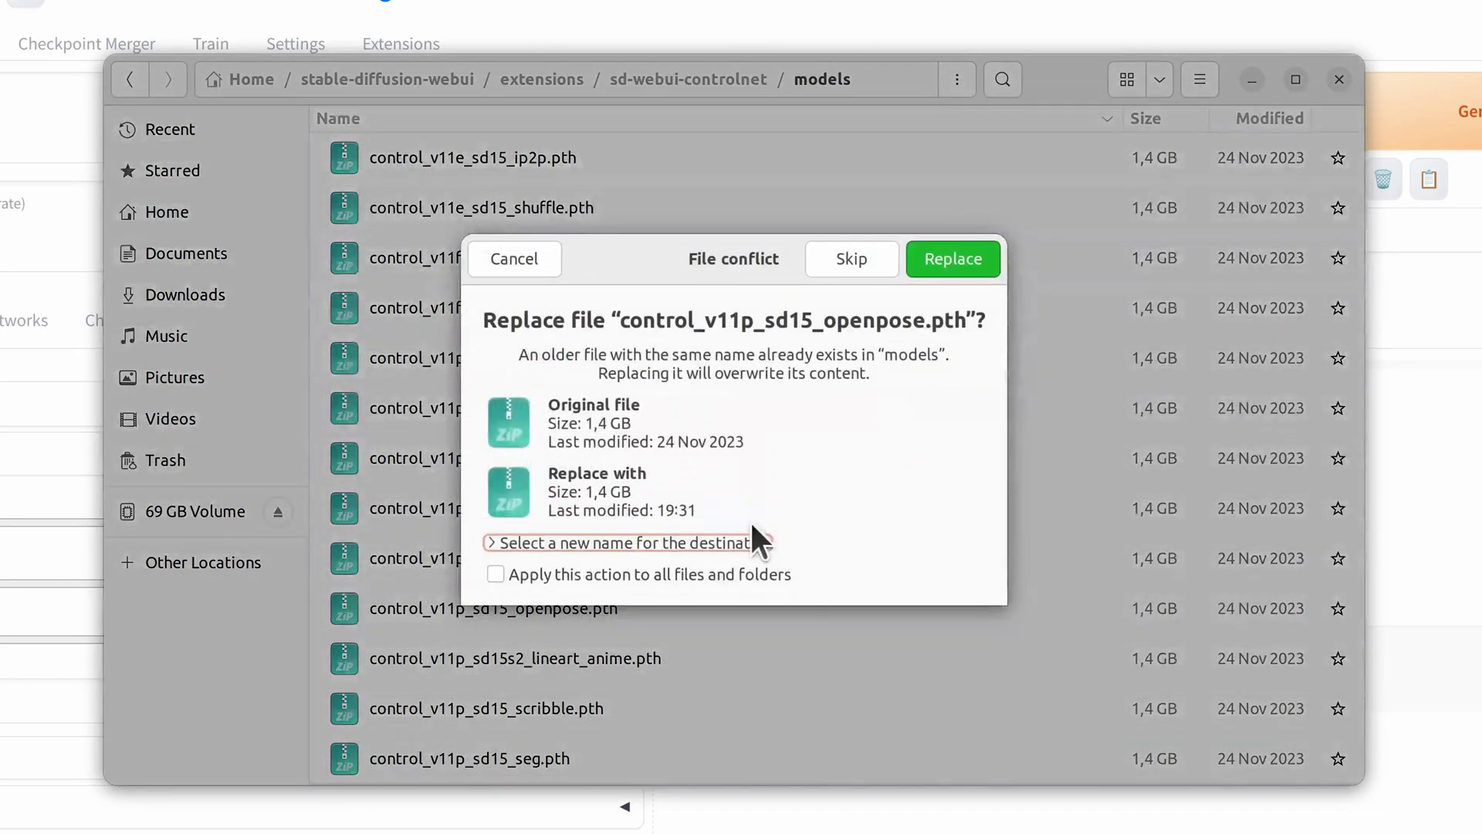
click(952, 259)
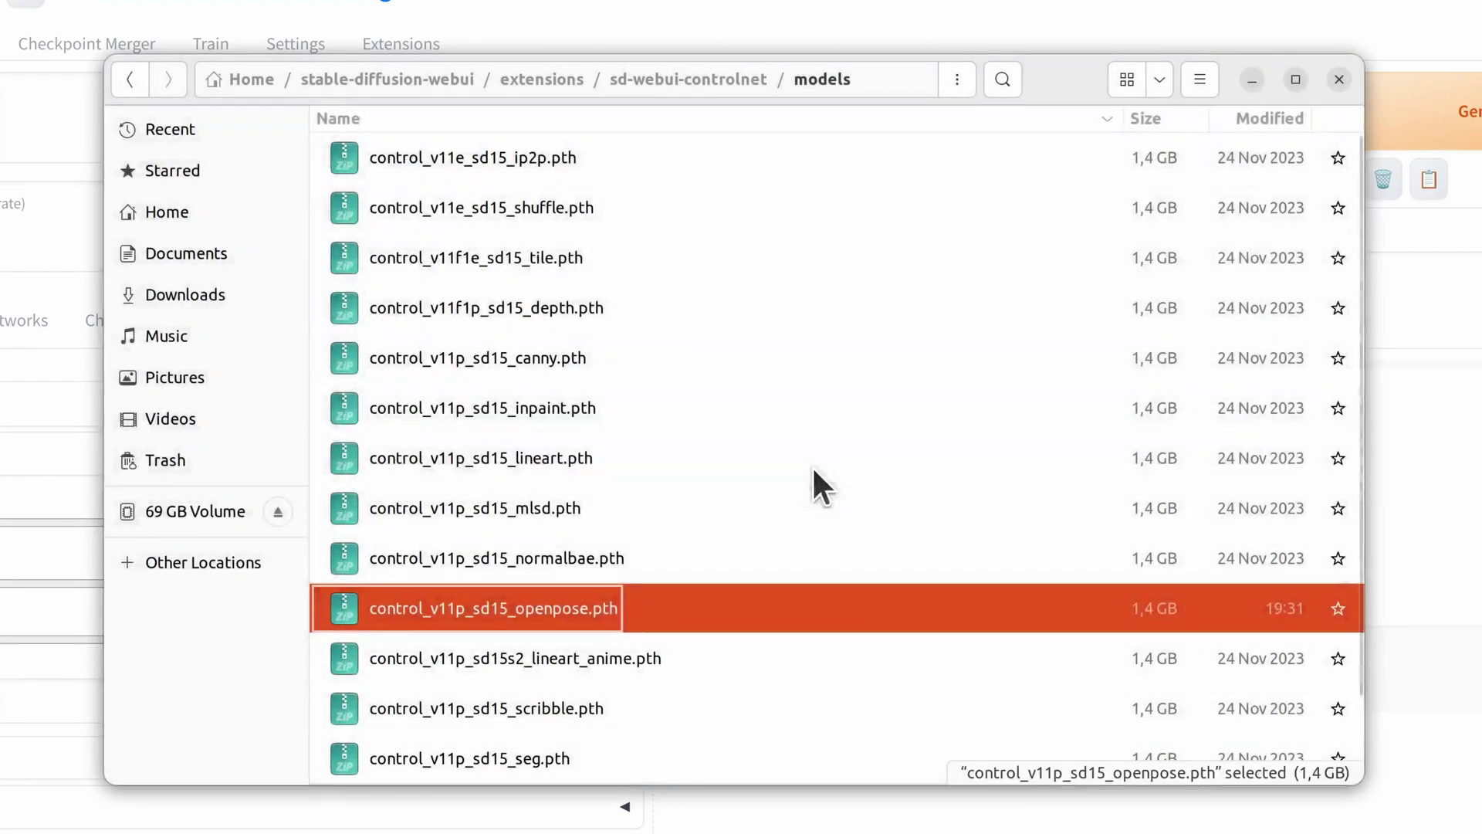
click(159, 293)
Step: Cut mm_sd15_v3.safetensors from Downloads
click(455, 158)
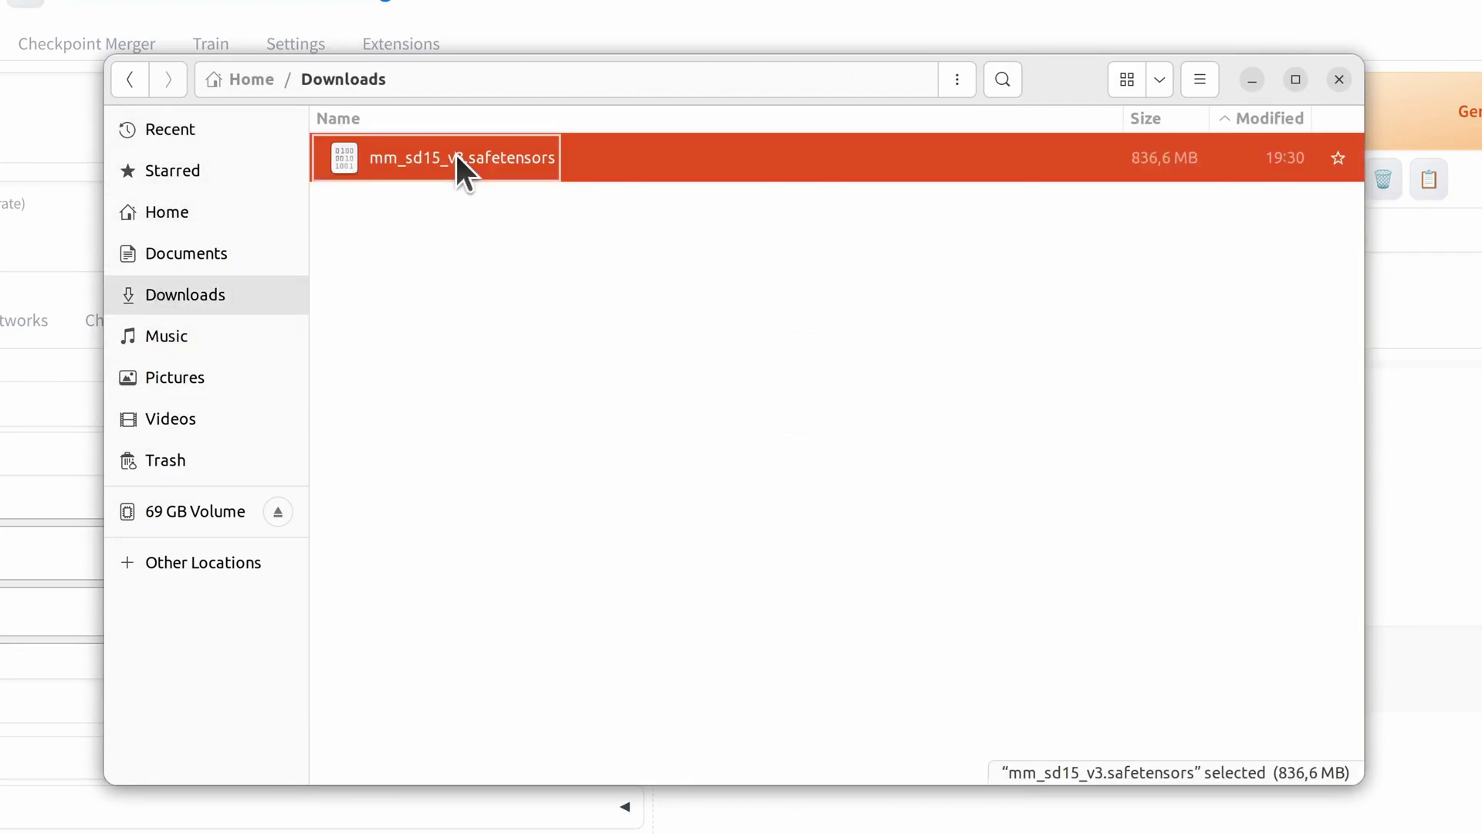
right_click(455, 152)
click(523, 218)
Step: Paste it into extensions/sd-webui-animatediff/model, confirming replacement of the existing file
click(171, 171)
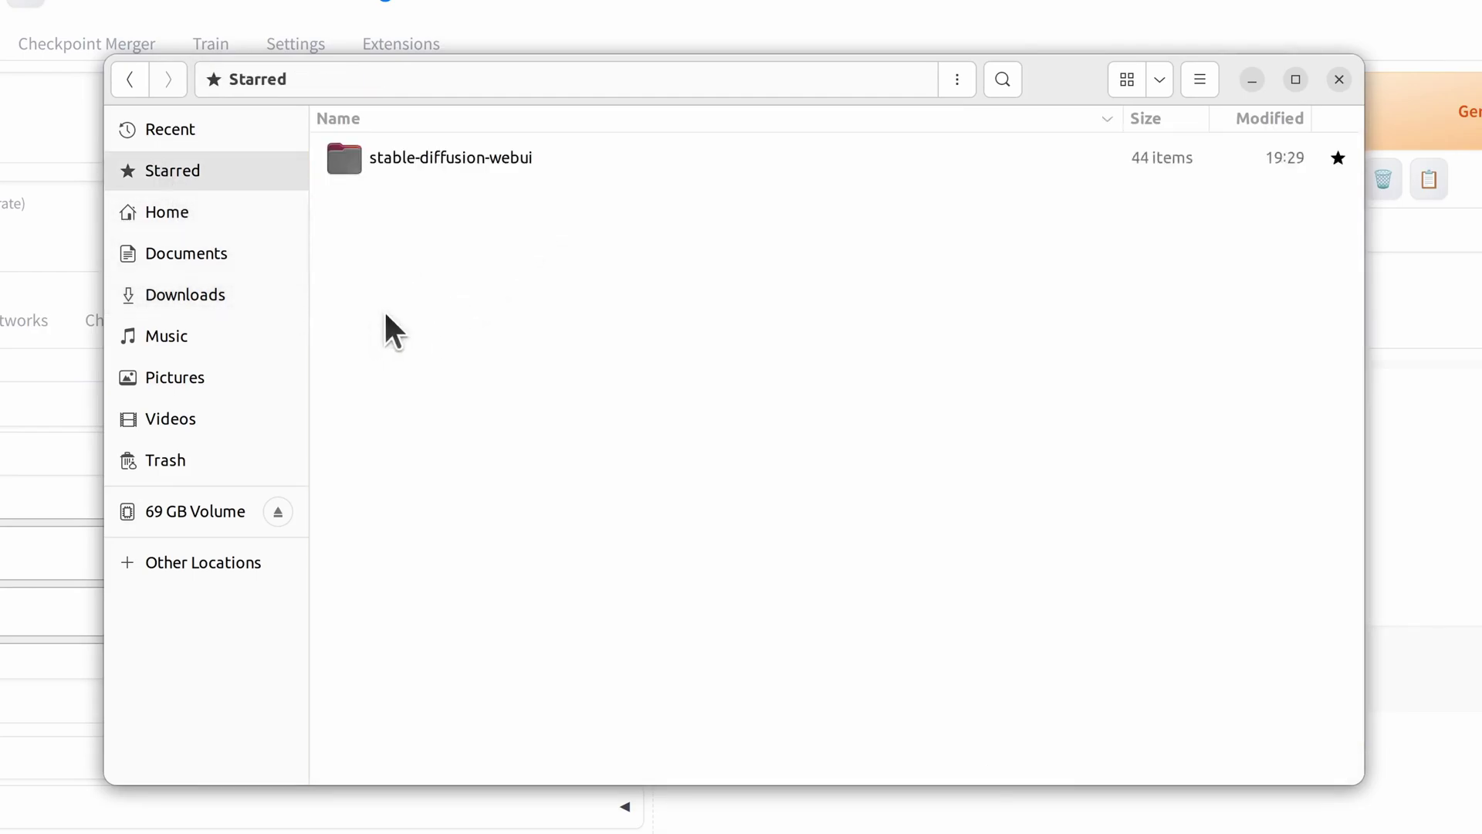
double_click(411, 158)
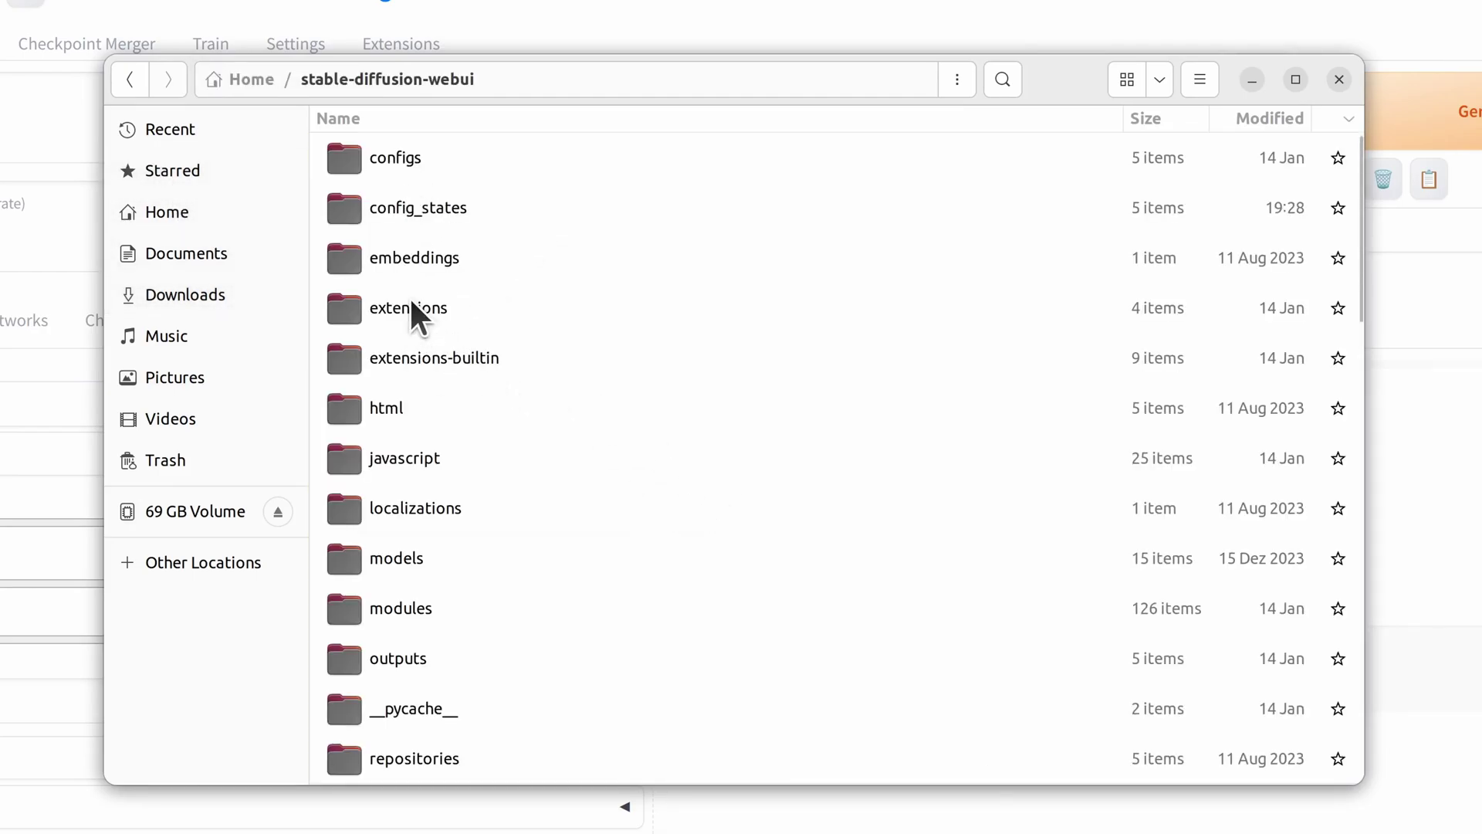
double_click(409, 307)
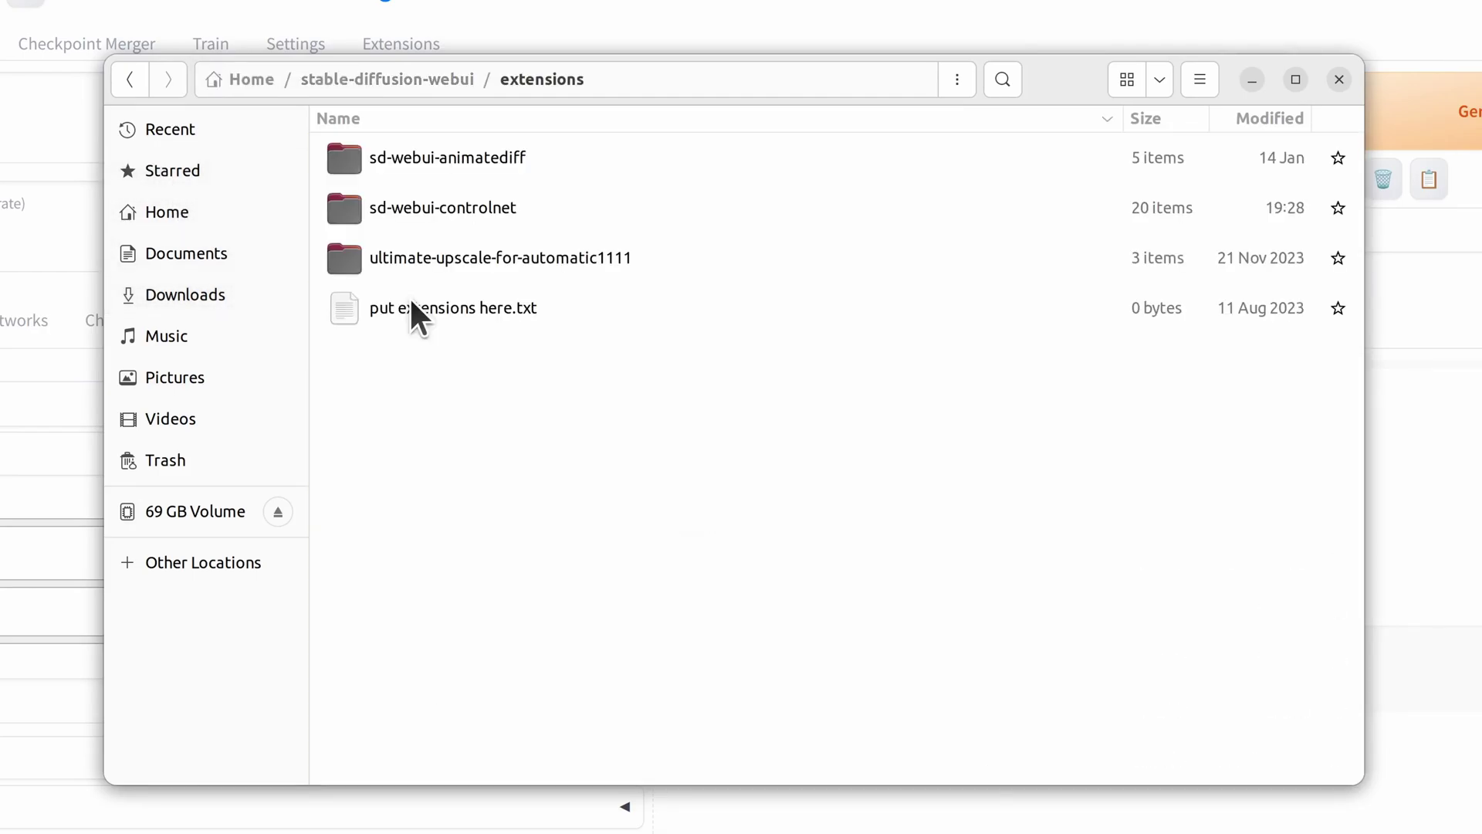
double_click(447, 157)
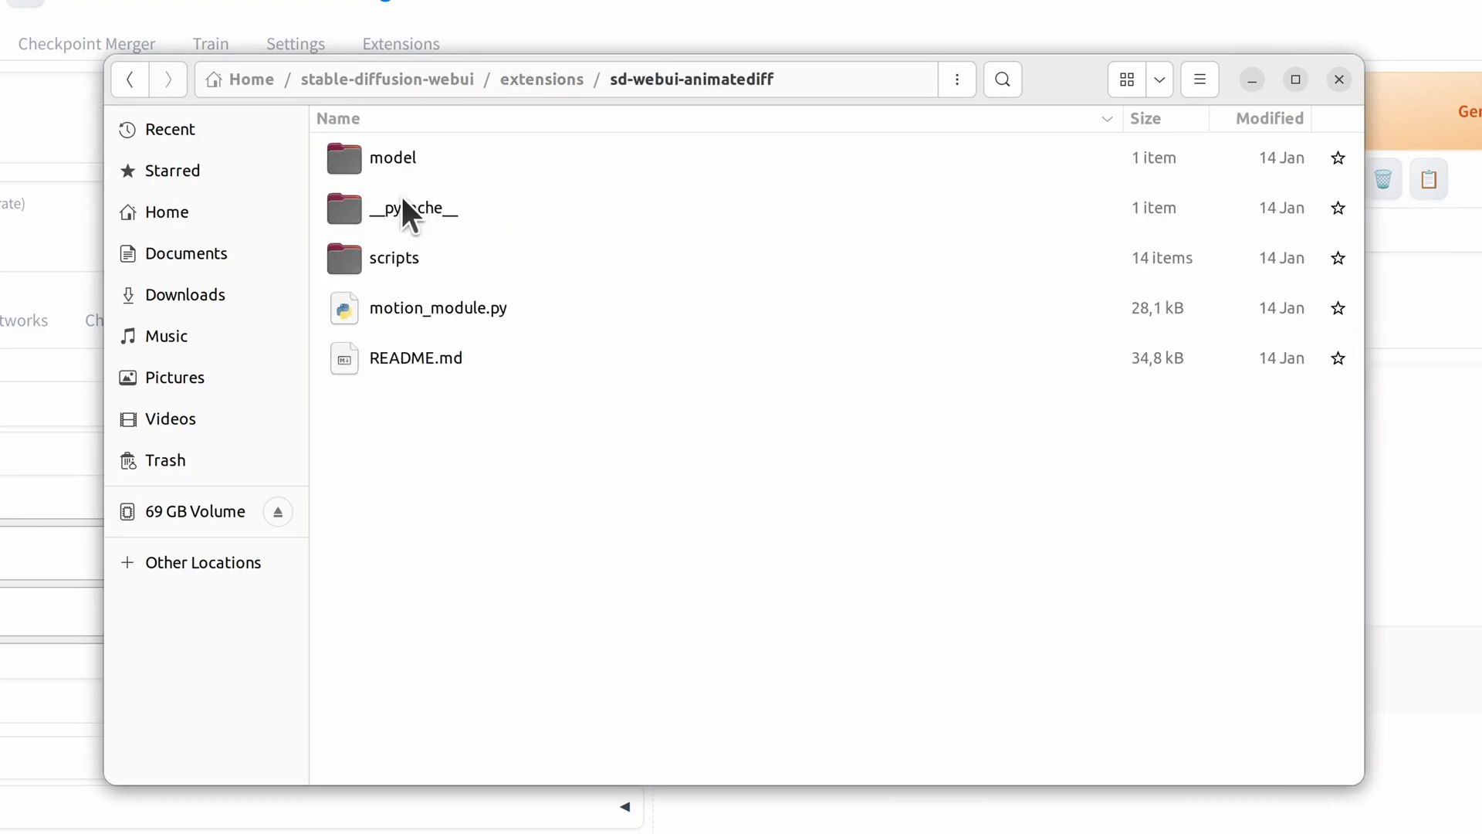
double_click(378, 157)
right_click(497, 267)
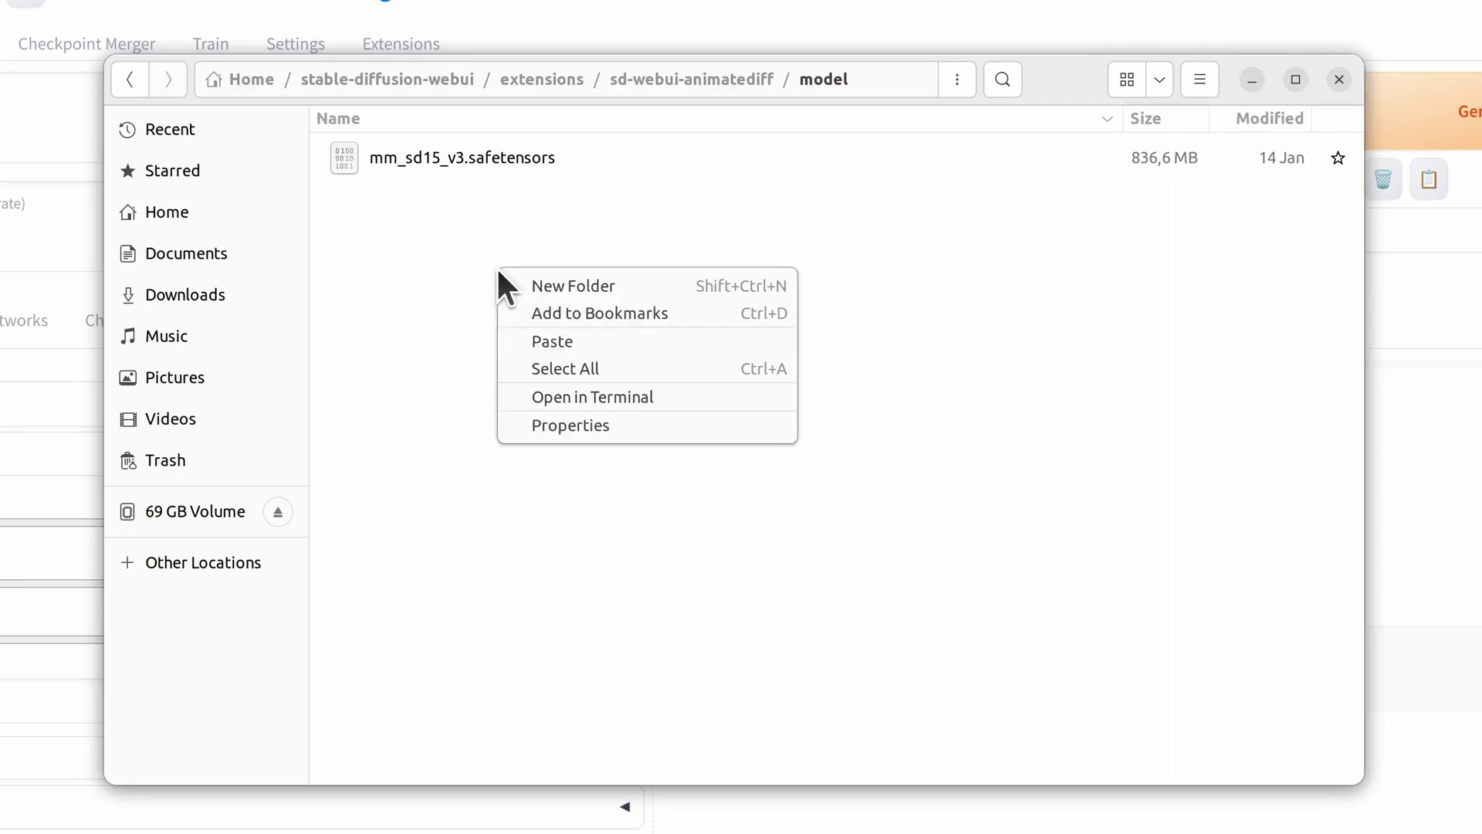
click(551, 338)
key(Return)
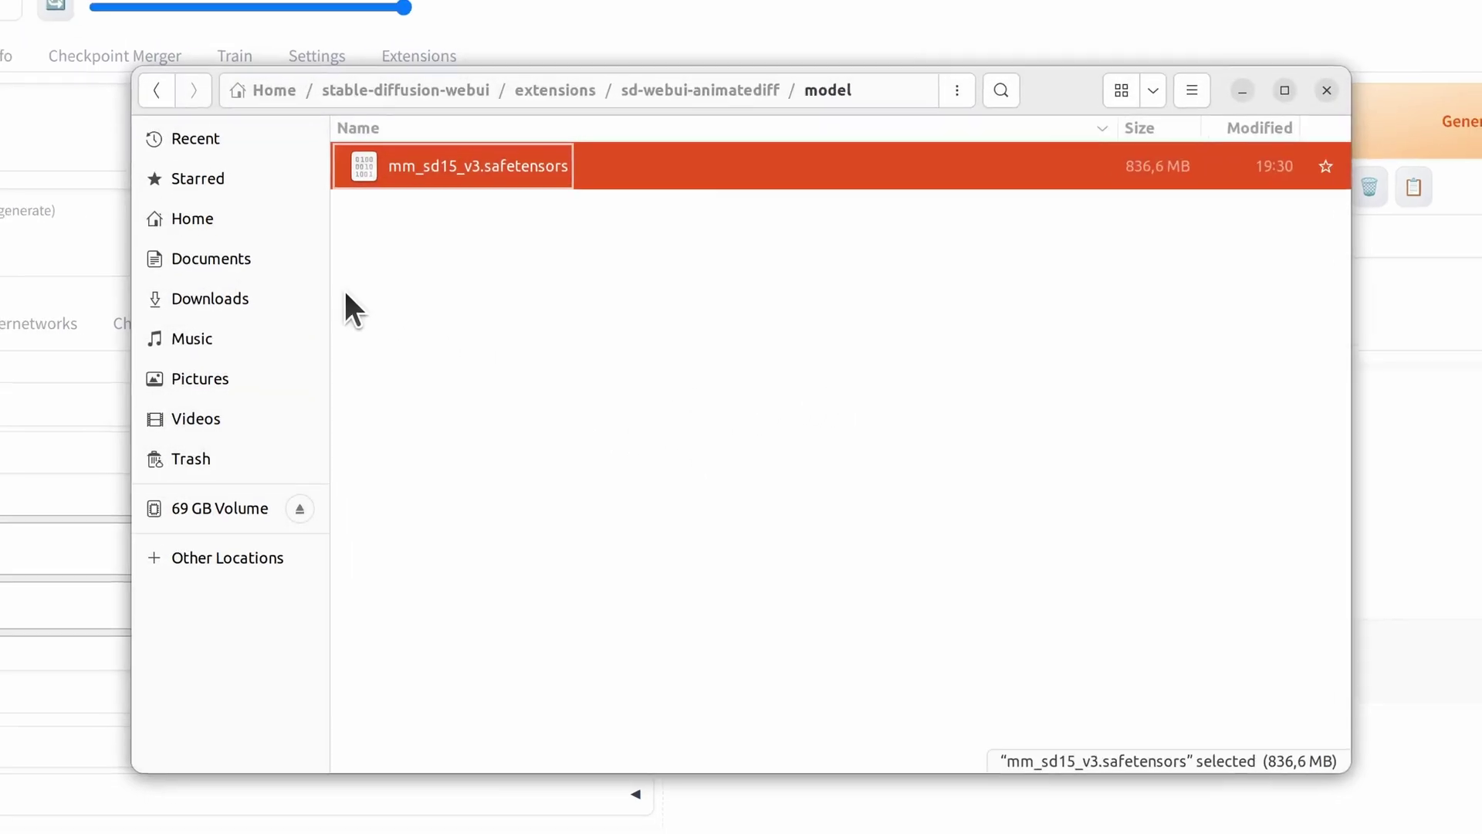
Step: Move Files aside, bring the browser forward, and reload the web UI via the footer Reload UI link
drag(1035, 191, 1413, 264)
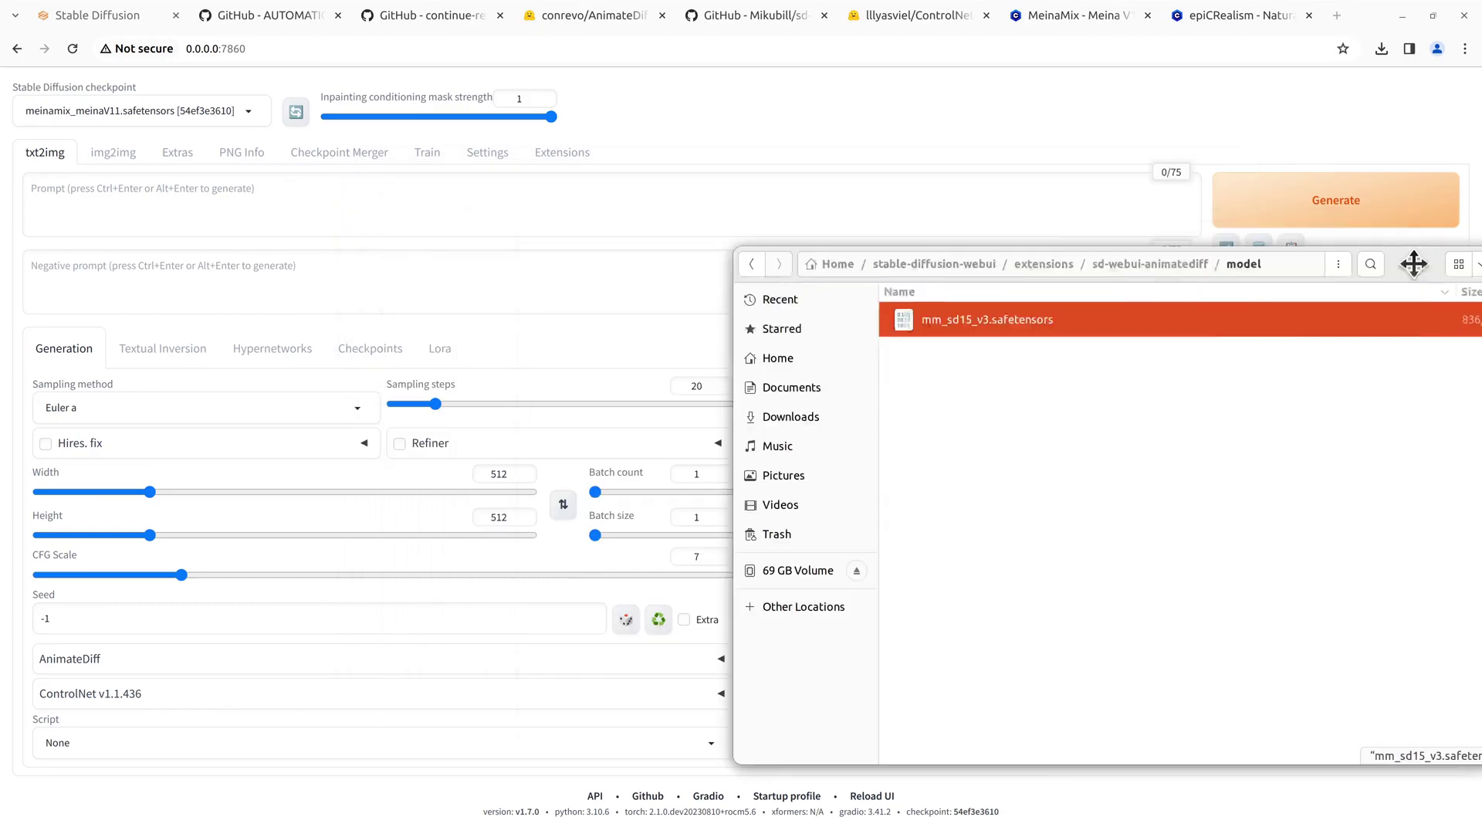
click(793, 690)
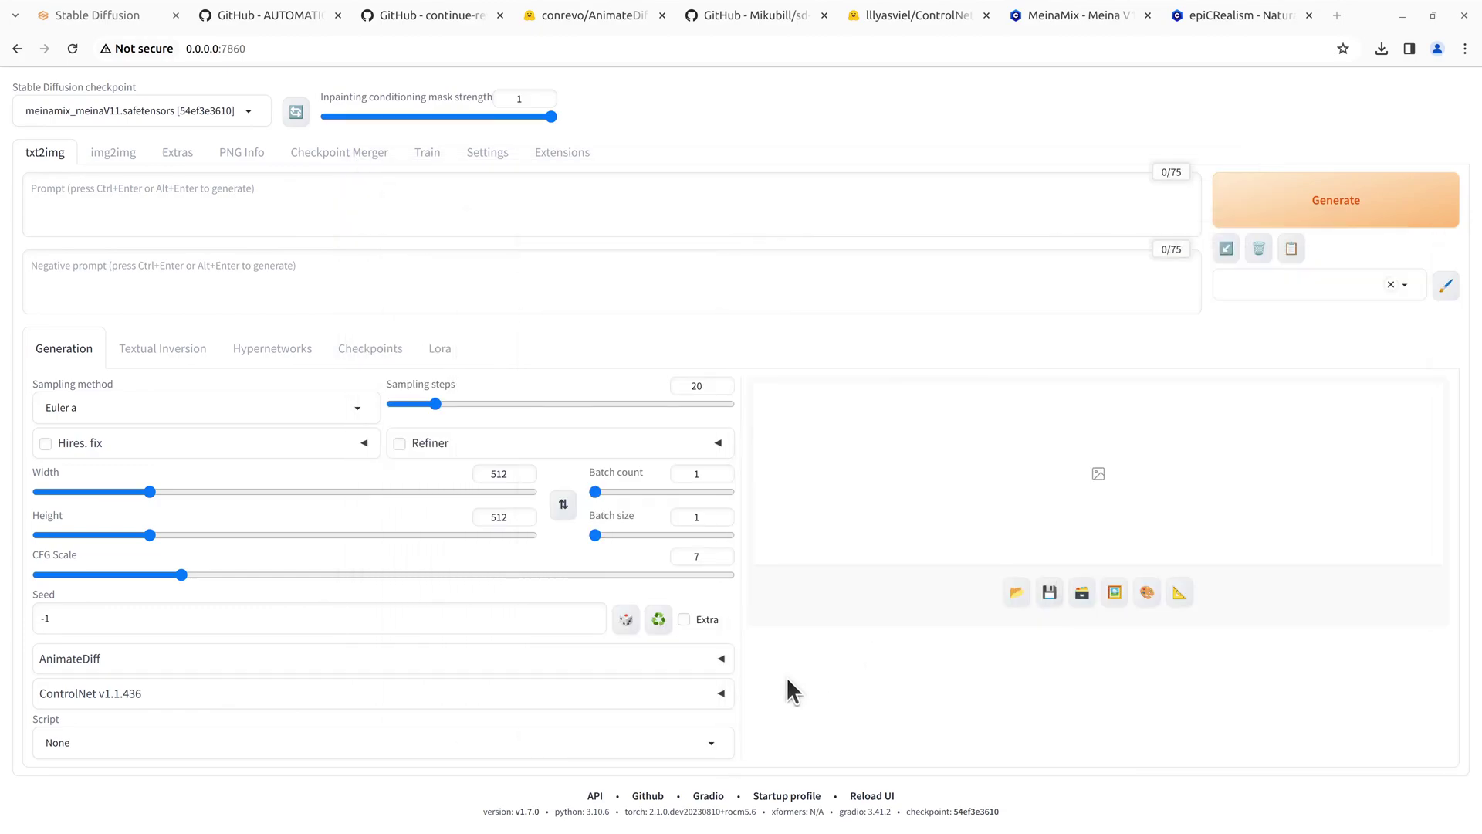
click(871, 796)
Step: Paste the female-wizard-before-castle-wall prompt and the long anti-deformity negative prompt
click(220, 206)
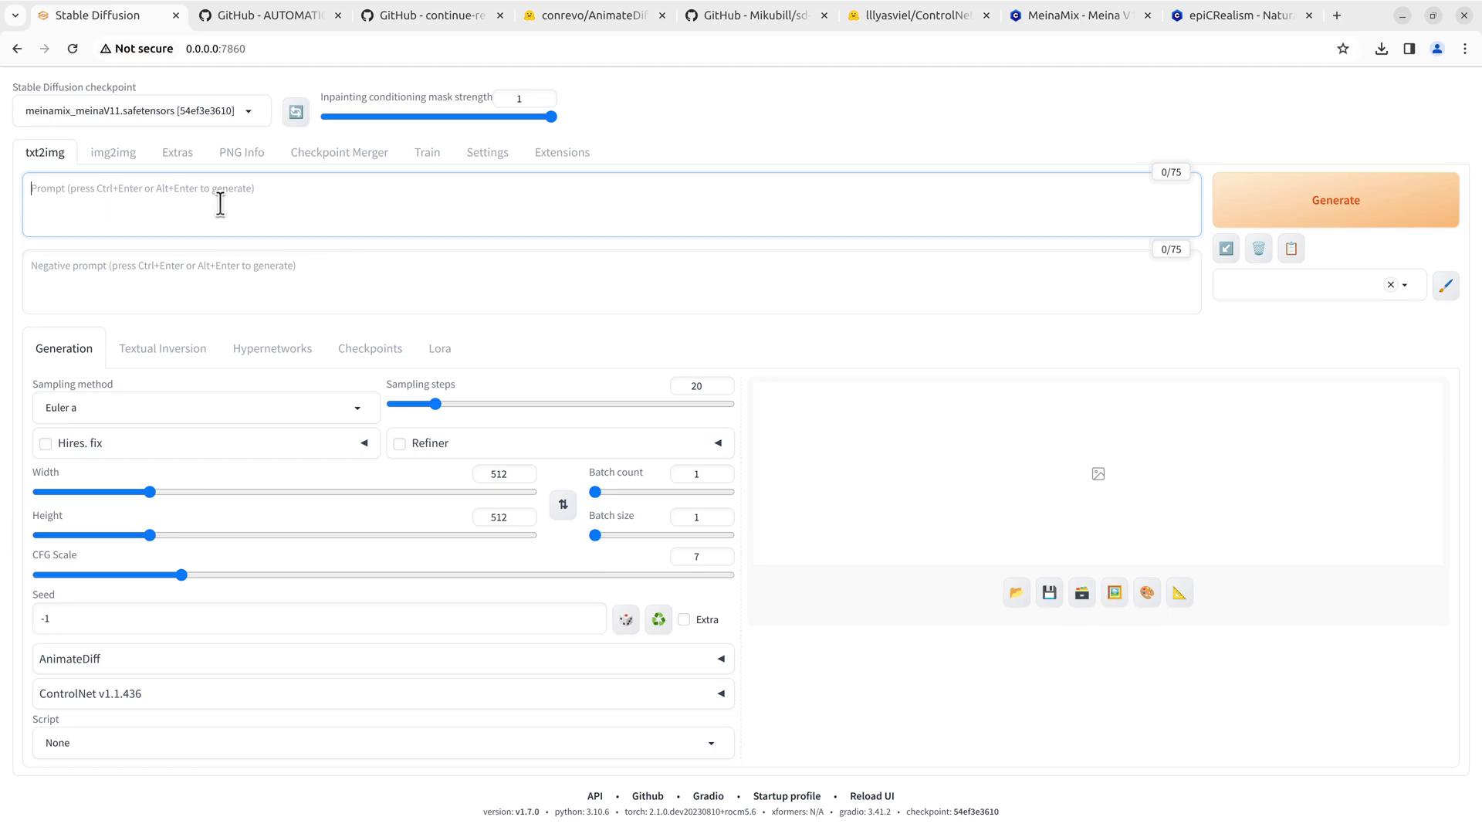
text(a beautiful female wizard in an ancient robe in front of a stone wall in a castle)
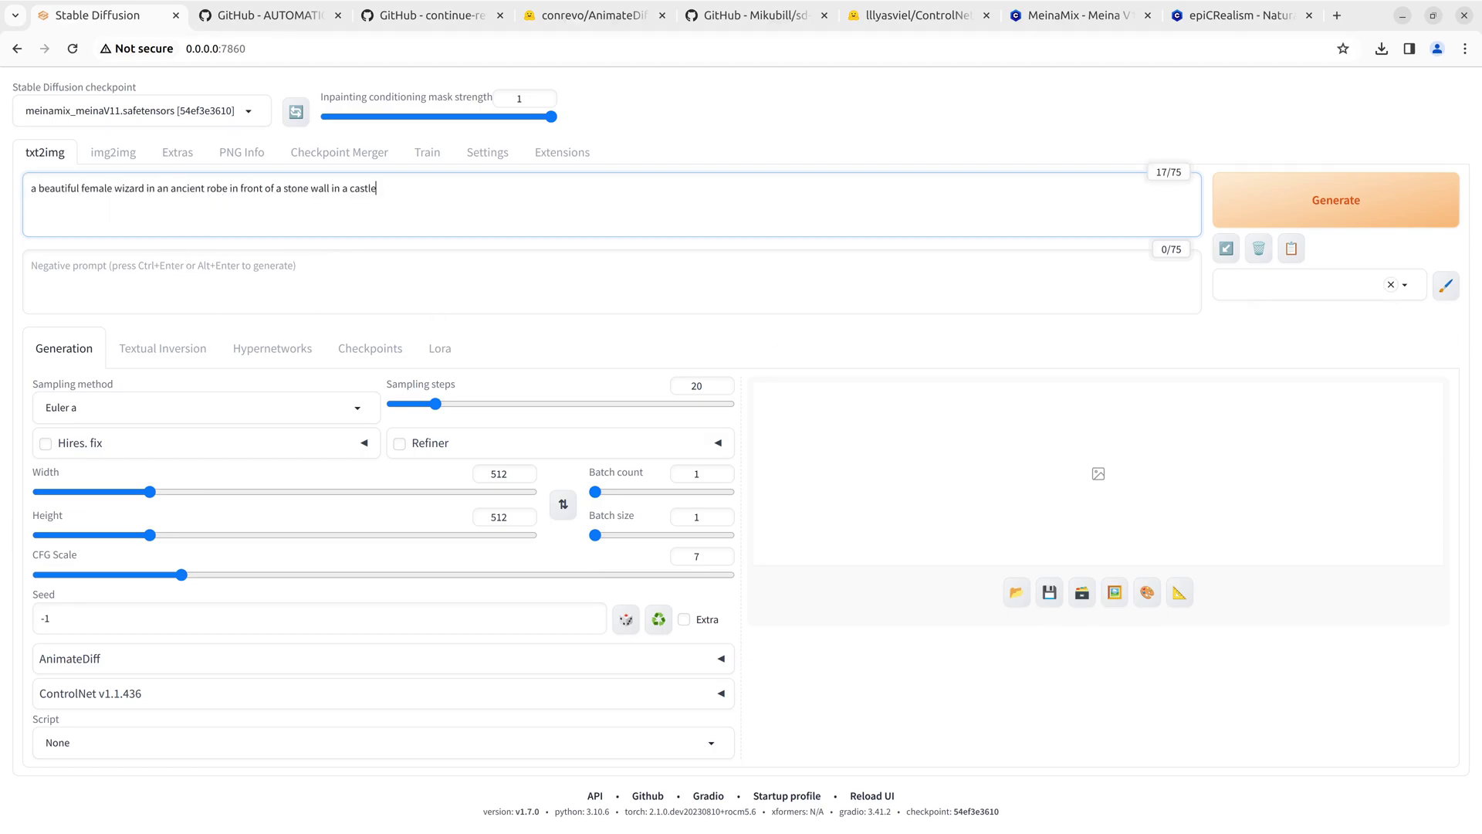
key(alt+Tab)
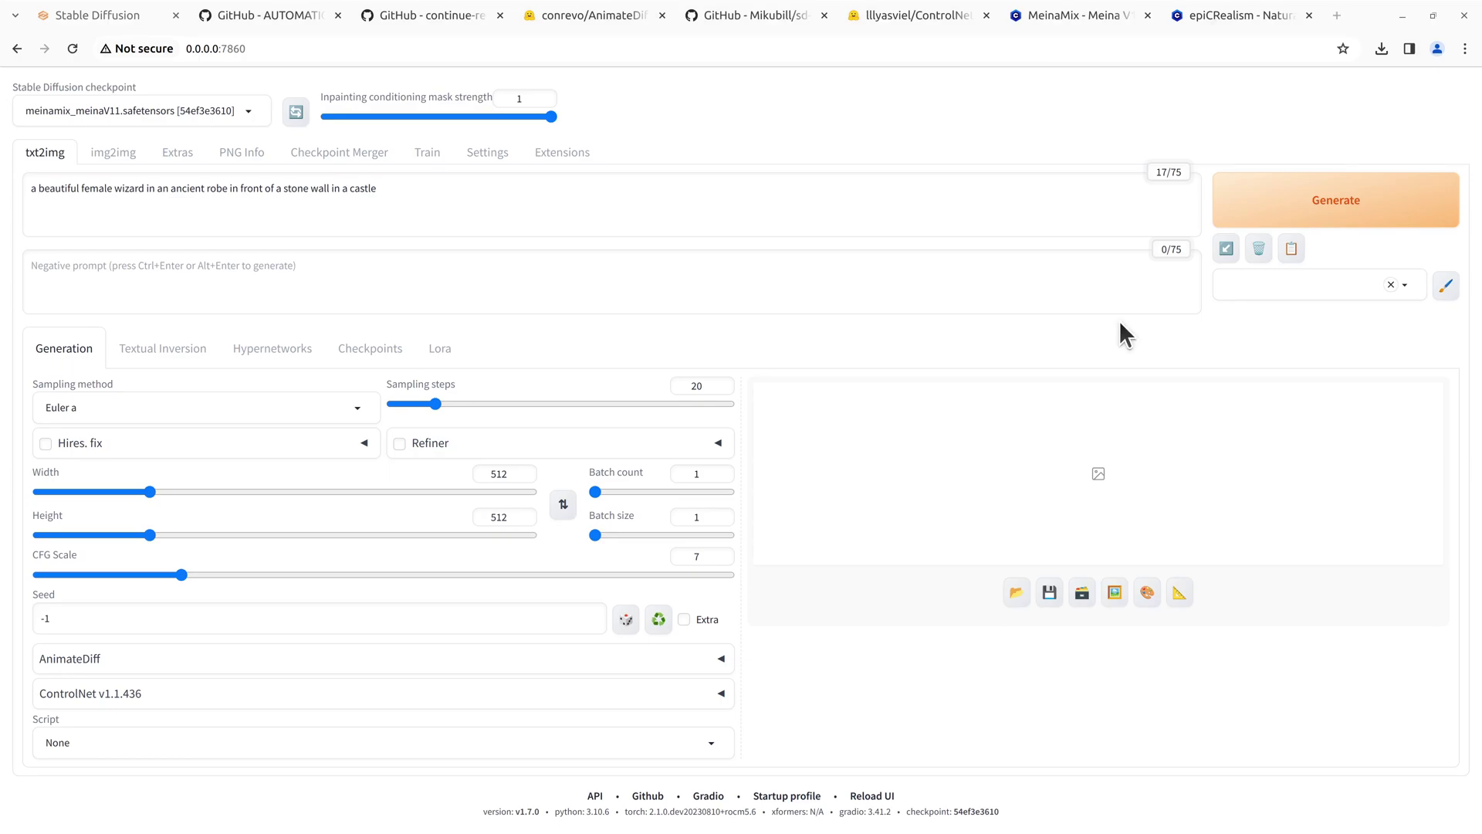
click(298, 281)
text((deformed iris, deformed pupils, mutated hands and fingers:1.4), (deformed, distorted, disfigured:1.3), poorly drawn, bad anatomy, wrong anatomy, extra limb, missing limb, floating limbs, disconnected limbs, mutation, mutated, ugly, disgusting, amputation, naked, nsfw)
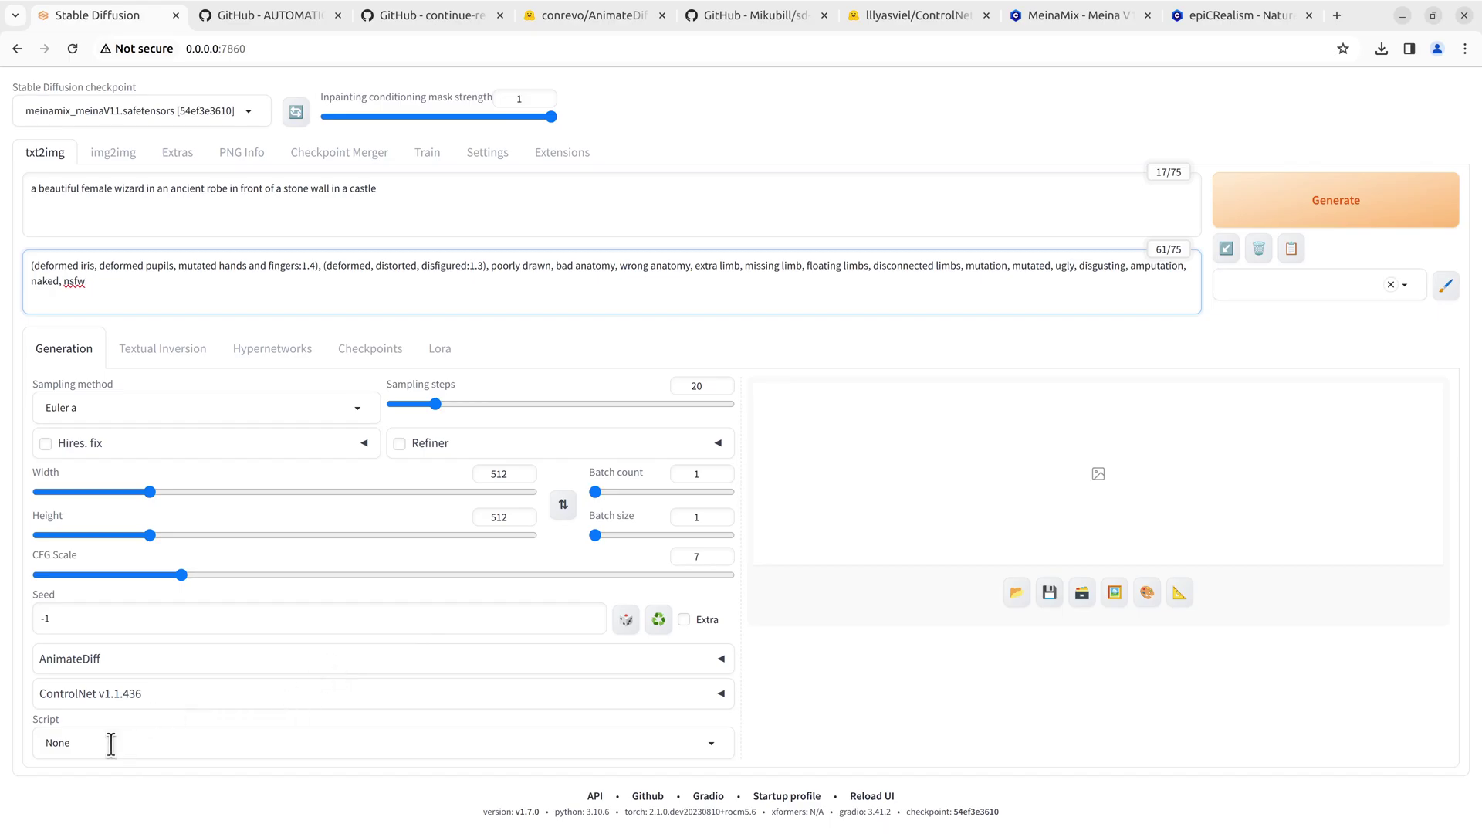
Step: In AnimateDiff, choose the mm_sd15_v3.safetensors motion module and replace the 0 frame count
click(144, 671)
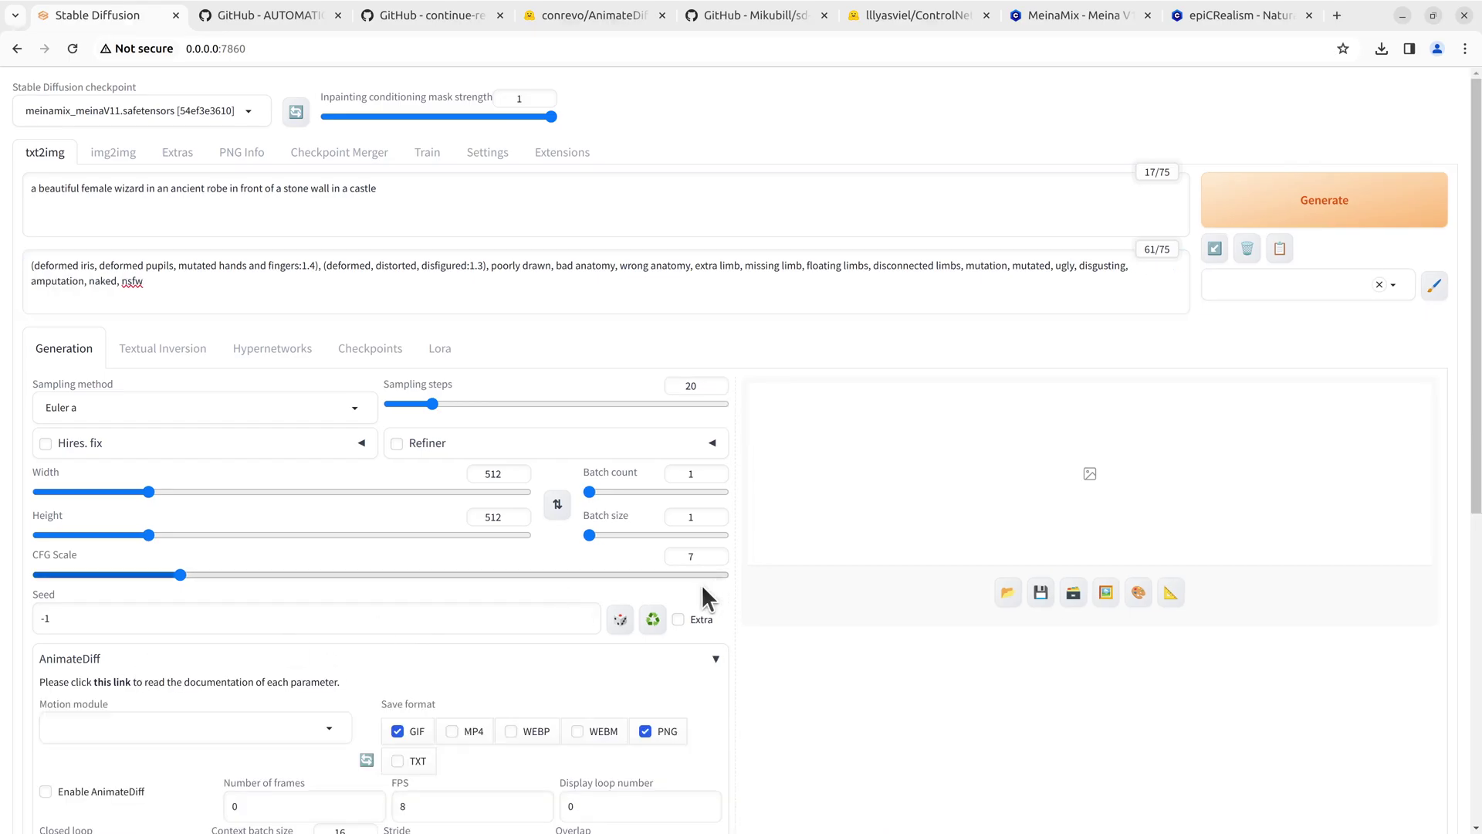
scroll(523, 647, down, 4)
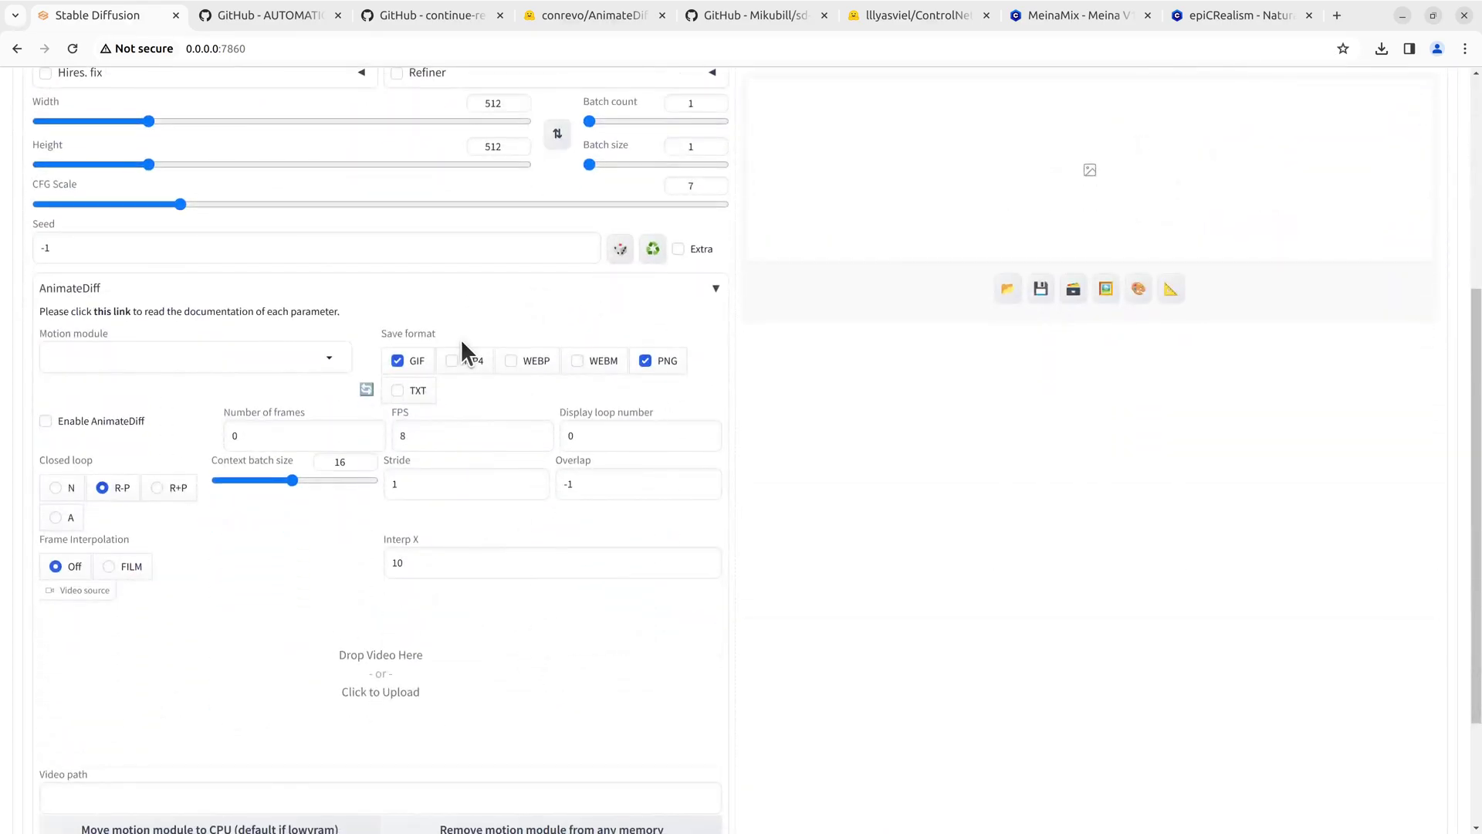
click(467, 258)
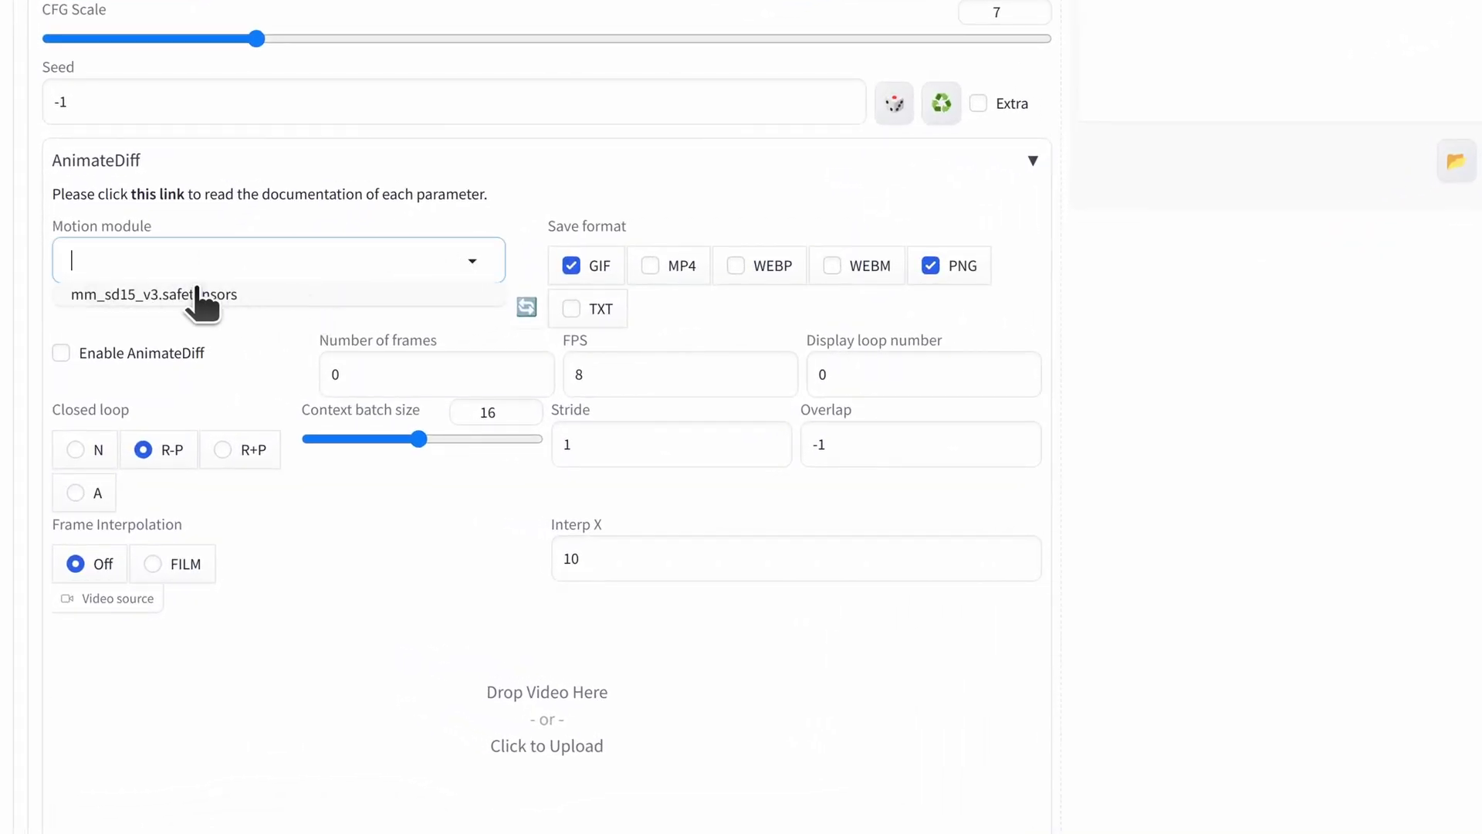
click(147, 297)
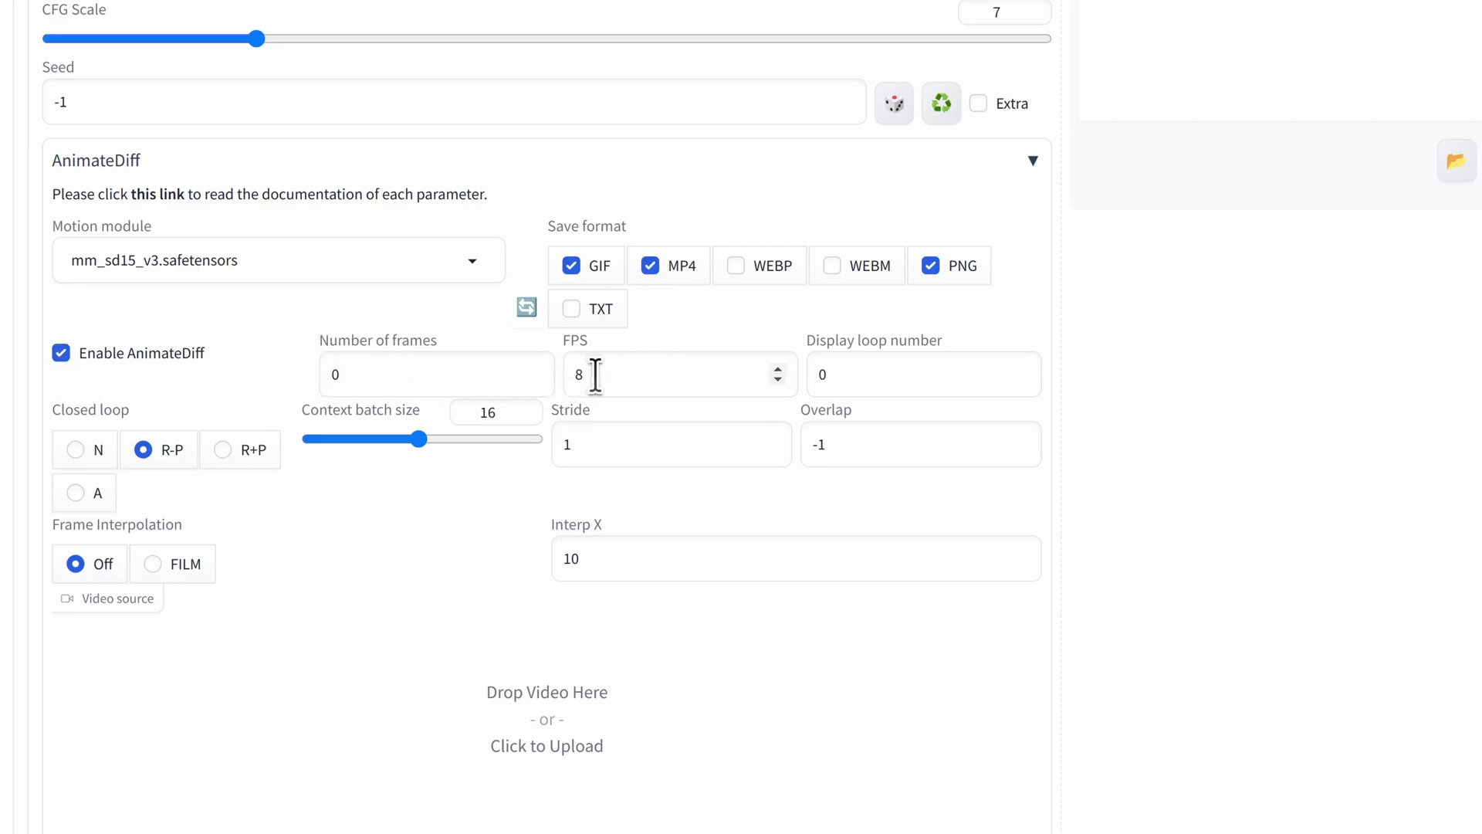
click(394, 375)
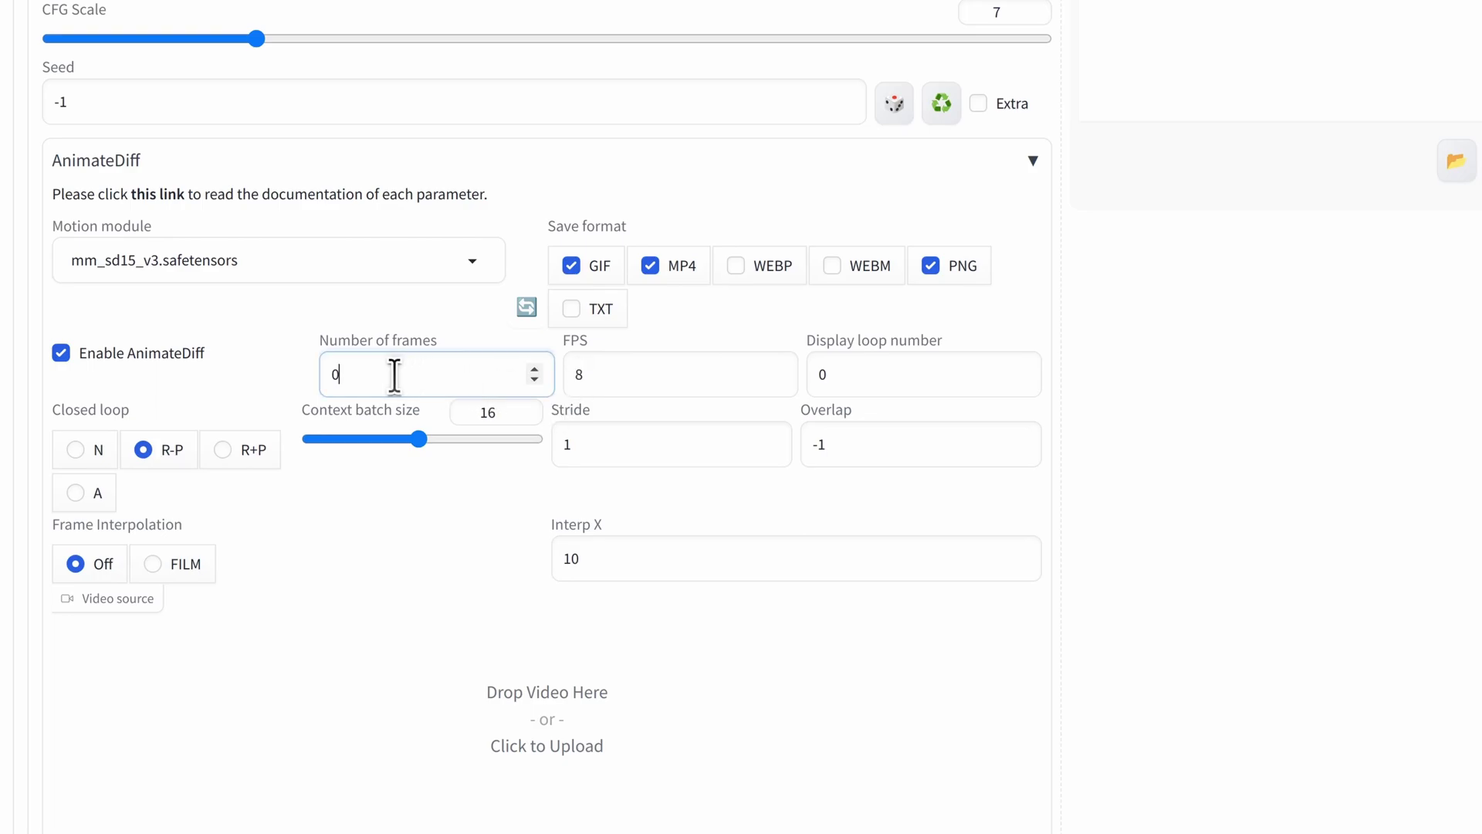
drag(393, 374, 321, 373)
text(32)
Step: Commit 32 frames and generate the wizard-in-castle-doorway animation
click(449, 541)
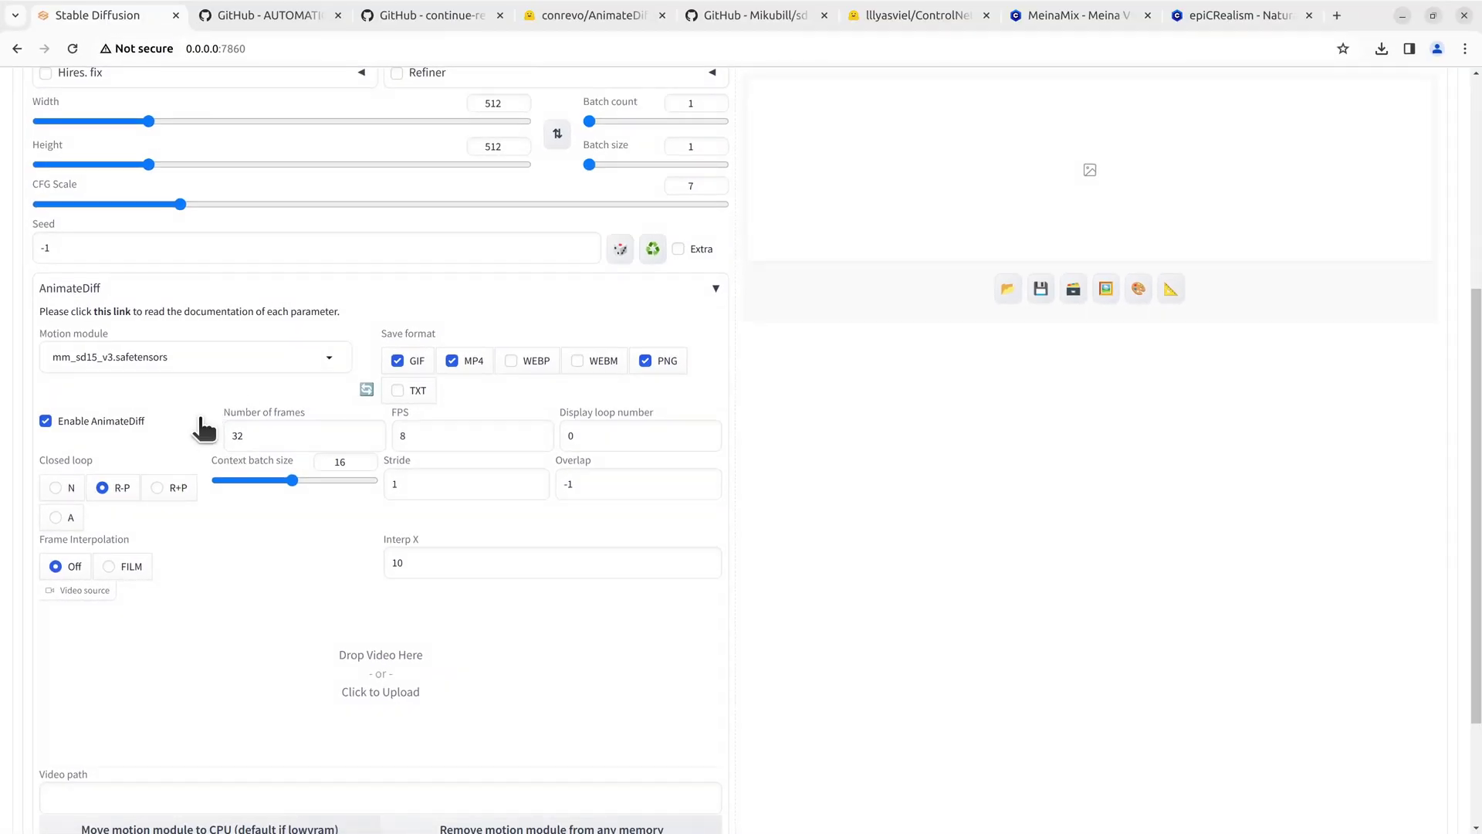
scroll(513, 552, up, 5)
scroll(513, 553, up, 3)
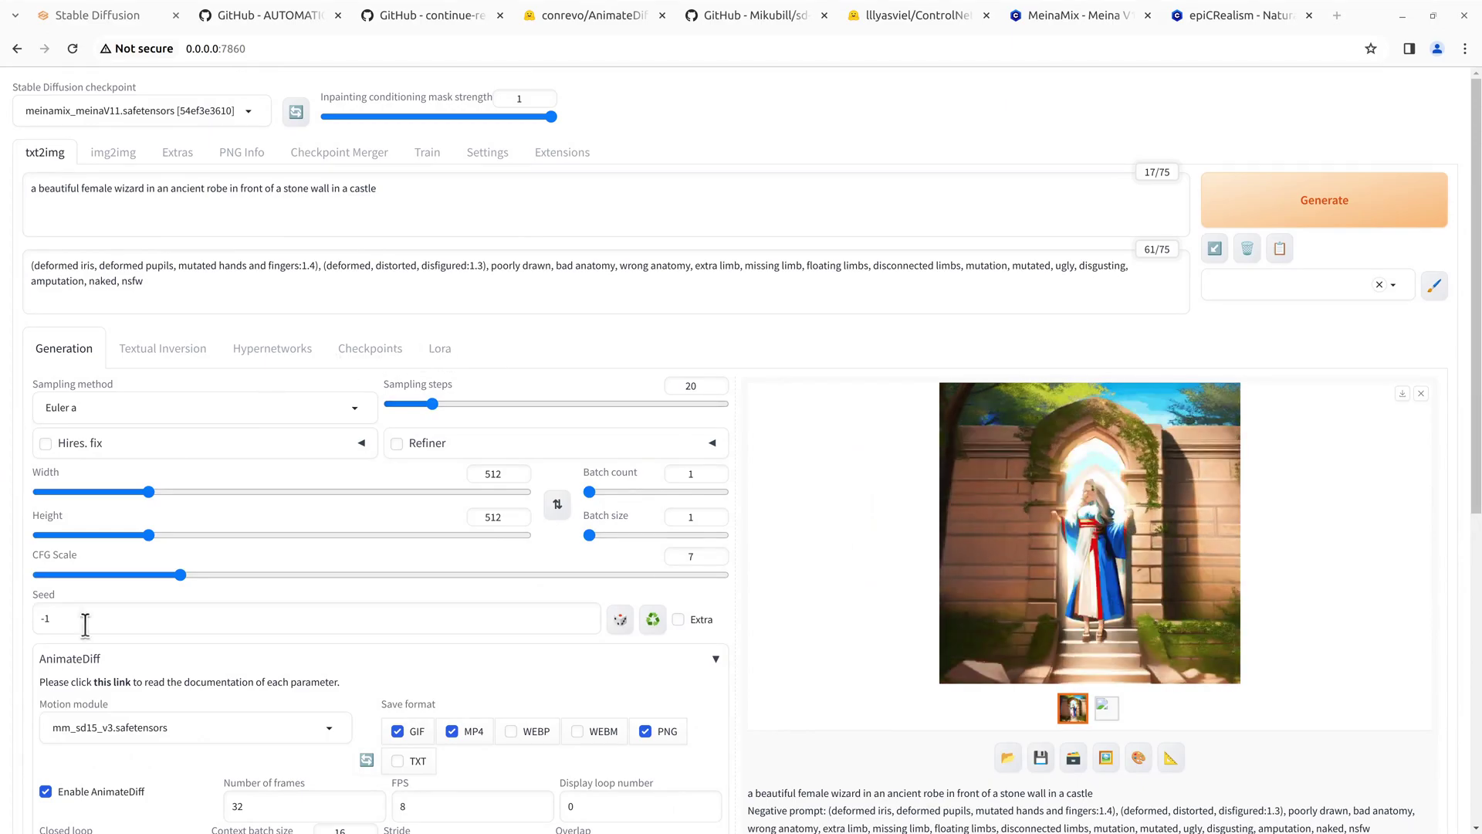
scroll(466, 619, down, 3)
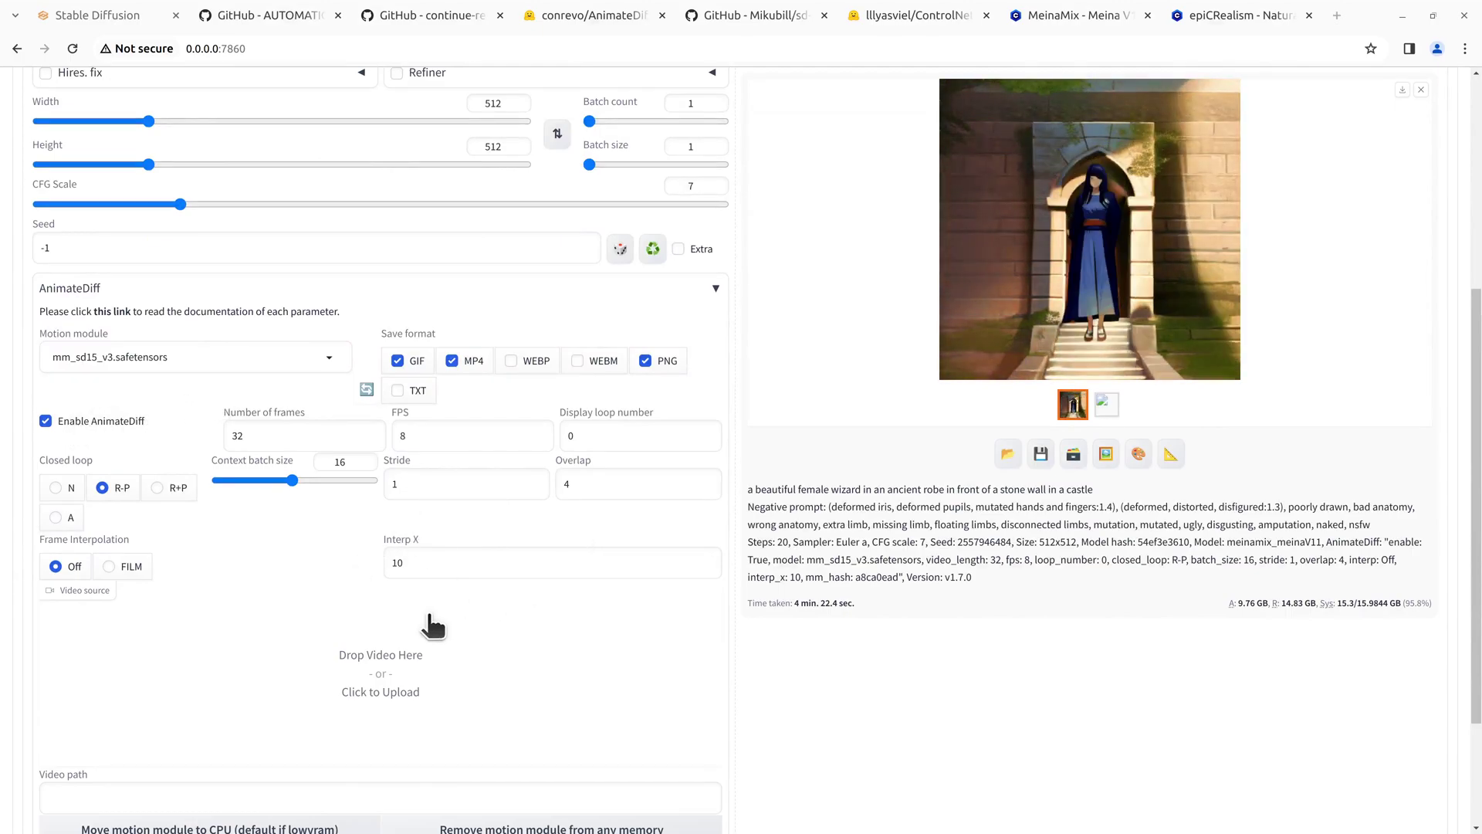
scroll(432, 625, down, 1)
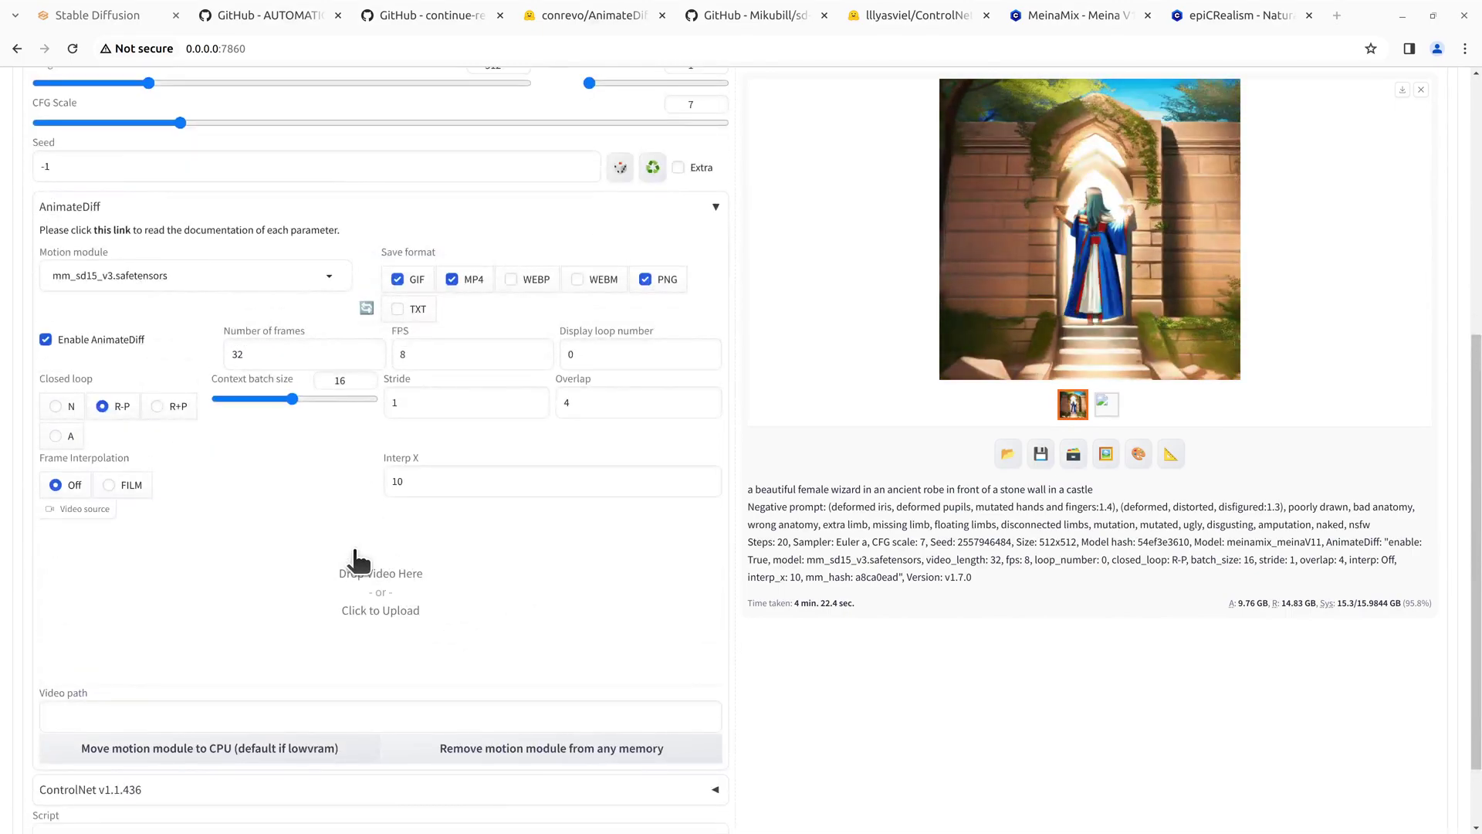
Step: Load anim-control-16p00001160.mp4 as AnimateDiff's video source and preview it
click(372, 603)
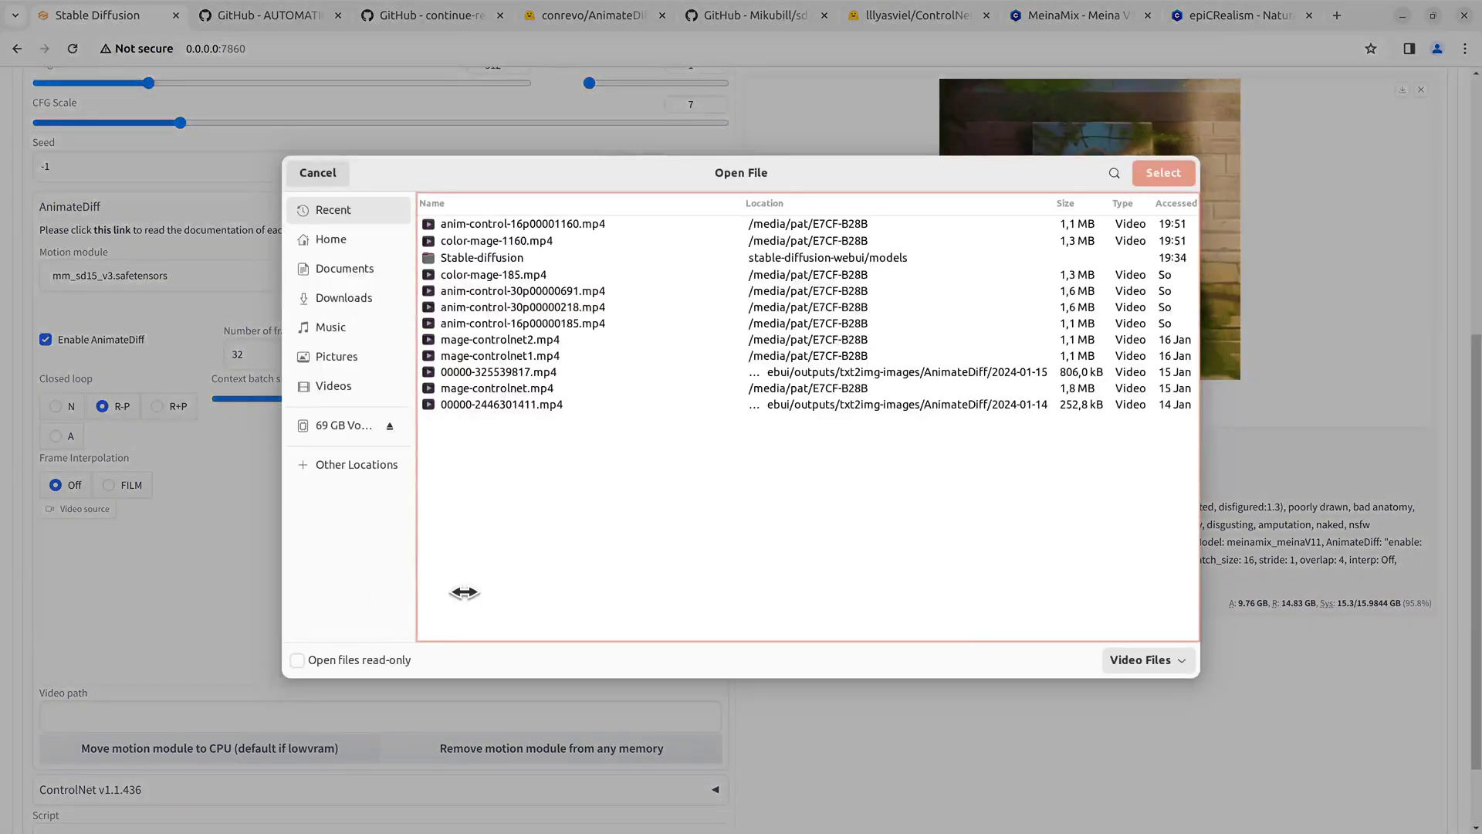
double_click(522, 223)
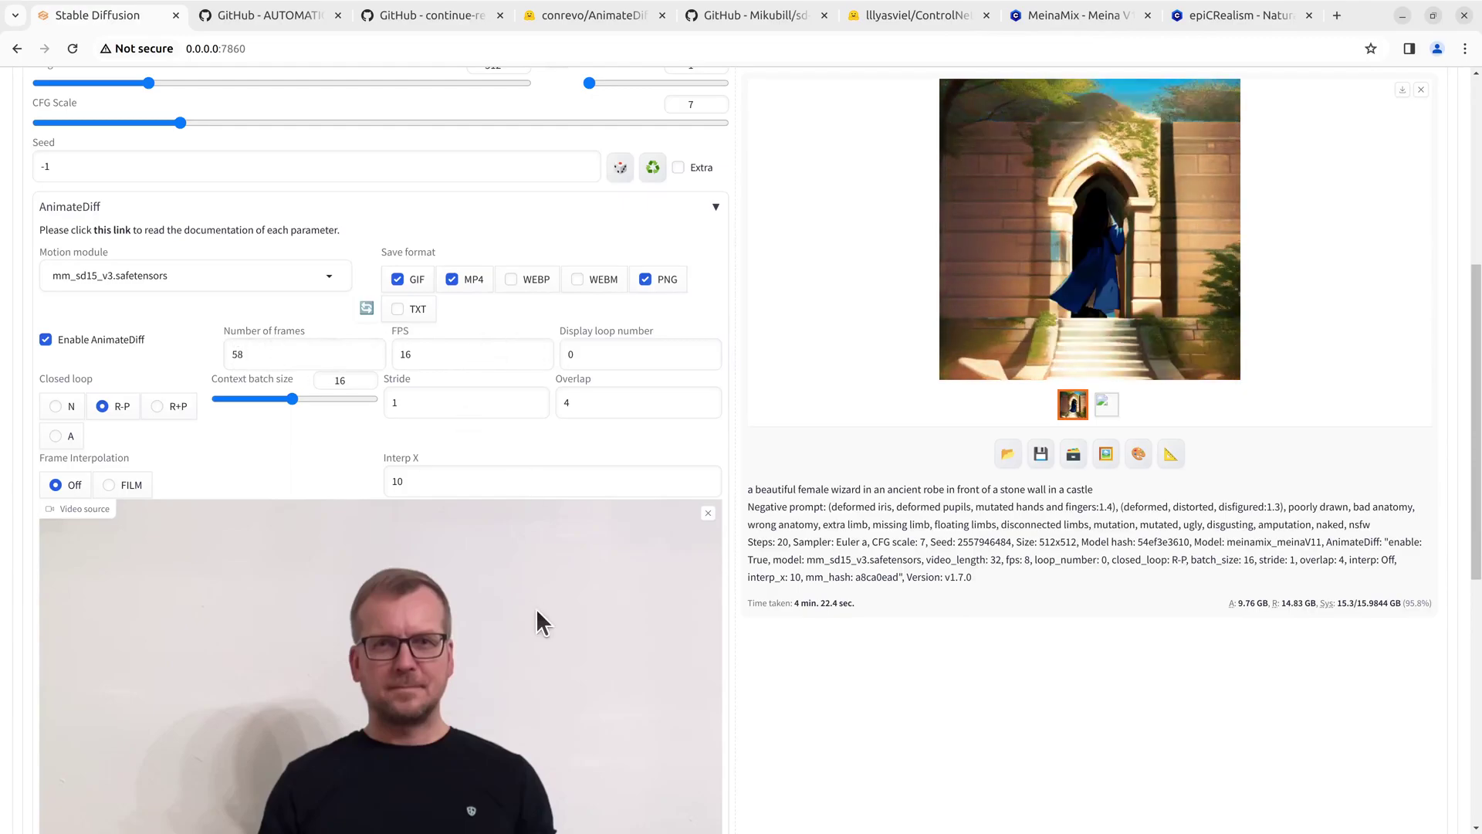
scroll(539, 645, down, 3)
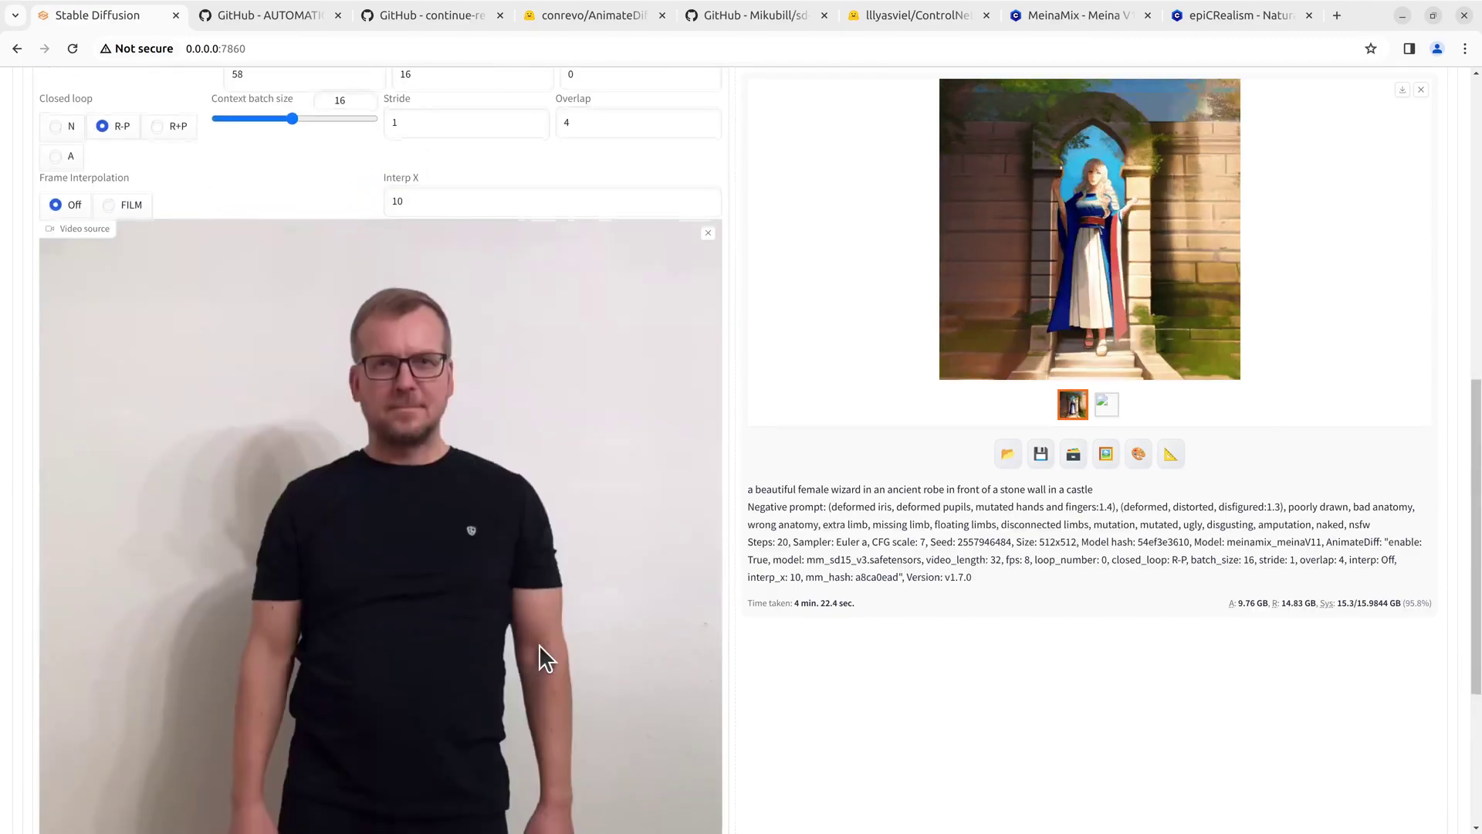
scroll(539, 644, down, 3)
scroll(540, 646, down, 2)
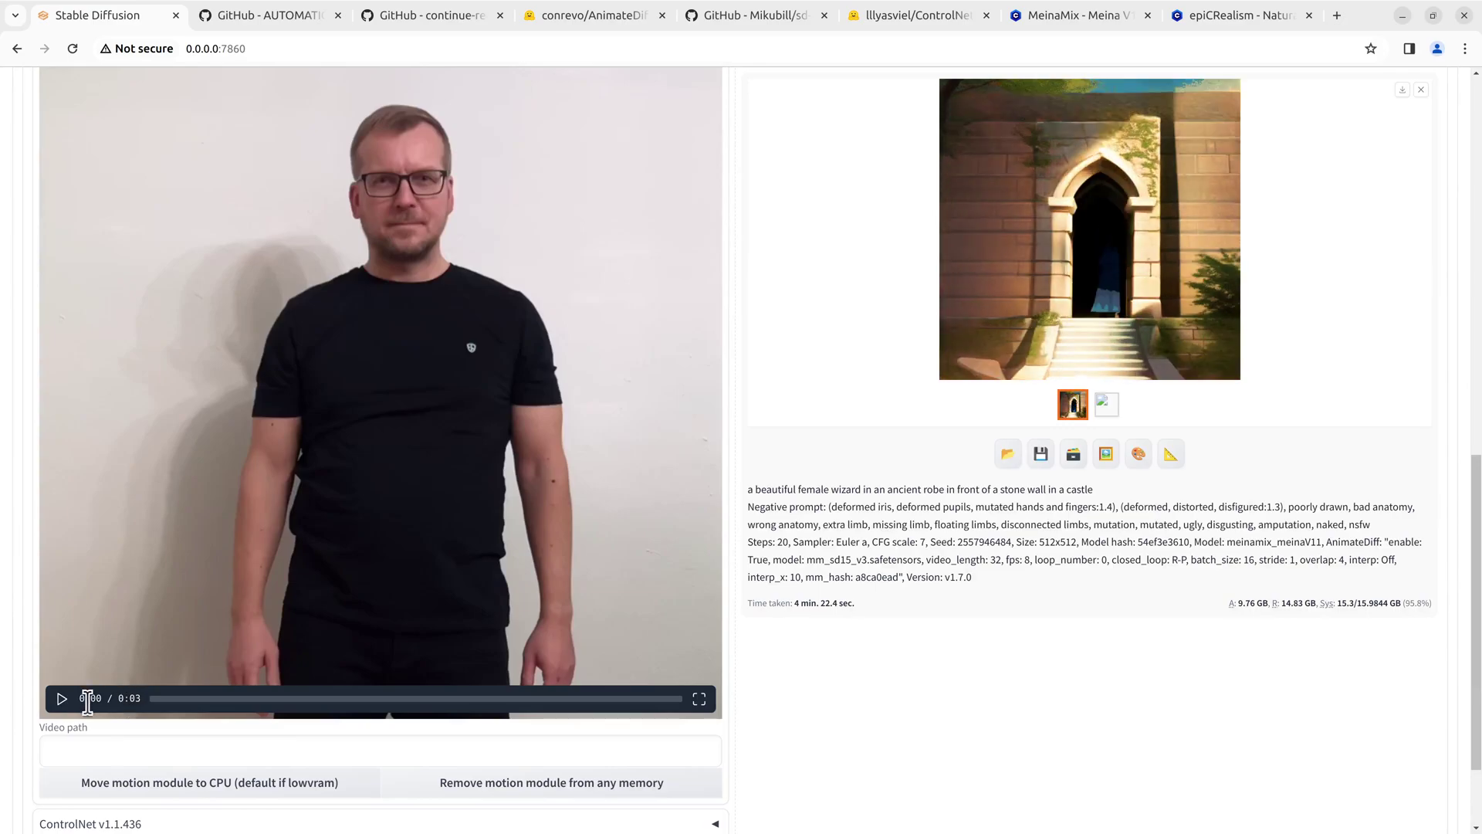
click(61, 700)
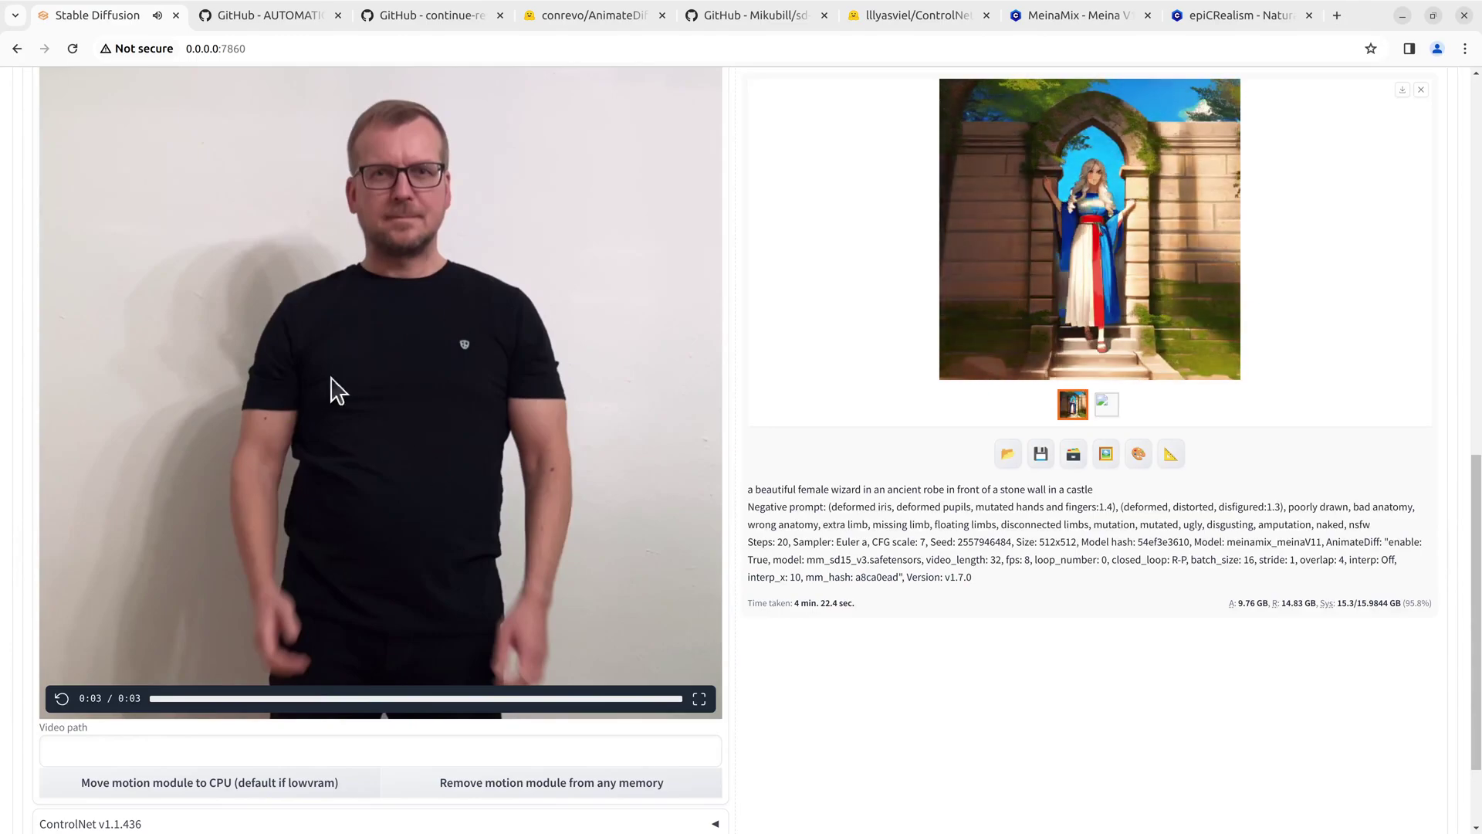
scroll(142, 582, down, 2)
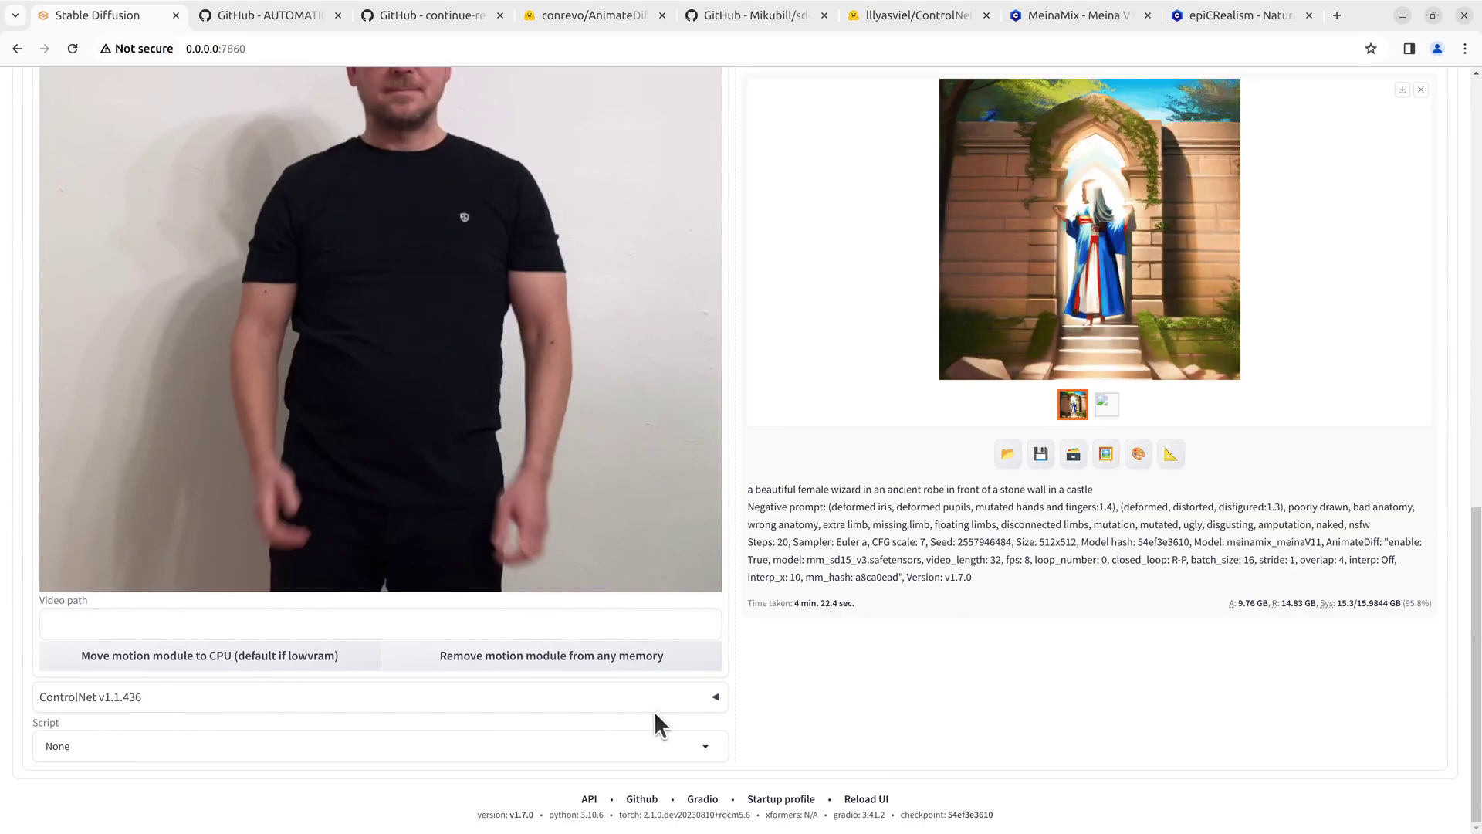
Step: Enable ControlNet Unit 0 with OpenPose control and the openpose_full preprocessor
click(700, 698)
scroll(293, 612, down, 3)
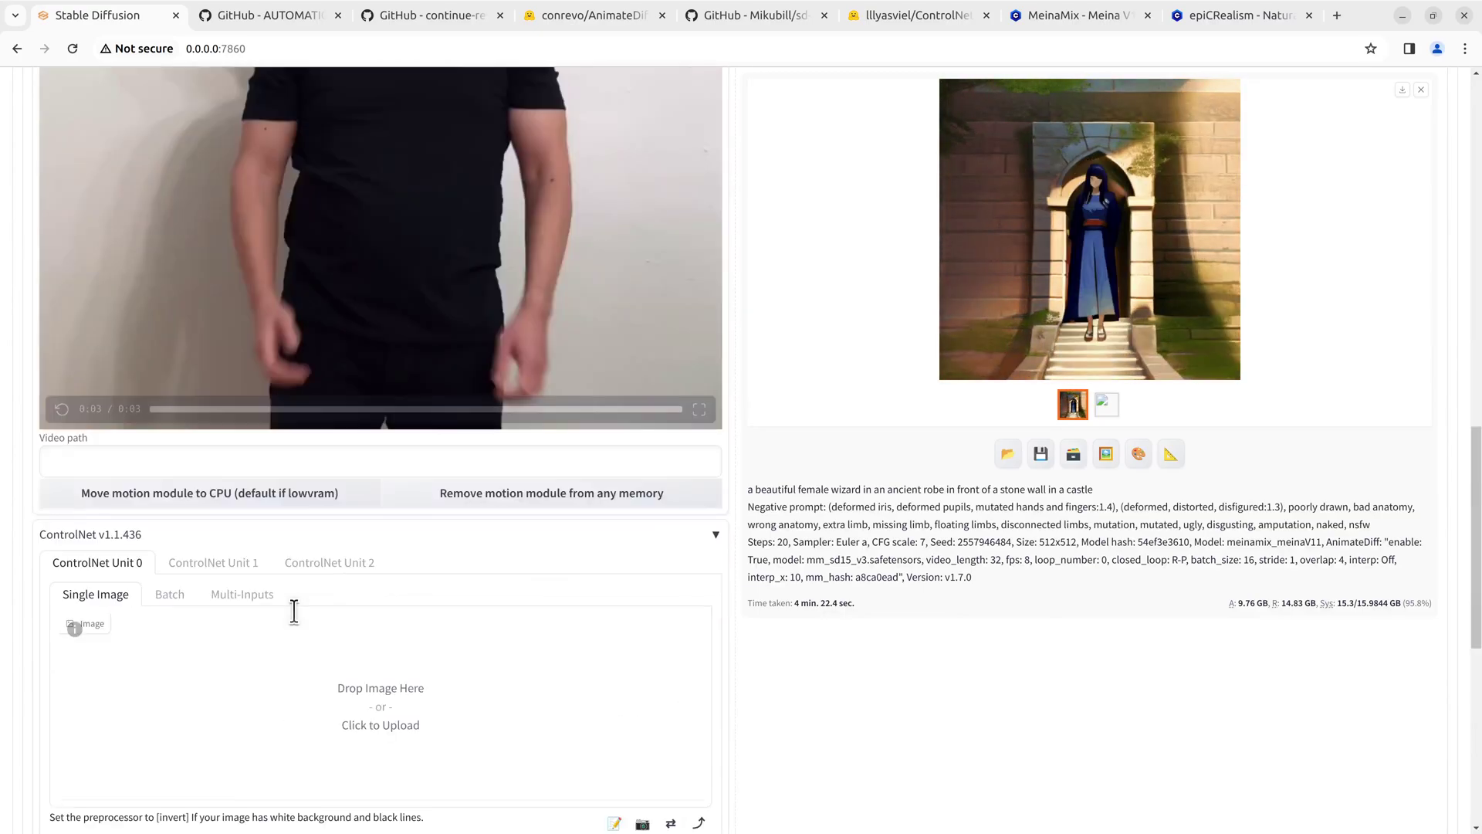
scroll(293, 612, down, 3)
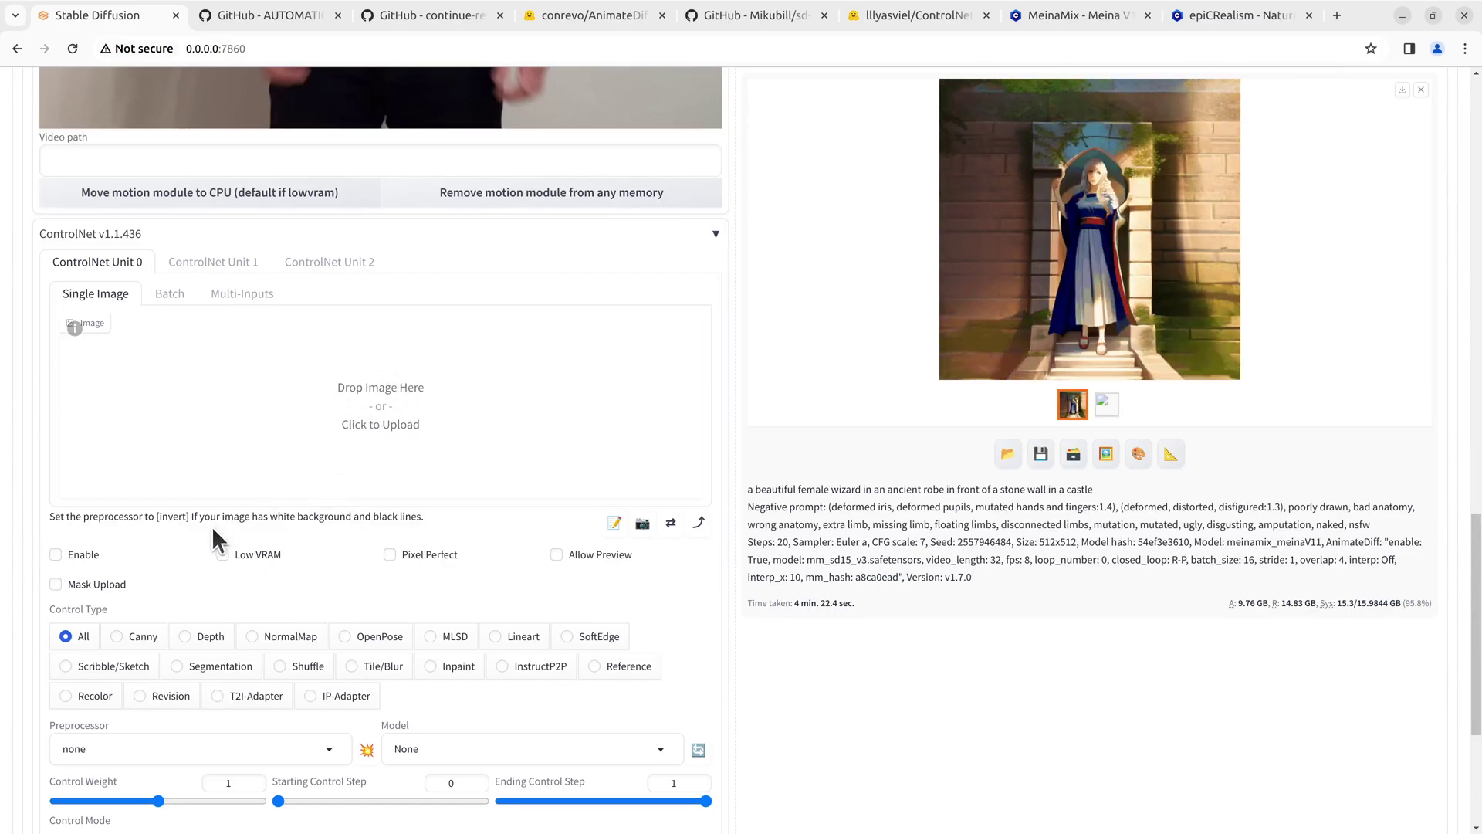
click(54, 554)
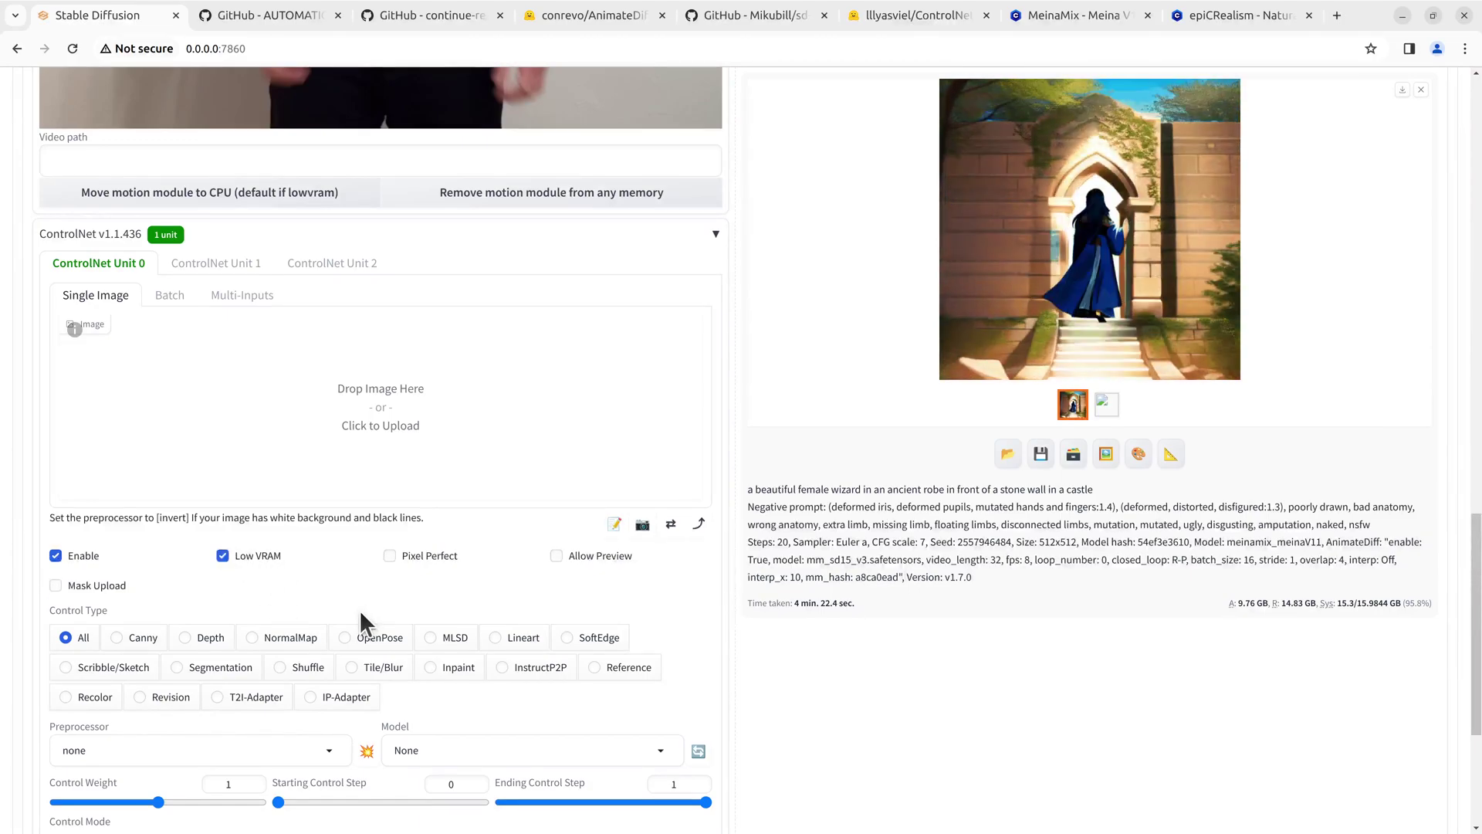
scroll(359, 610, up, 4)
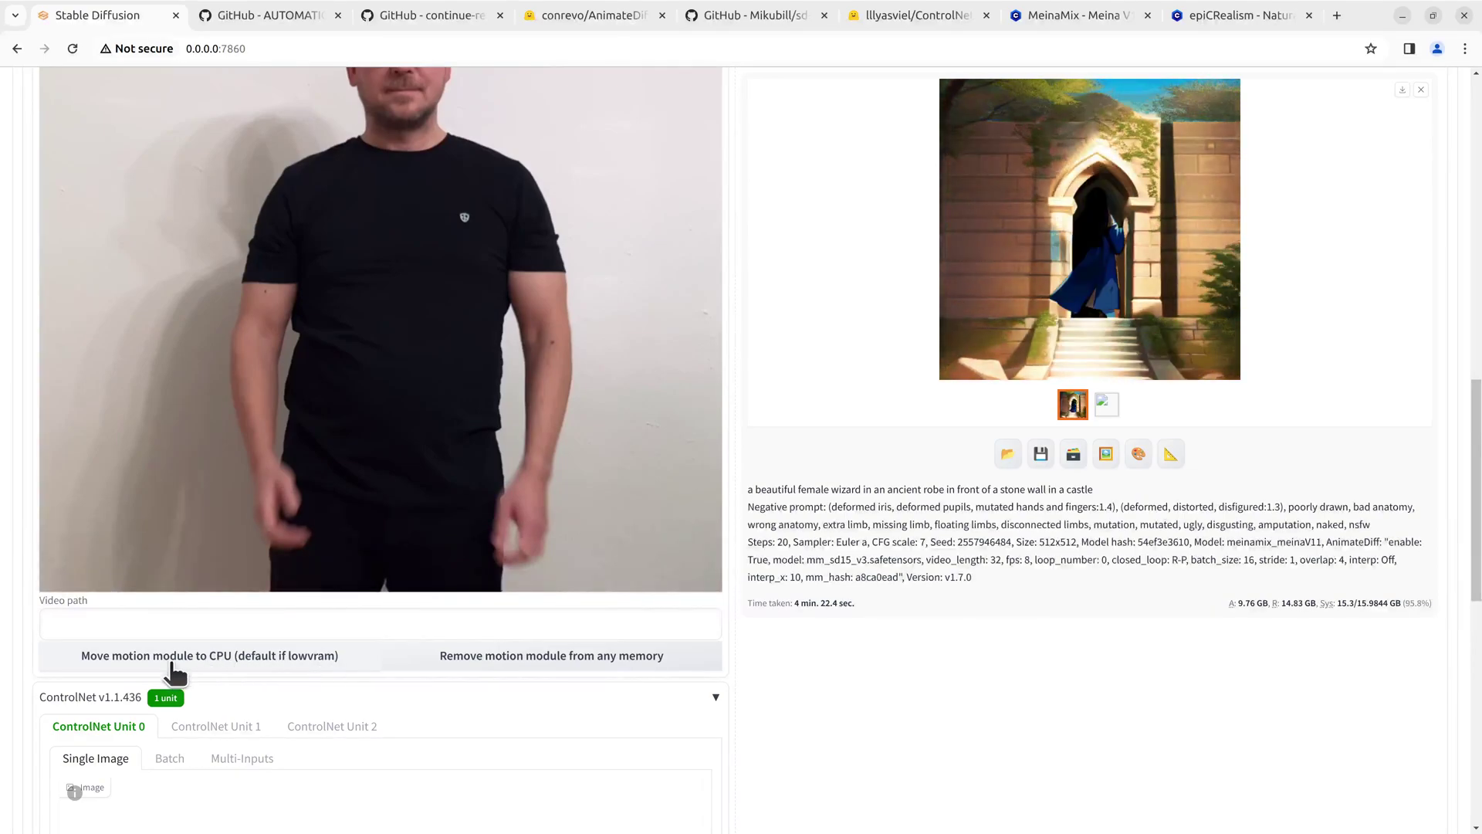
scroll(347, 718, down, 5)
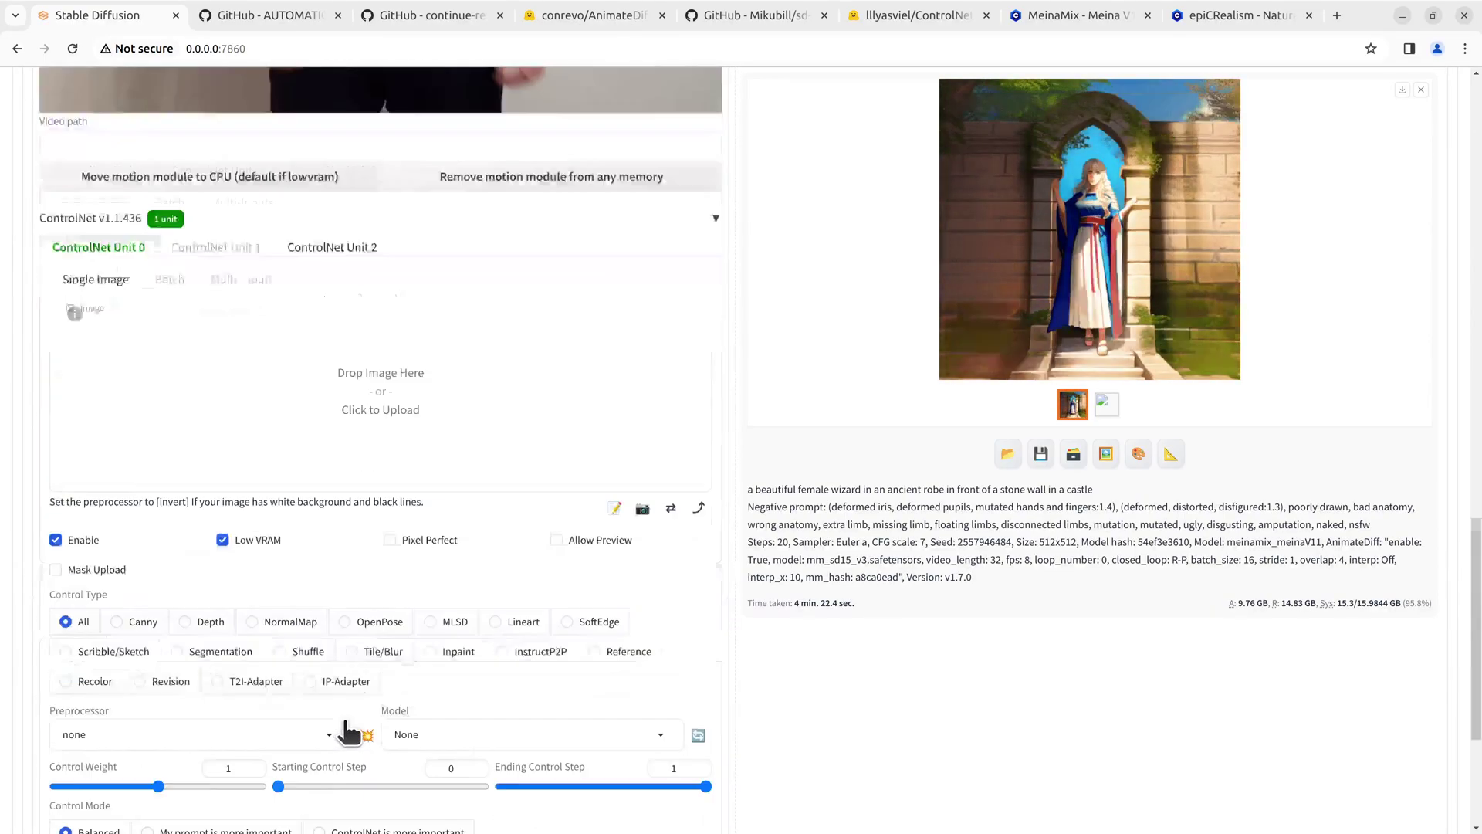
scroll(348, 718, down, 3)
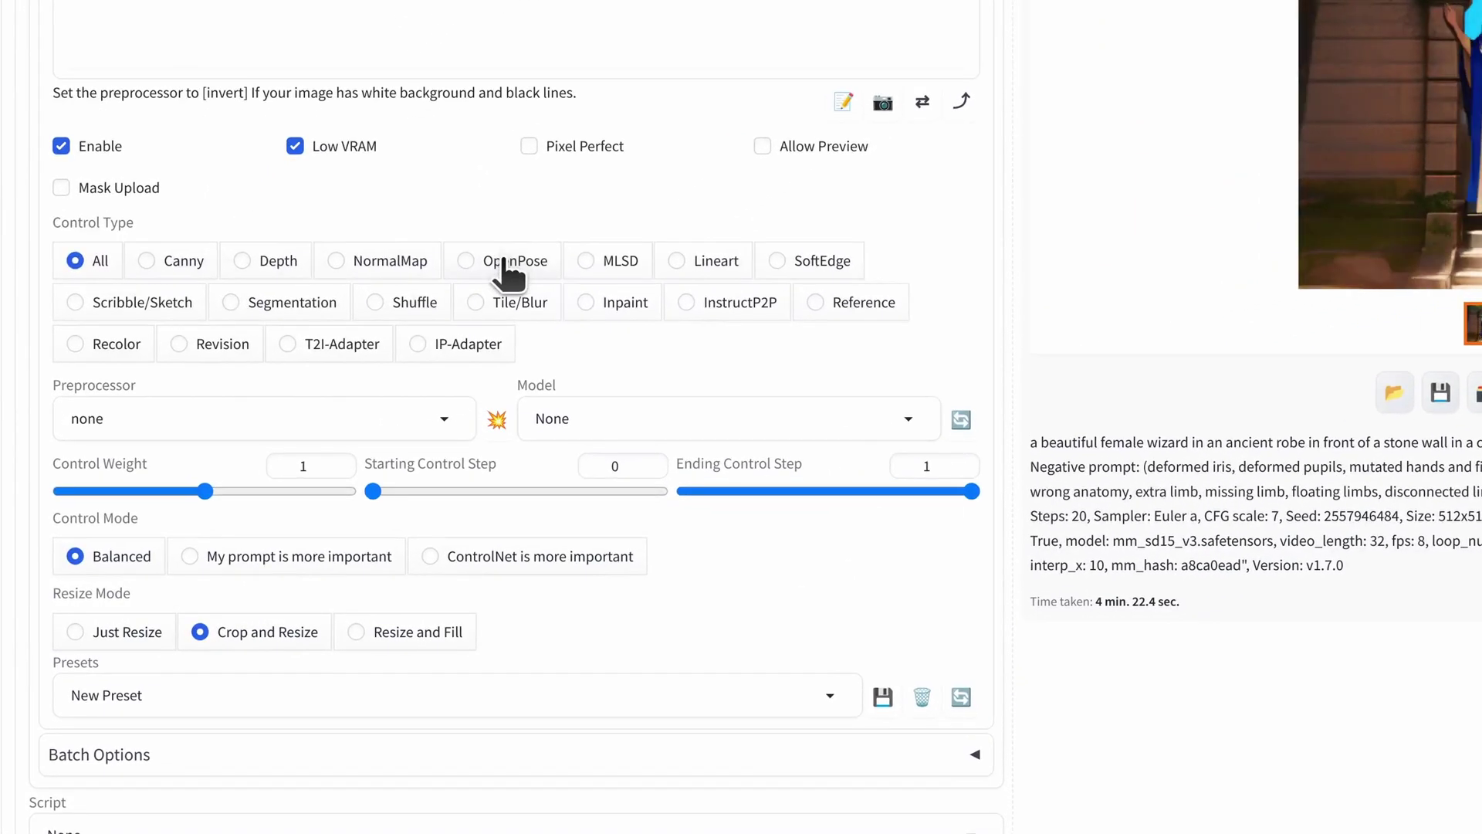
click(348, 359)
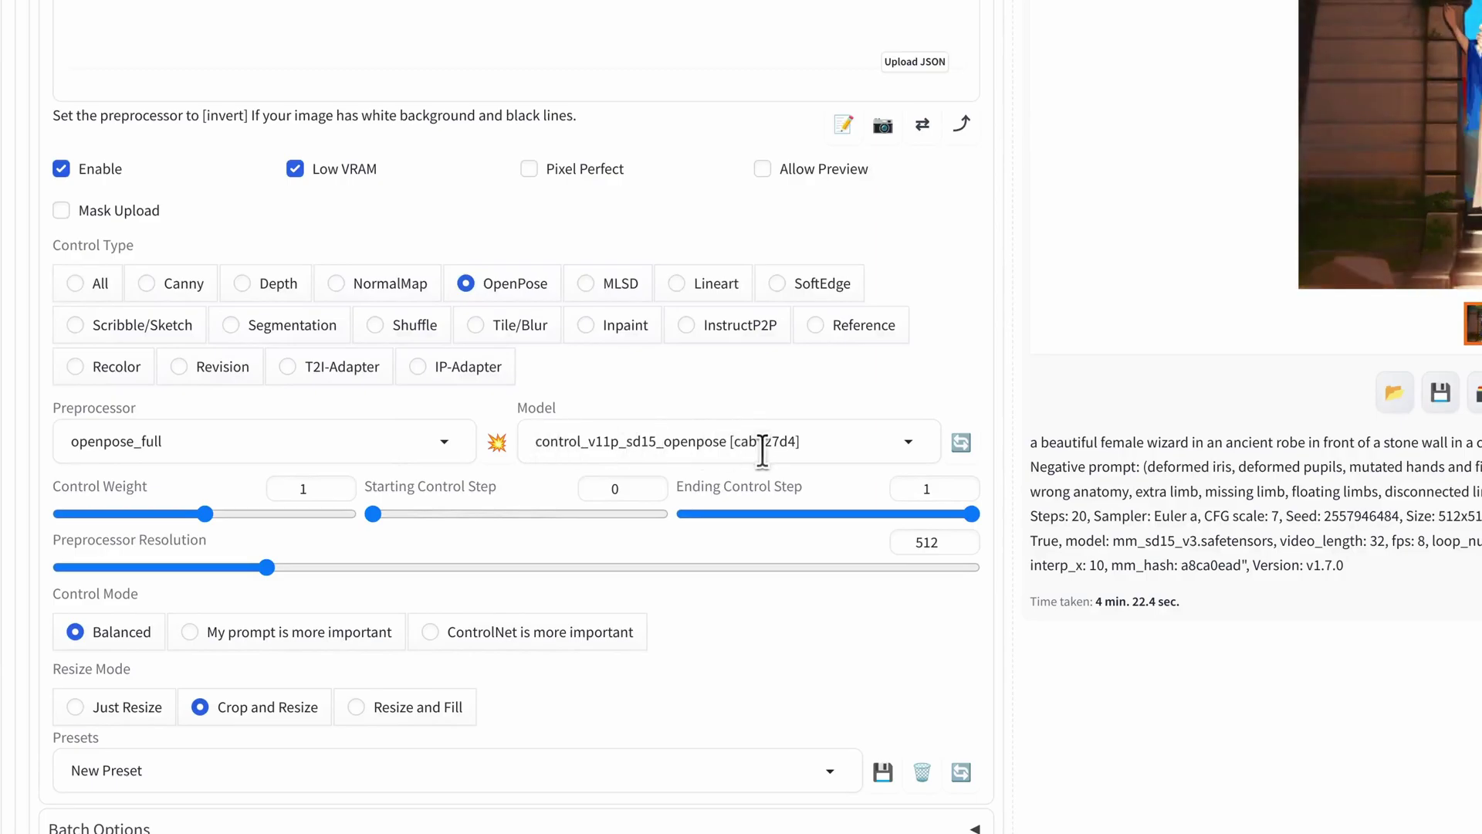
click(342, 441)
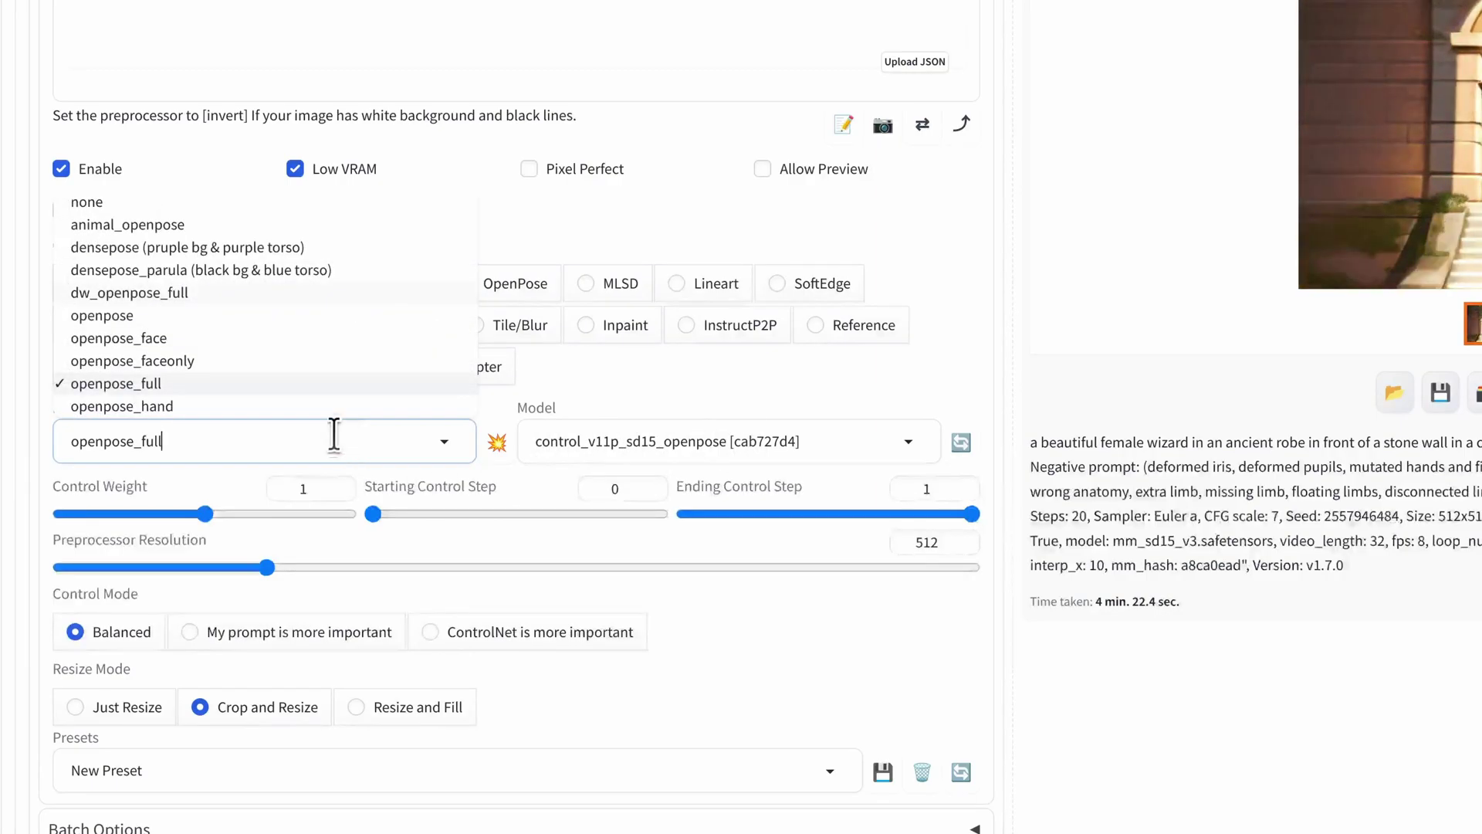
click(104, 383)
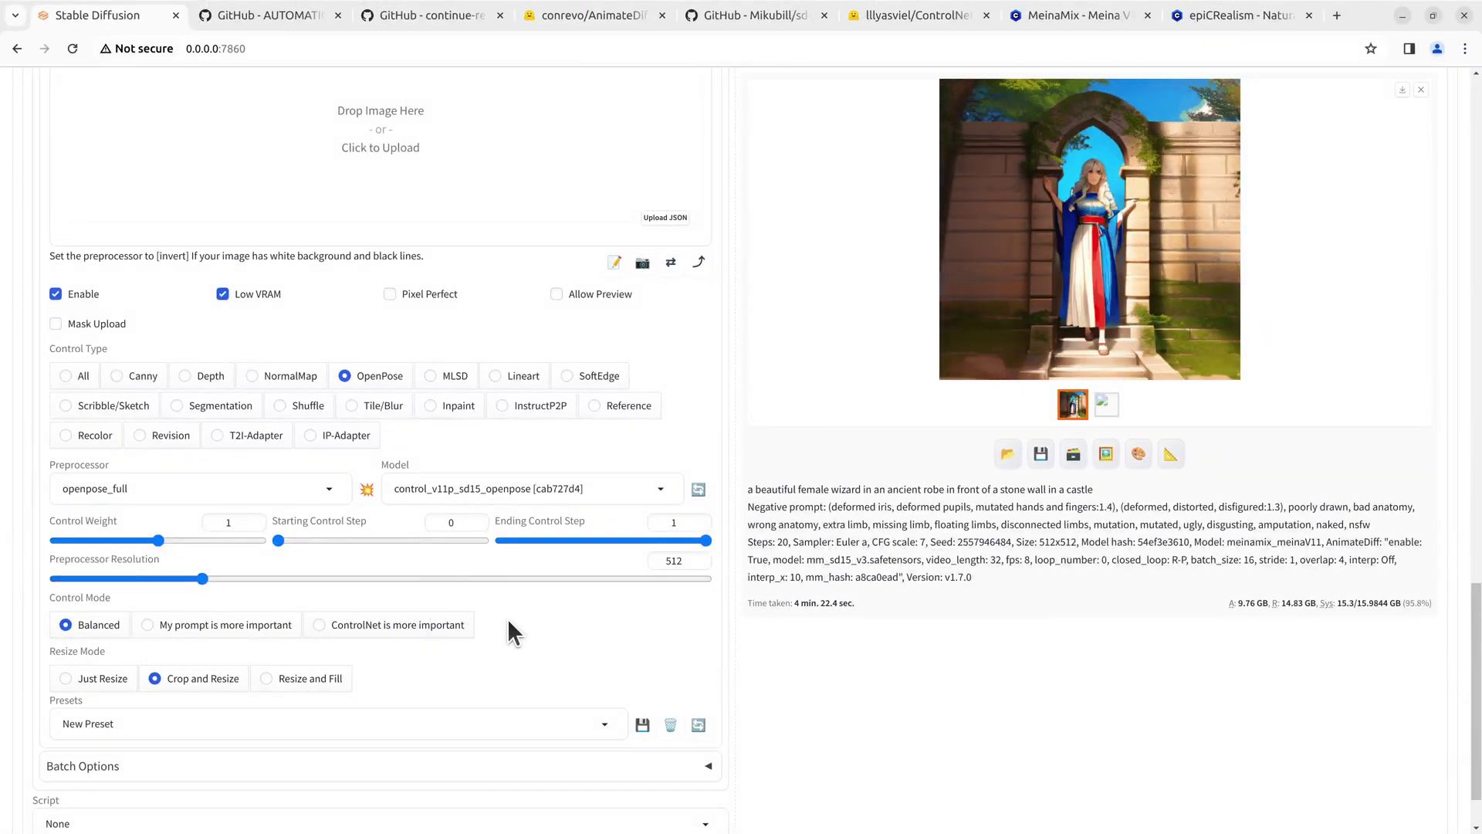
scroll(507, 617, up, 10)
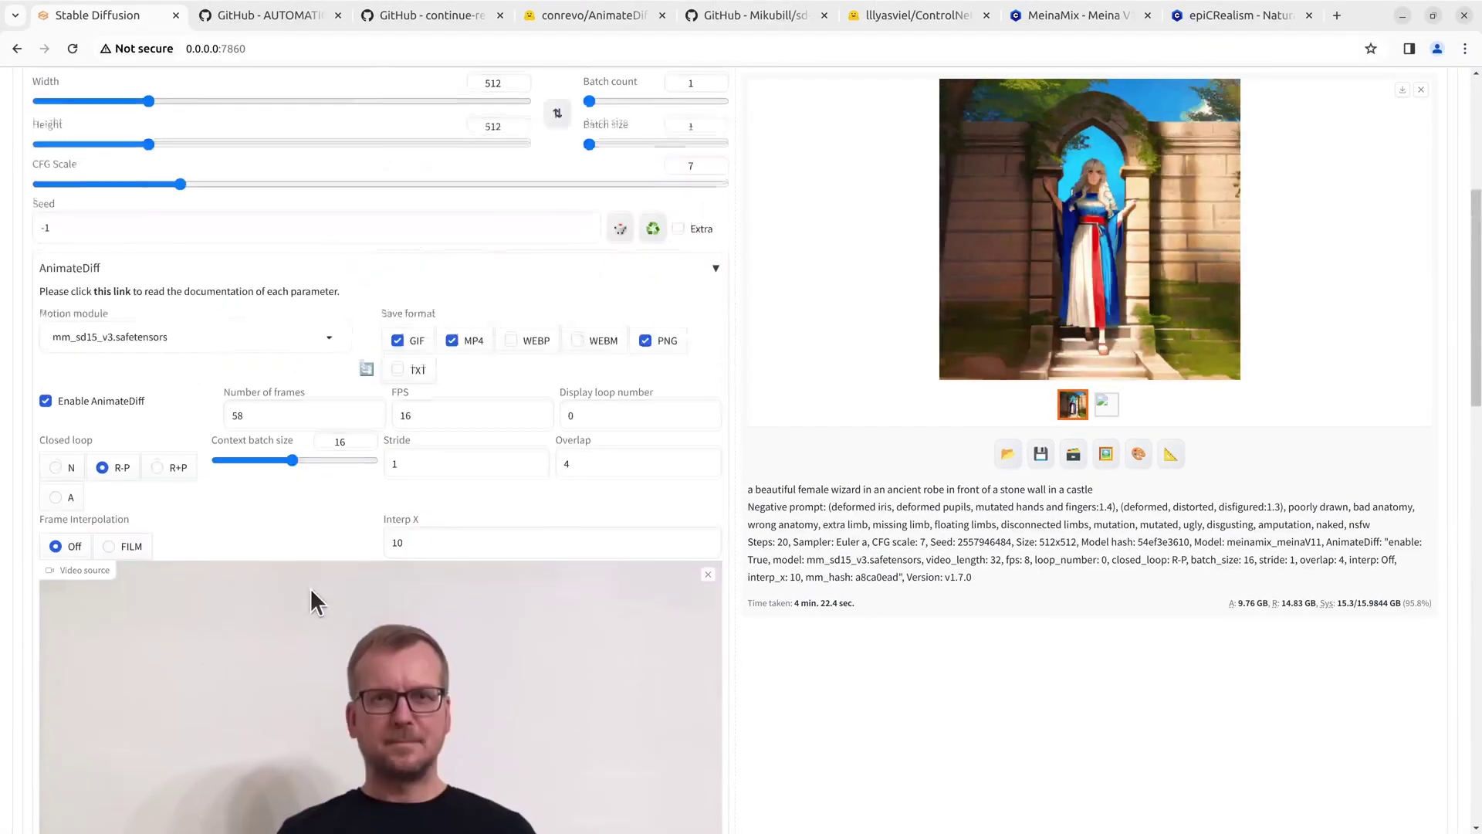
scroll(310, 588, up, 3)
scroll(346, 577, up, 5)
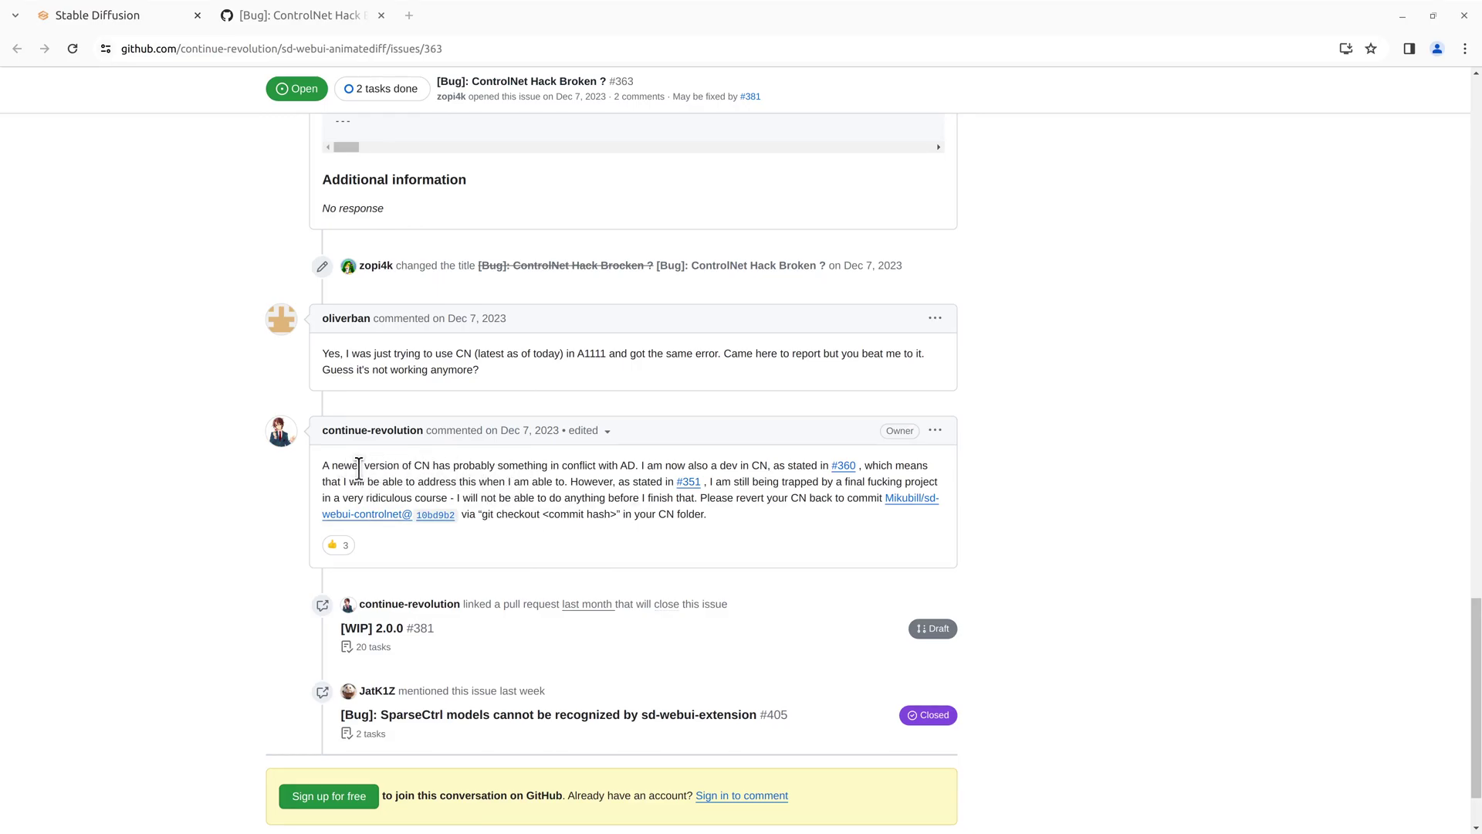
Step: Open the recommended Mikubill/sd-webui-controlnet commit 10bd9b2 in a new tab
drag(354, 465, 630, 466)
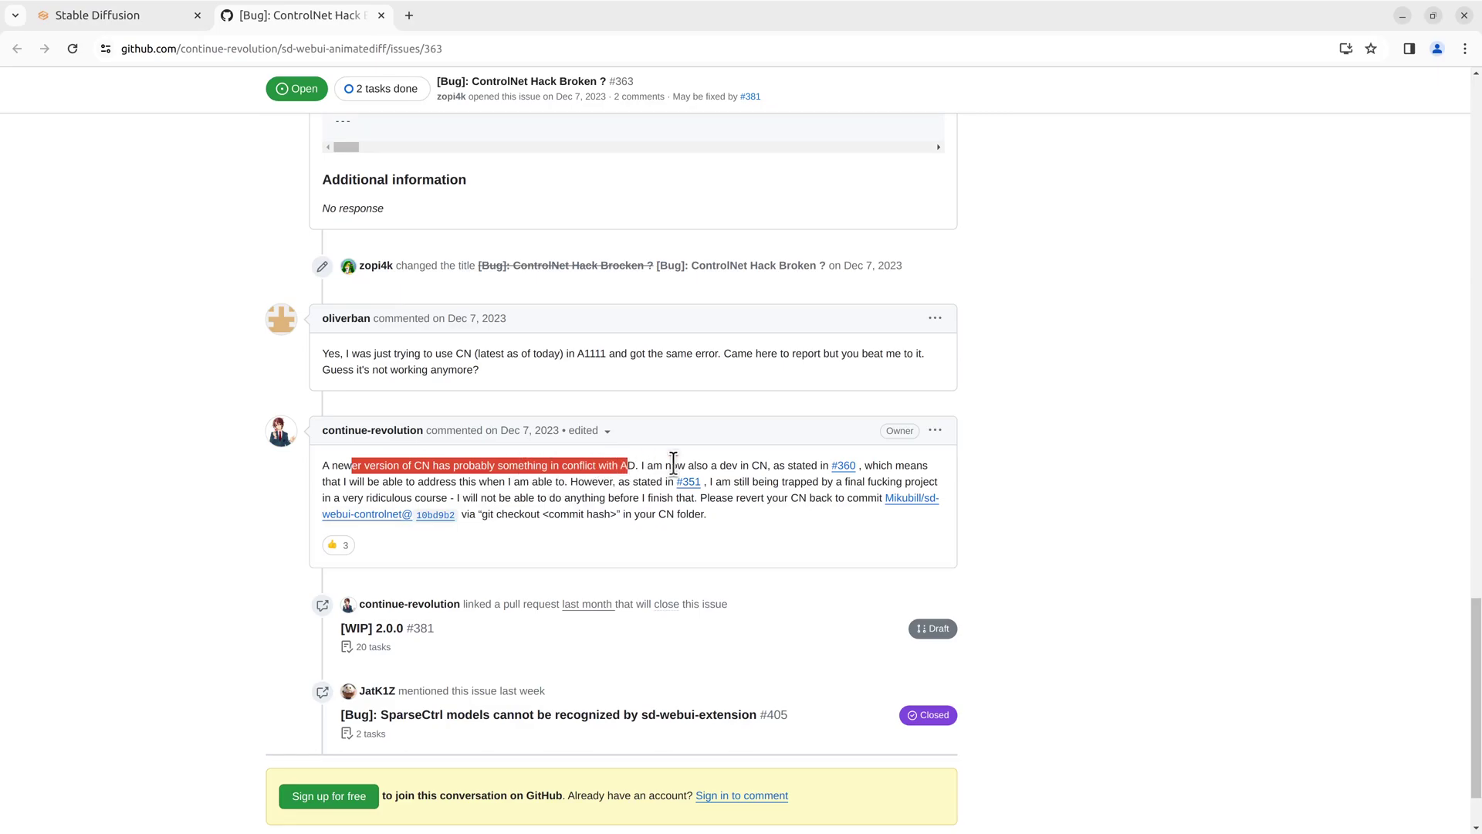
click(542, 498)
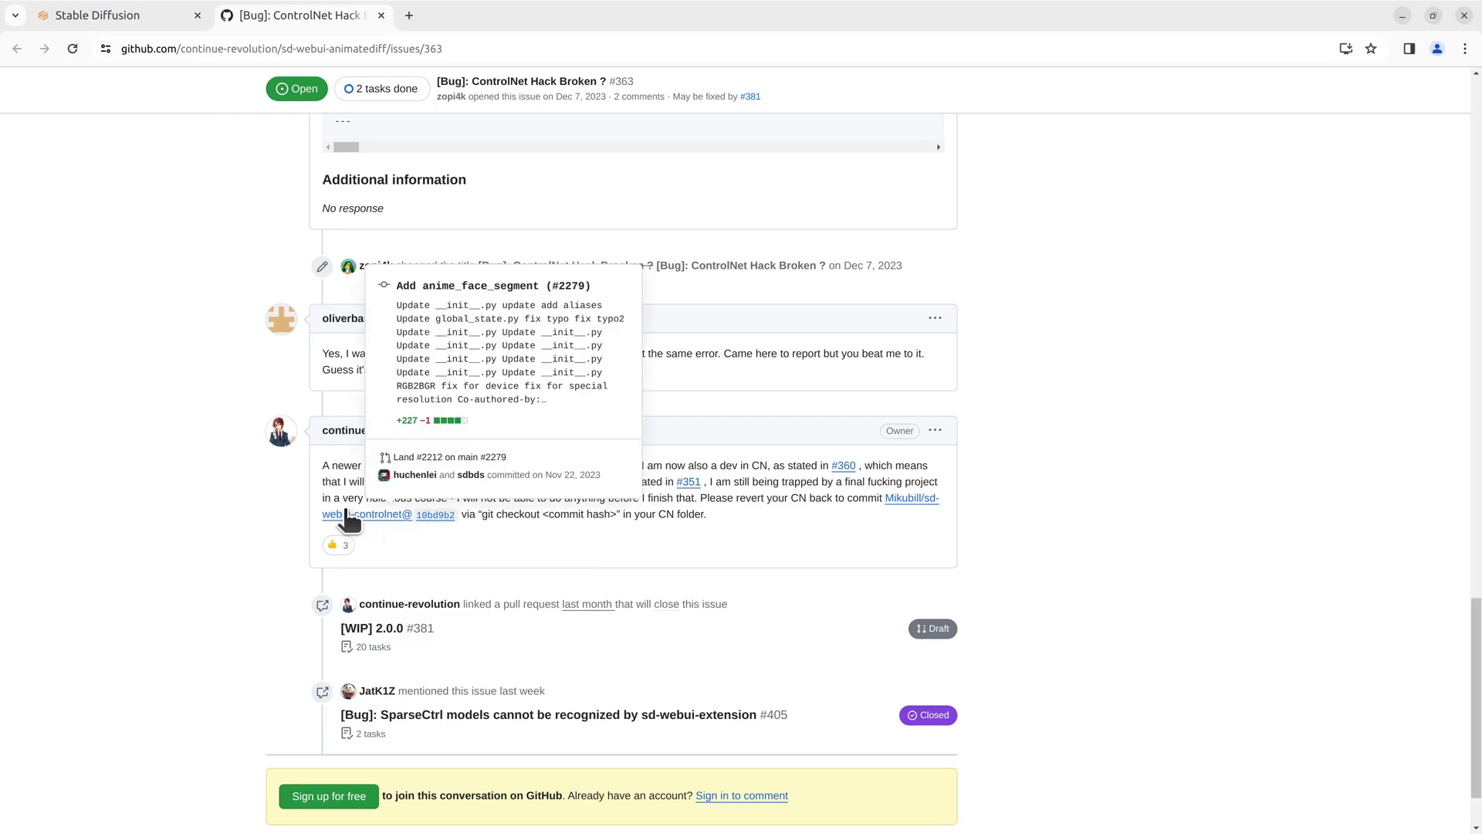
middle_click(383, 514)
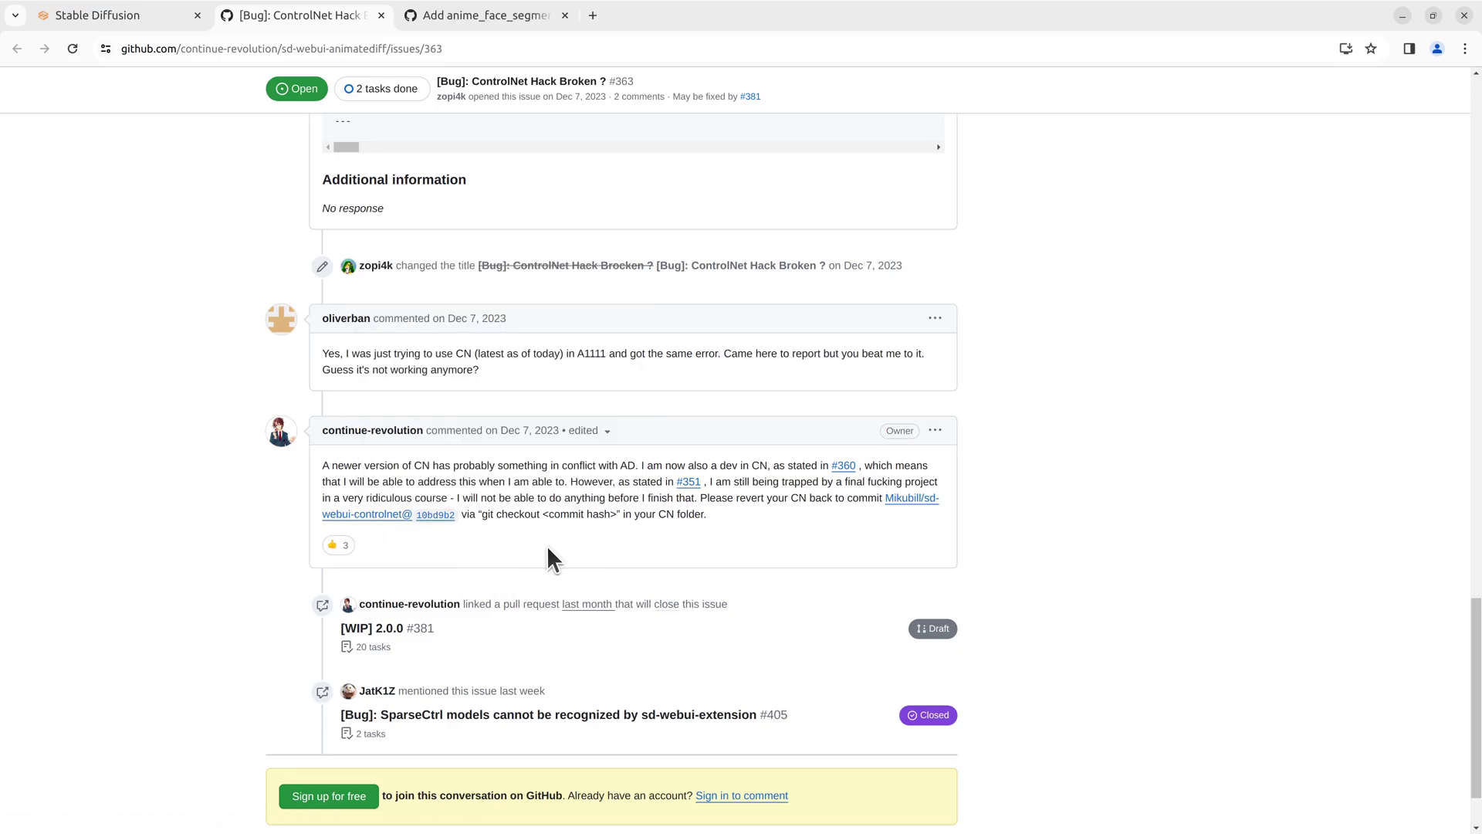
click(480, 15)
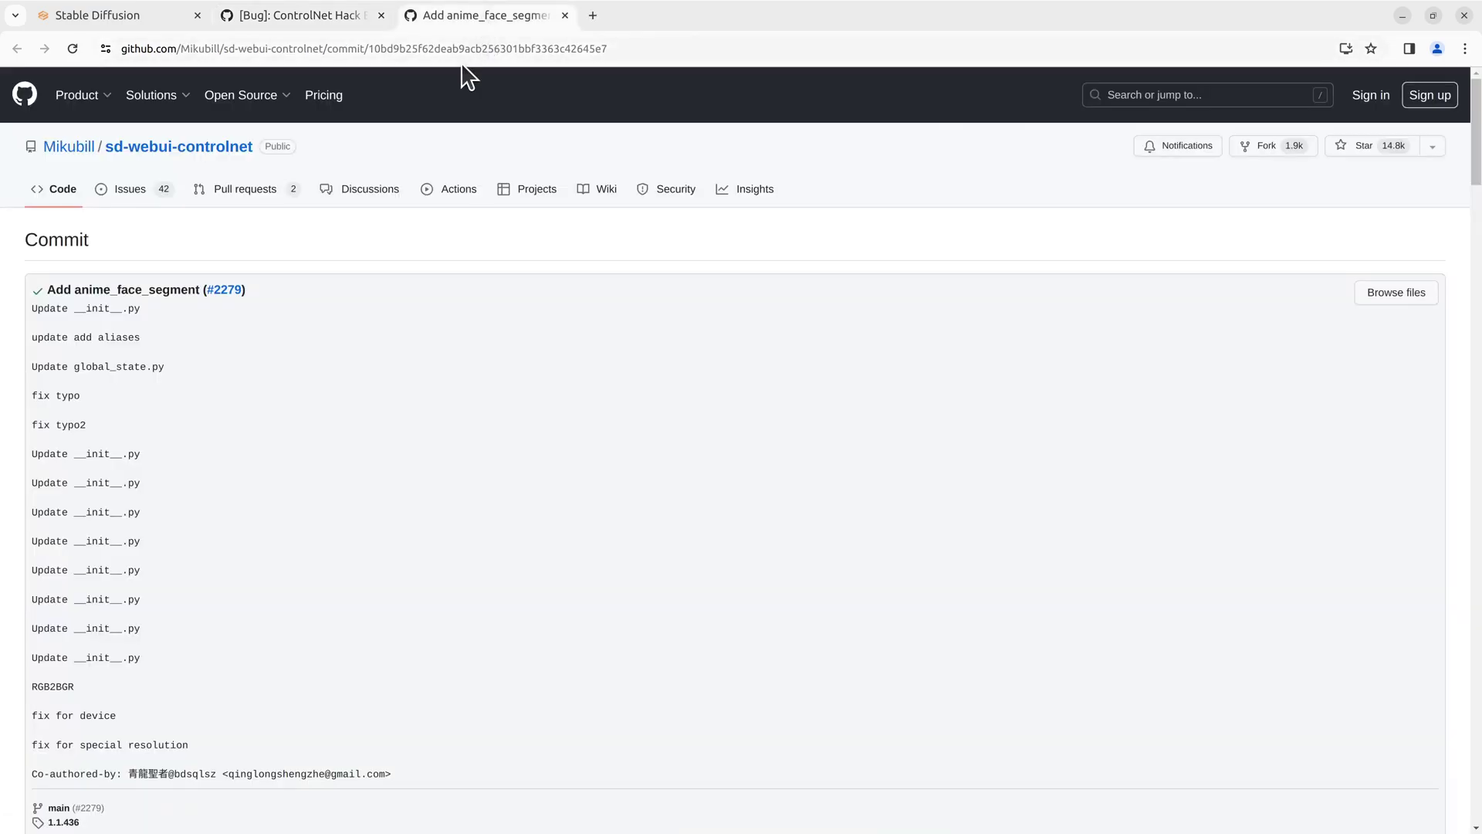
Step: Copy the full commit hash from the address bar
drag(370, 49, 588, 50)
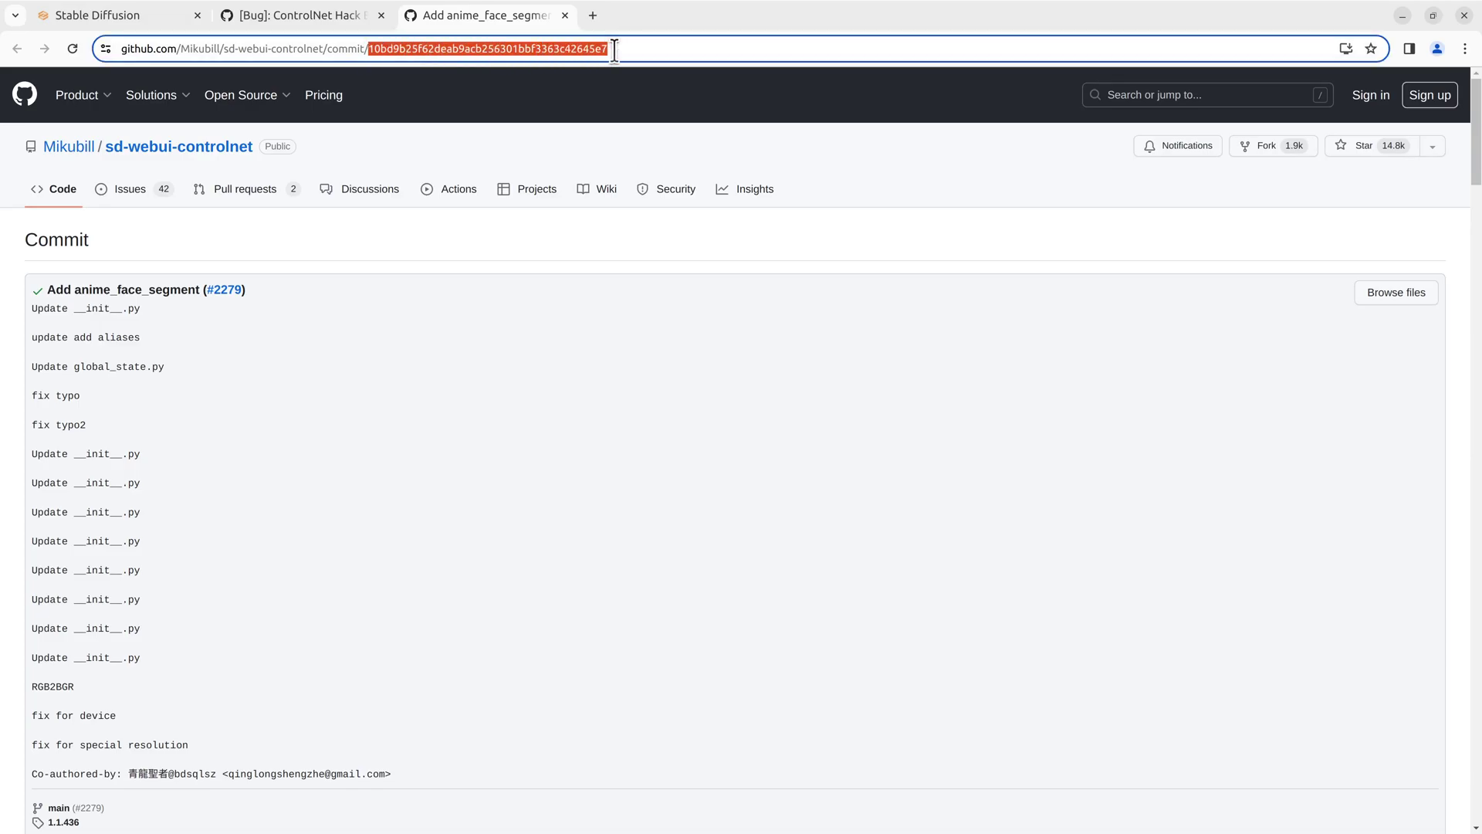
right_click(587, 48)
click(642, 166)
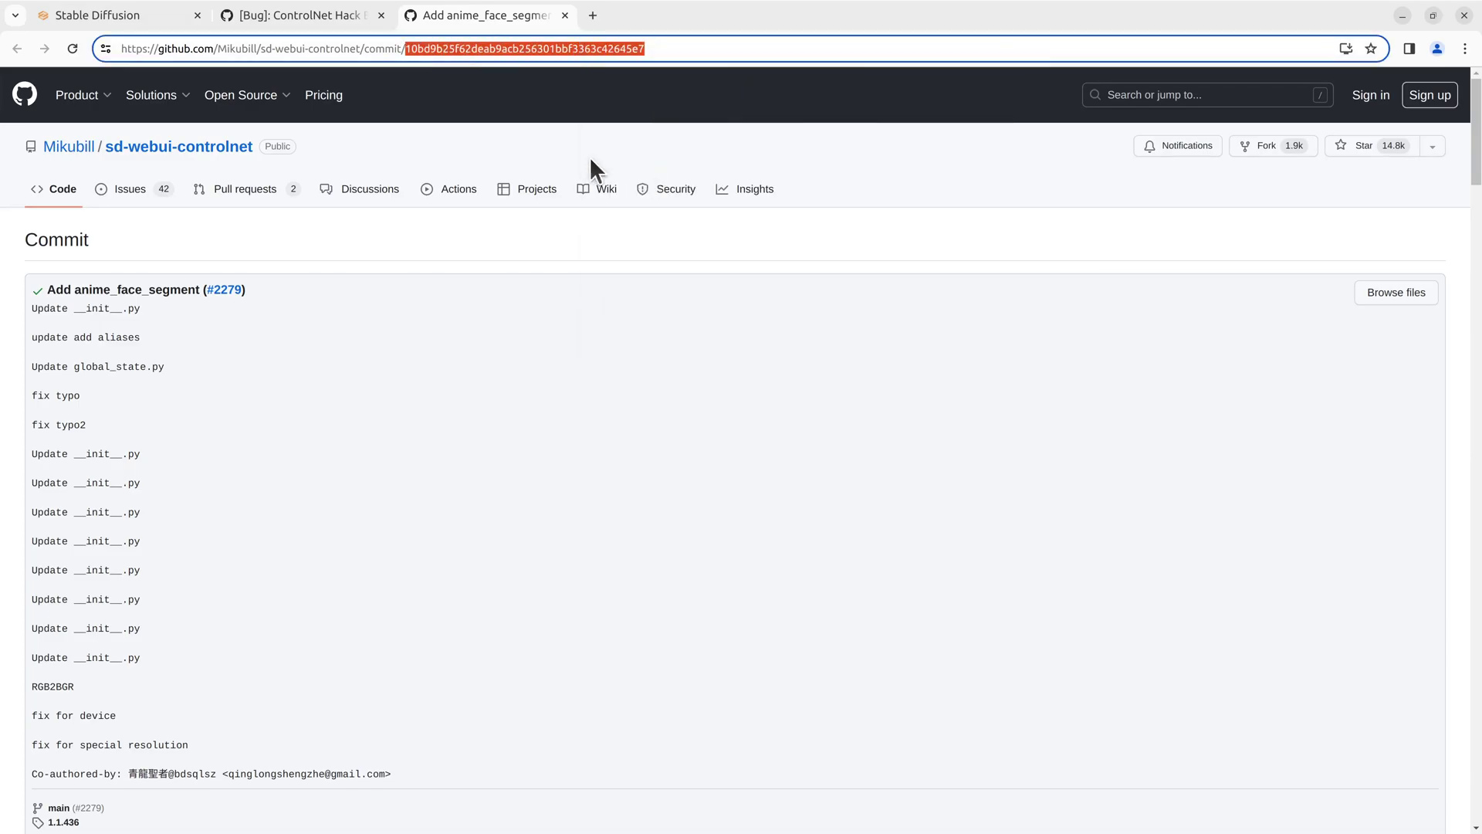
click(310, 15)
drag(1078, 313, 984, 287)
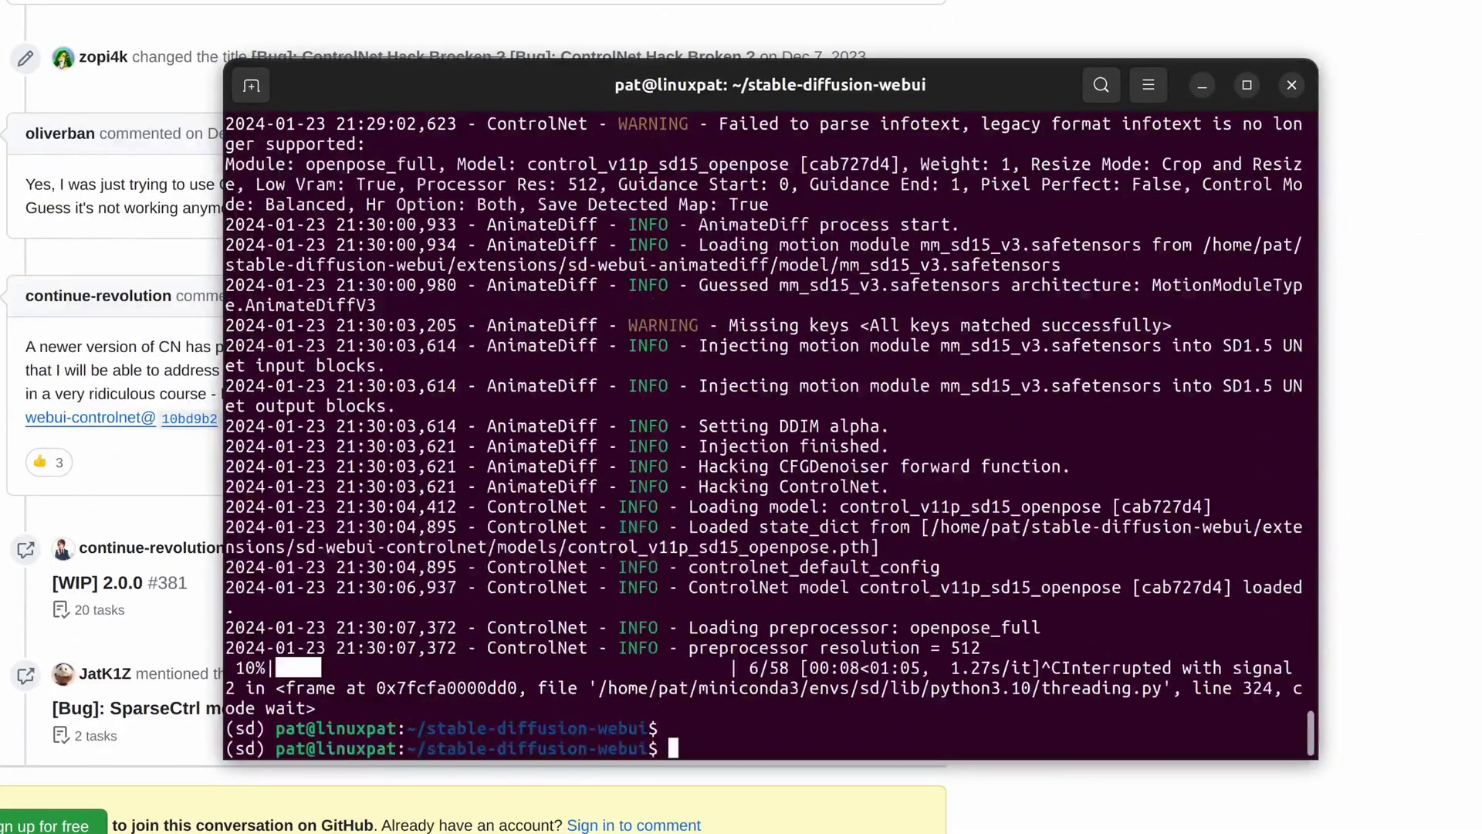
Step: Move into the extensions/sd-webui-controlnet folder, listing the installed extensions on the way
key(Return)
text(cd extensions)
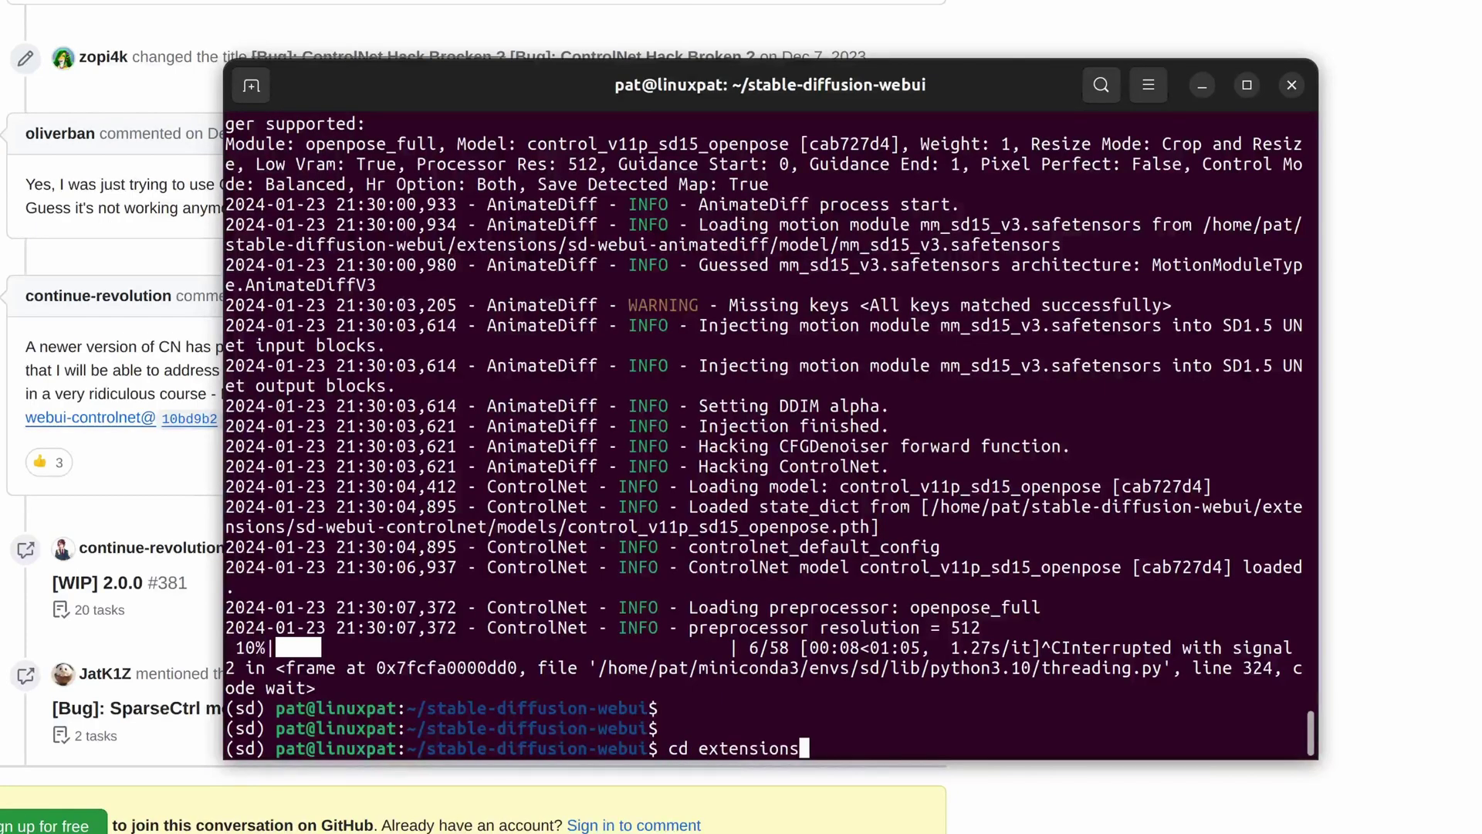
key(Return)
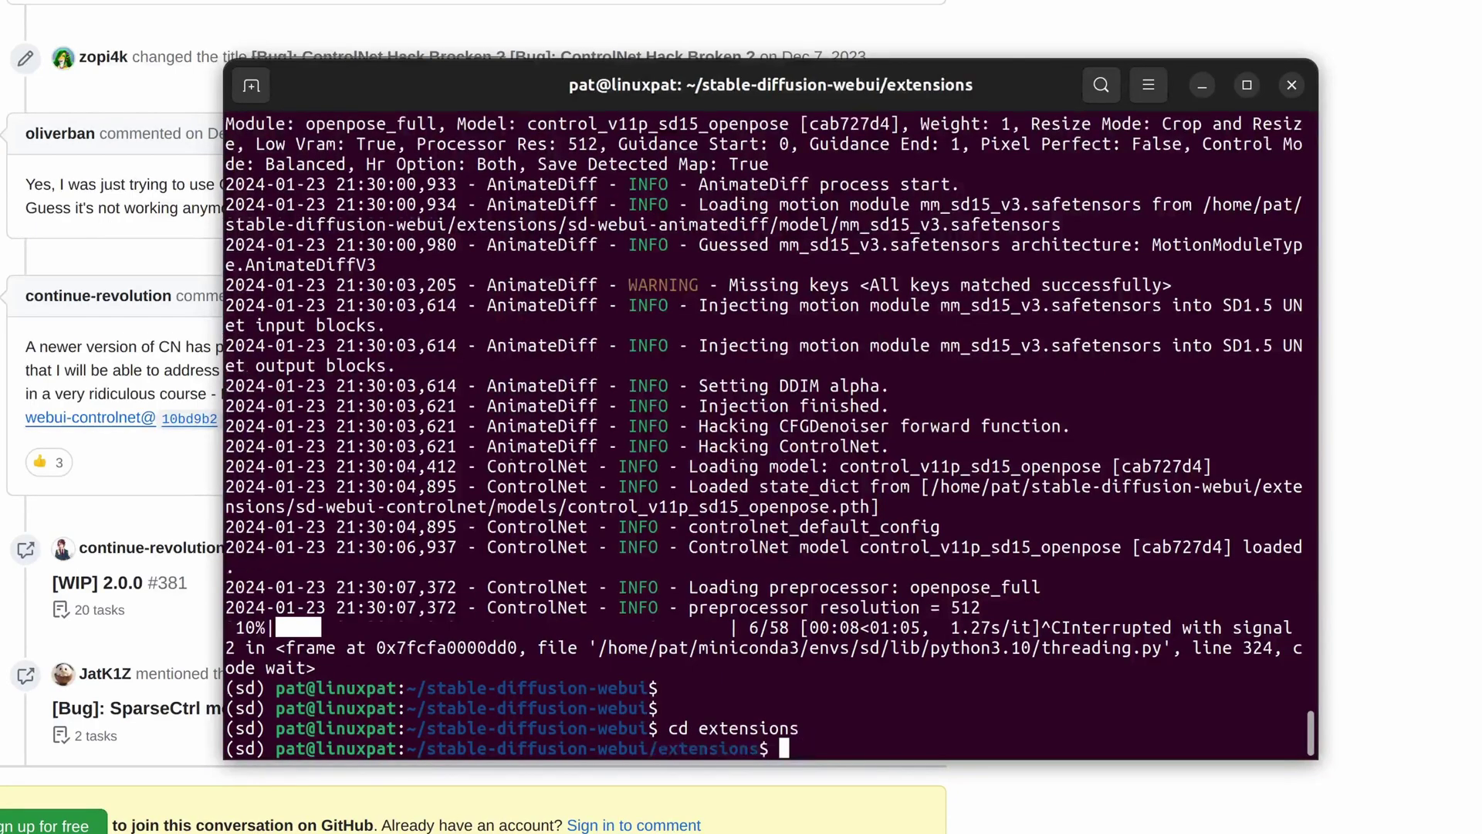
text(ls)
key(Return)
text(cd sd-webui-controlnet/)
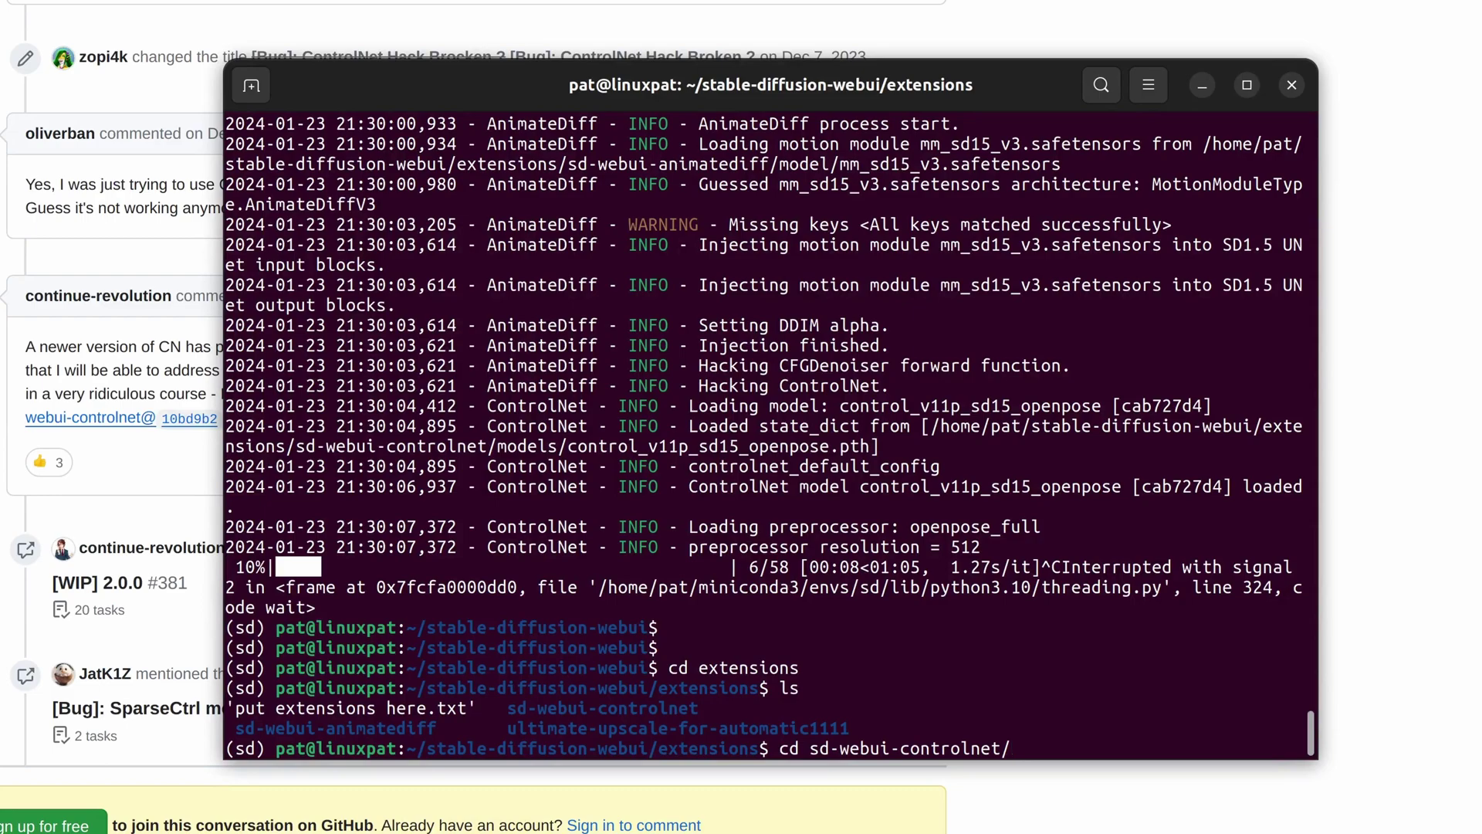
key(Return)
text(git checkout)
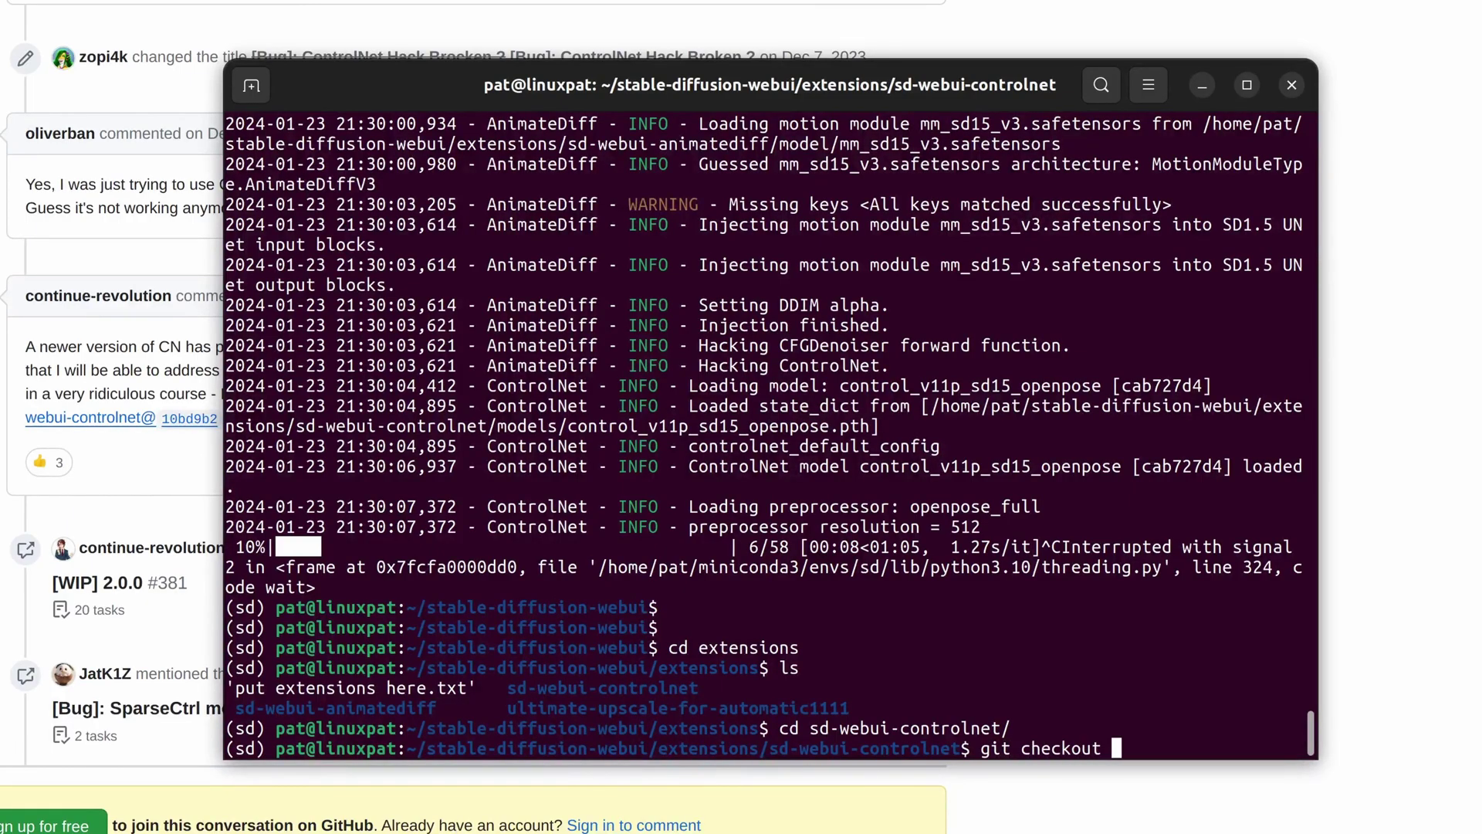
Step: Run git checkout with the pasted 10bd9b2 hash, then git fetch
right_click(1164, 738)
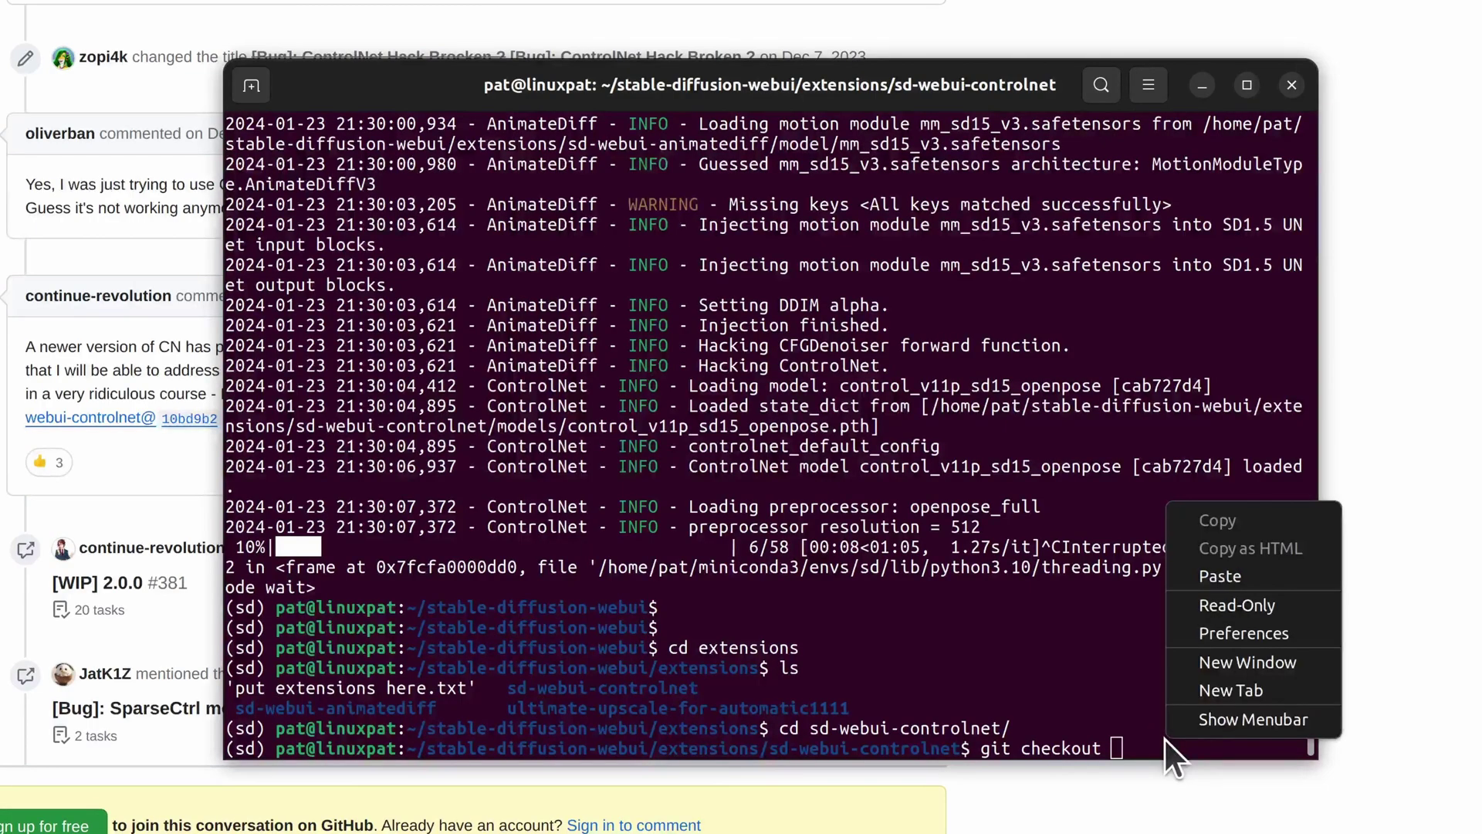
click(1194, 576)
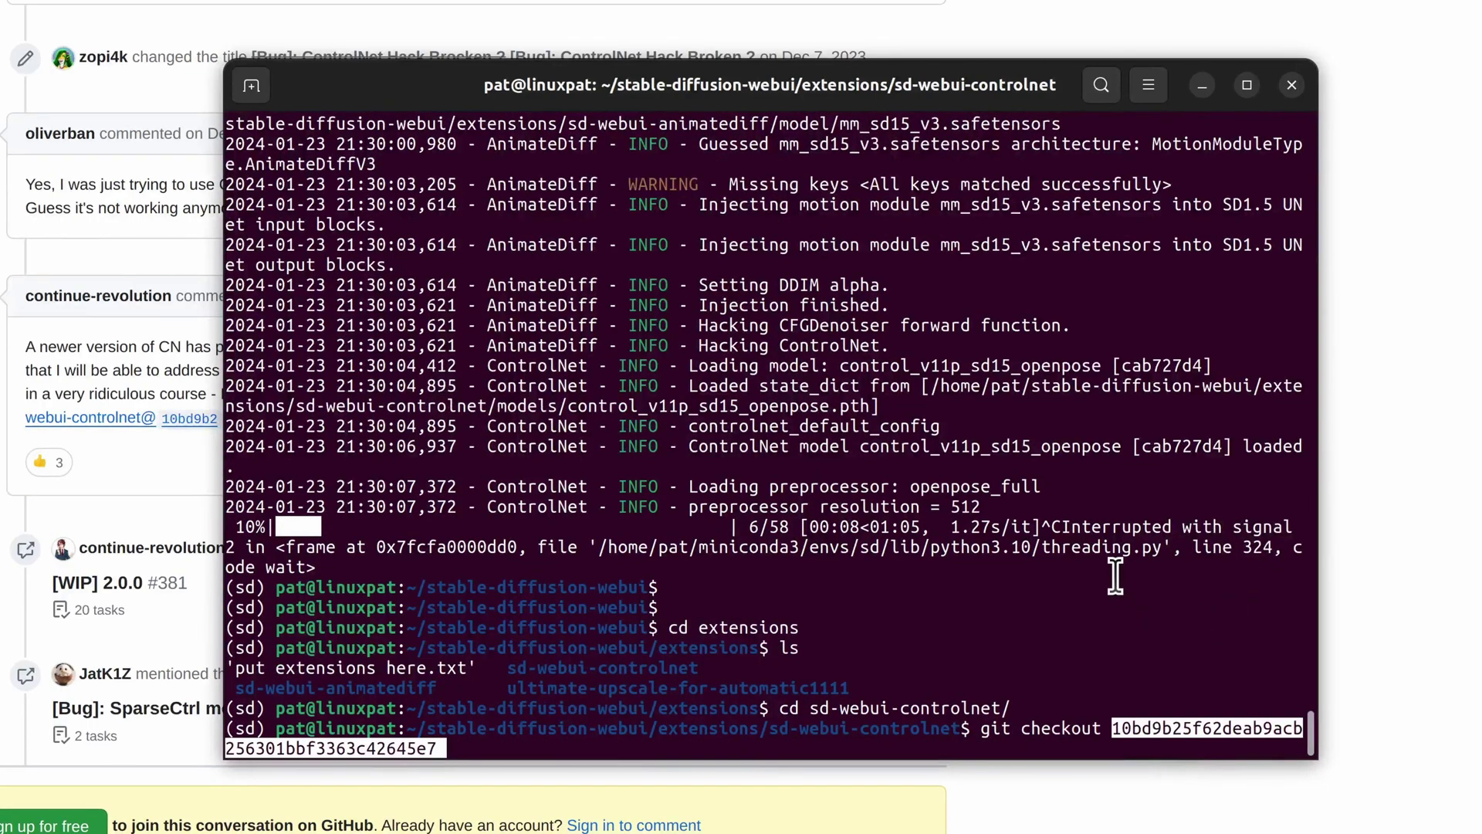
key(Return)
text(git fetch)
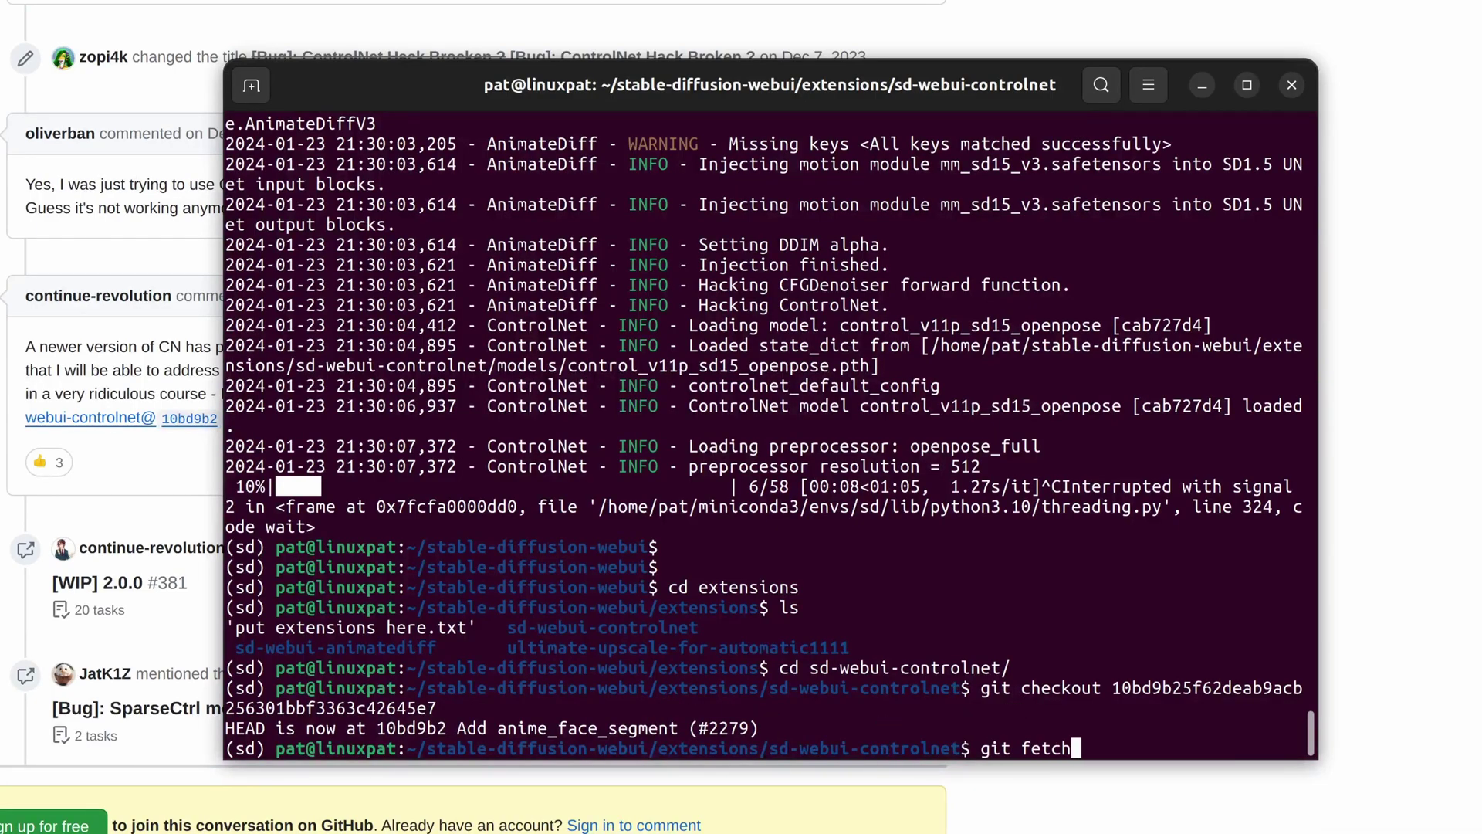
key(Return)
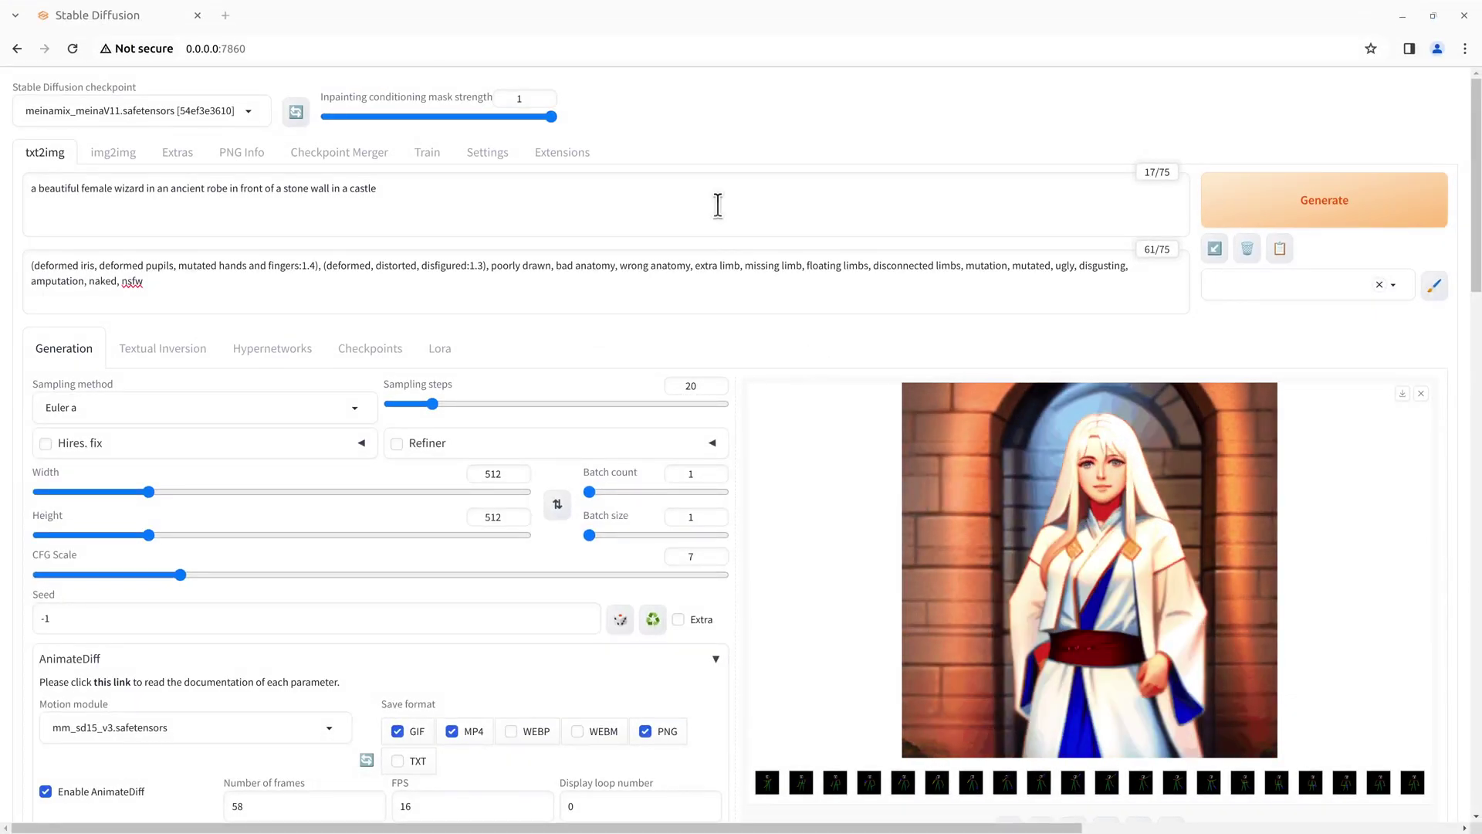
Step: Use the epicrealism_naturalSinRC1VAE checkpoint with DPM++ 2M SDE Karras at 30 sampling steps
click(247, 113)
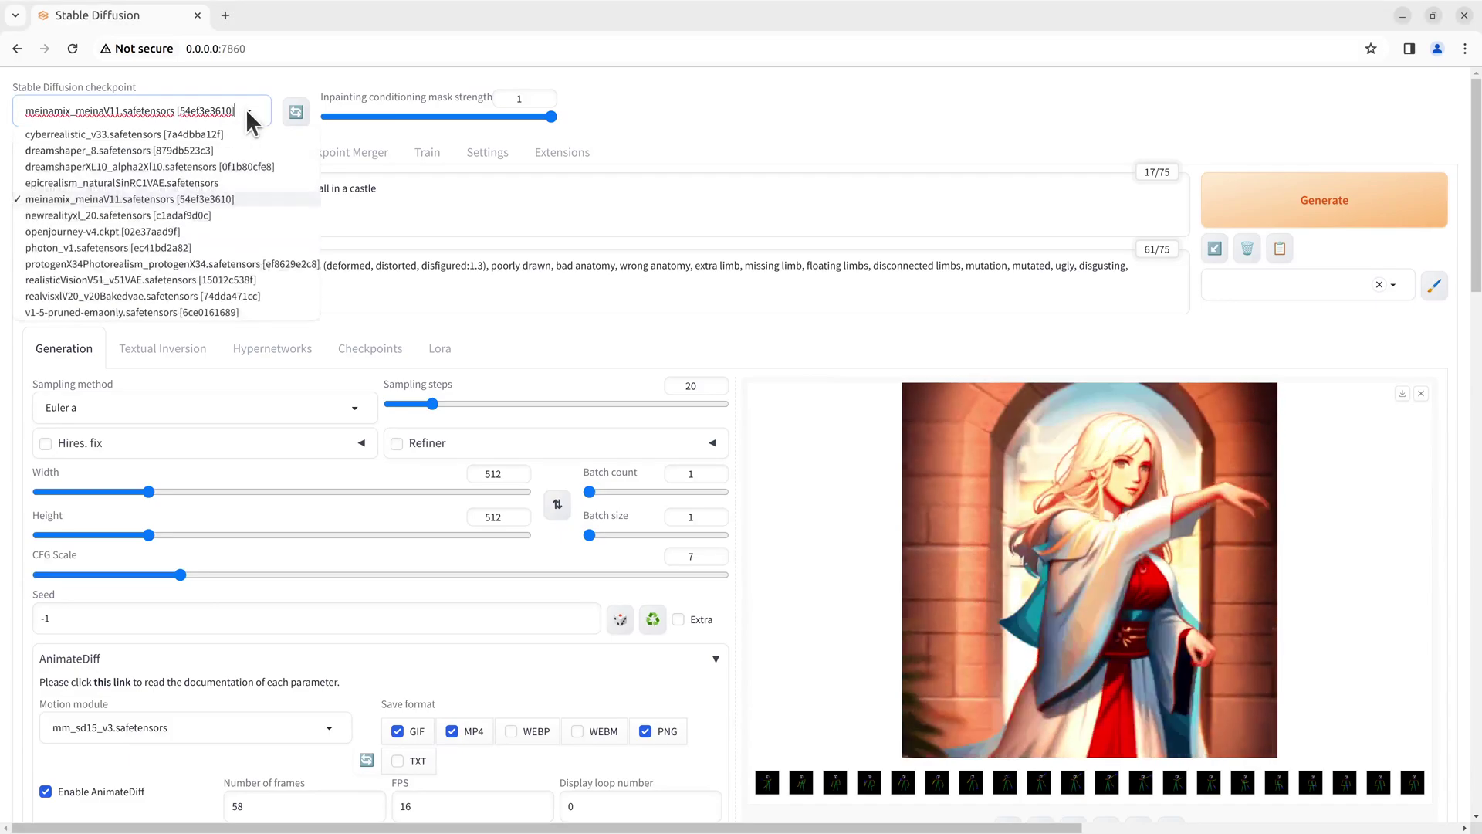
click(121, 183)
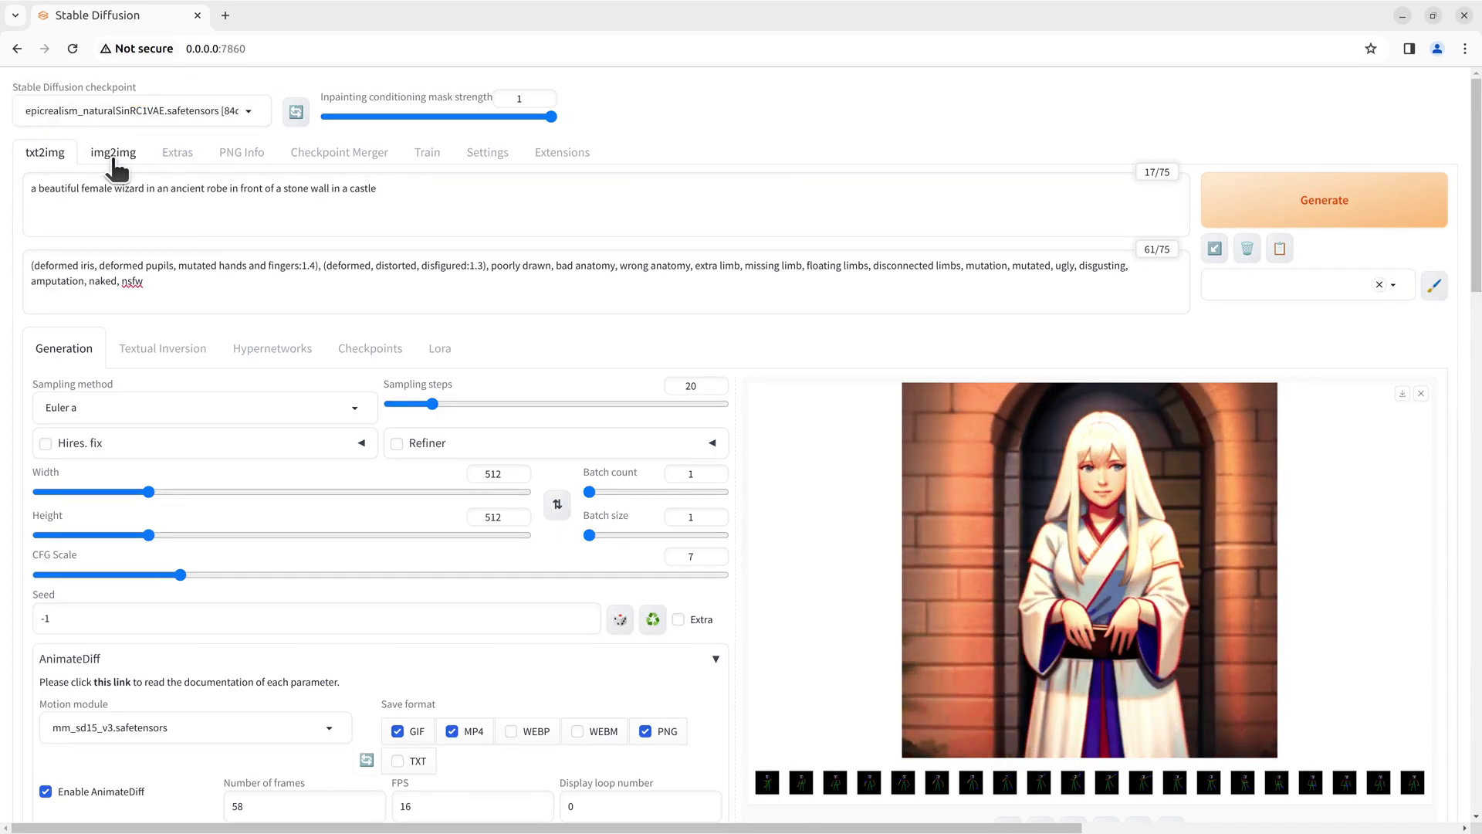
click(194, 409)
scroll(55, 462, up, 2)
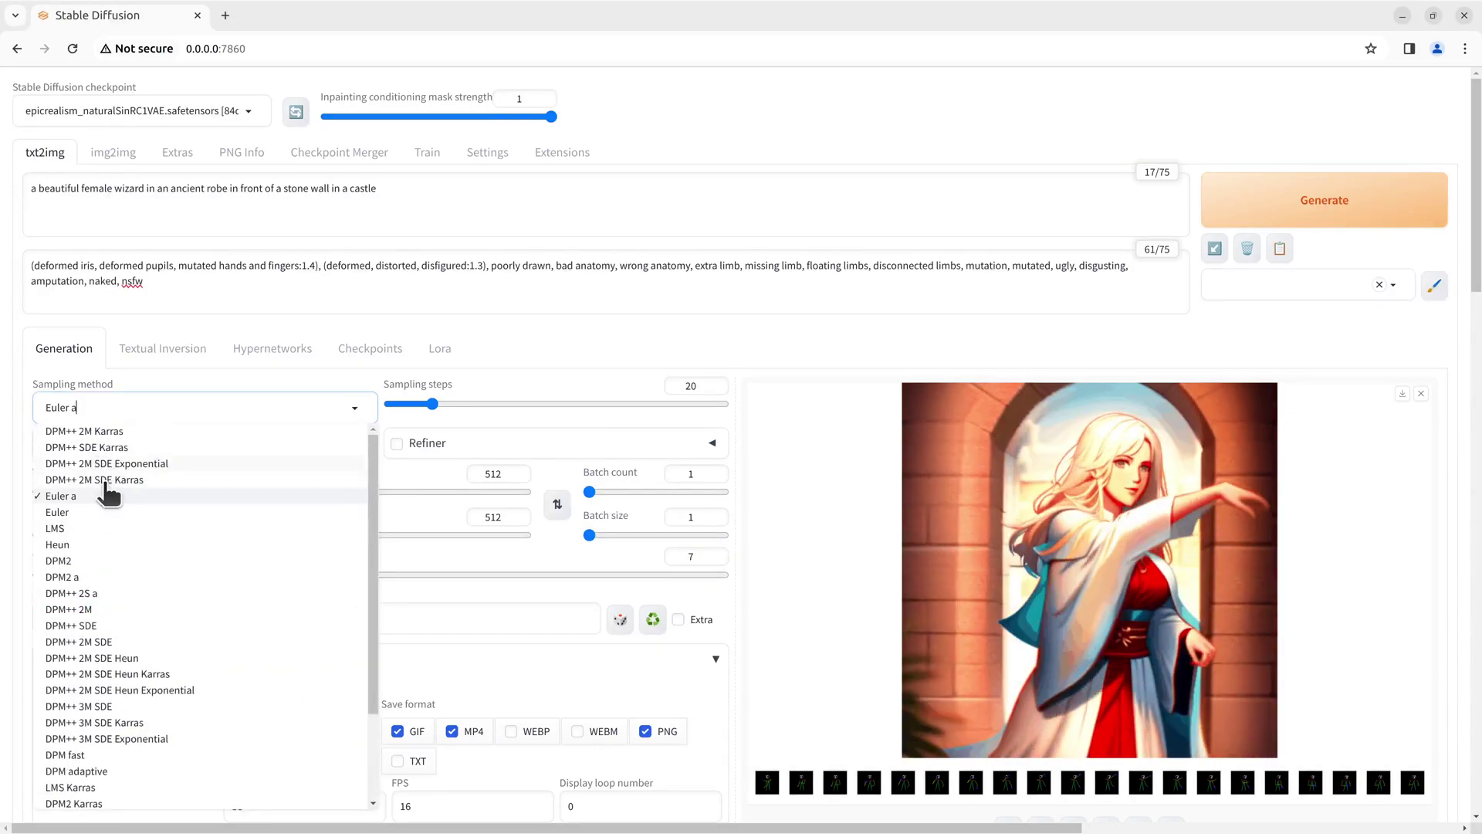
click(107, 480)
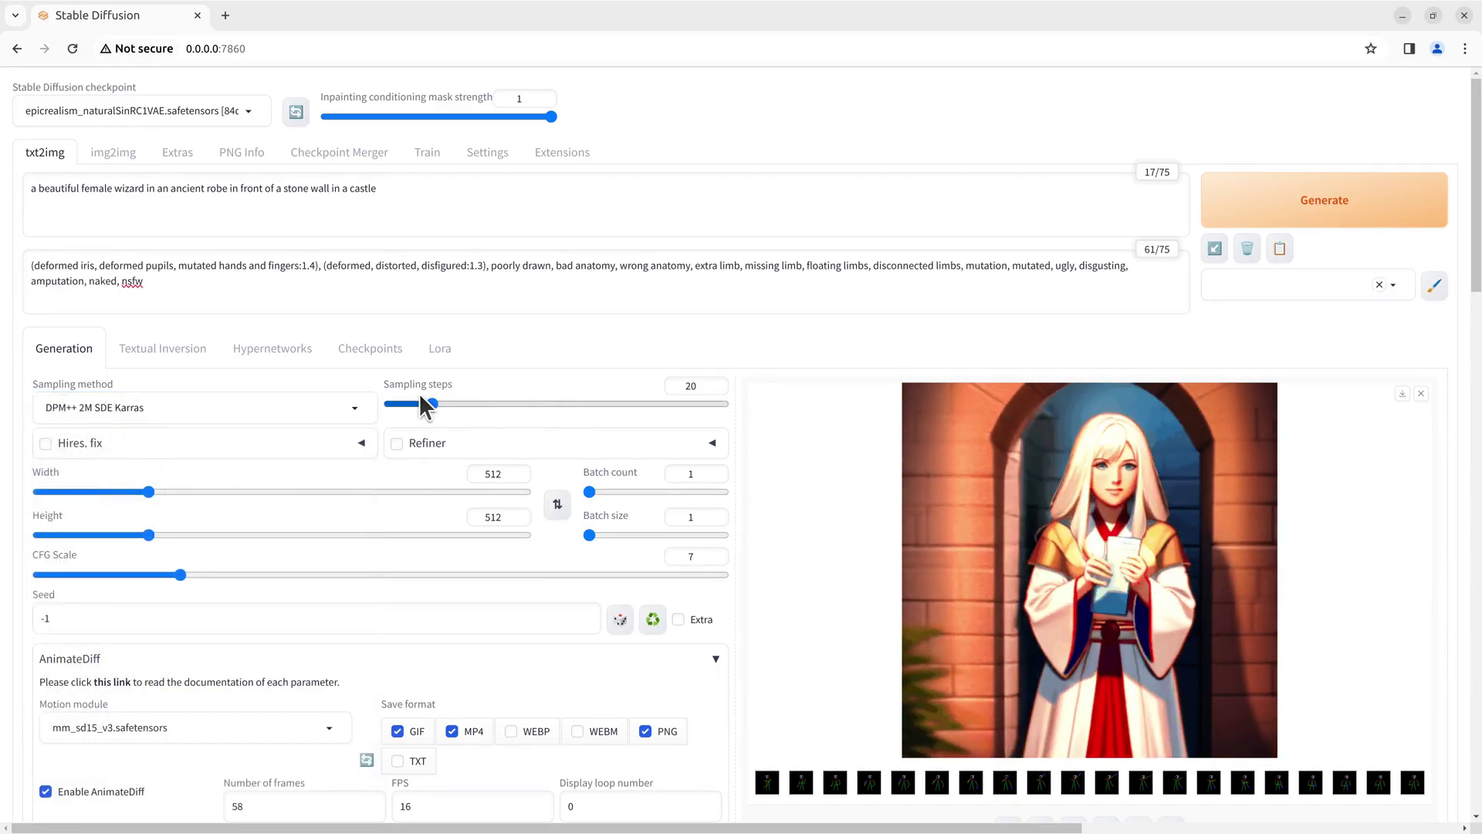
drag(430, 404, 454, 402)
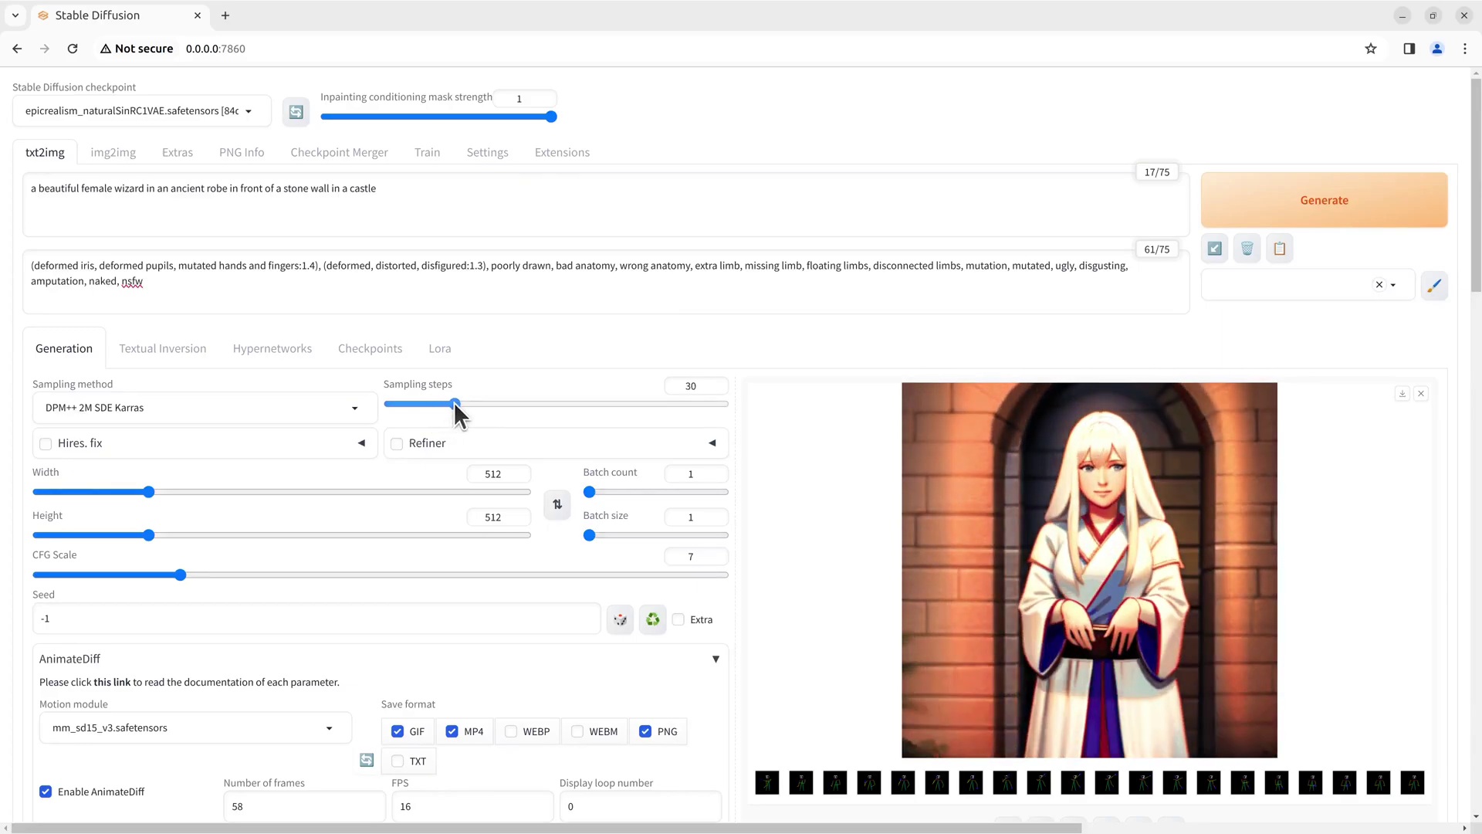